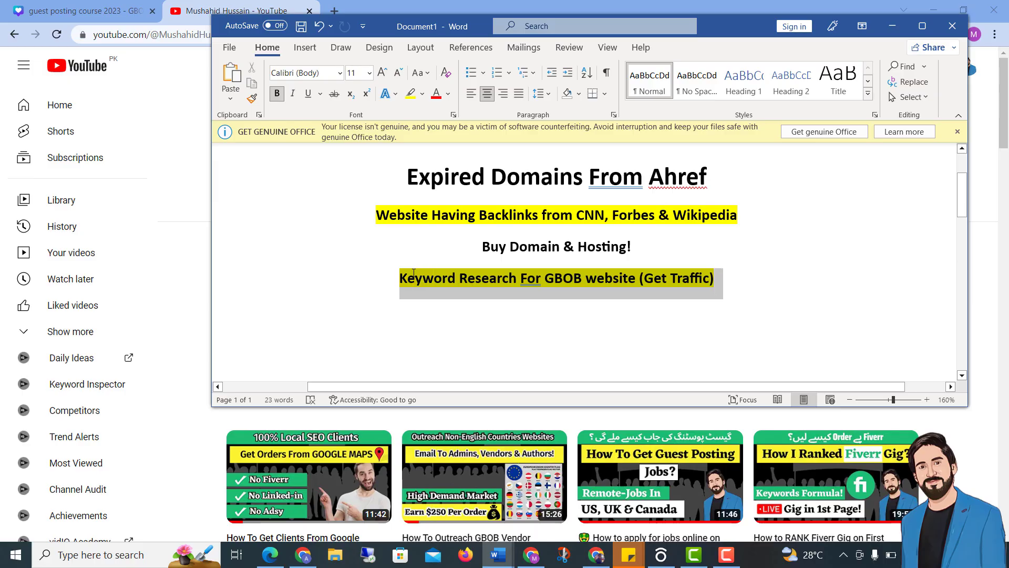
Step: Review the outline lines on keyword research for a GBOB website and on buying a domain and hosting
{"action": "left_click", "coordinate": [468, 308]}
{"action": "triple_click", "coordinate": [467, 252]}
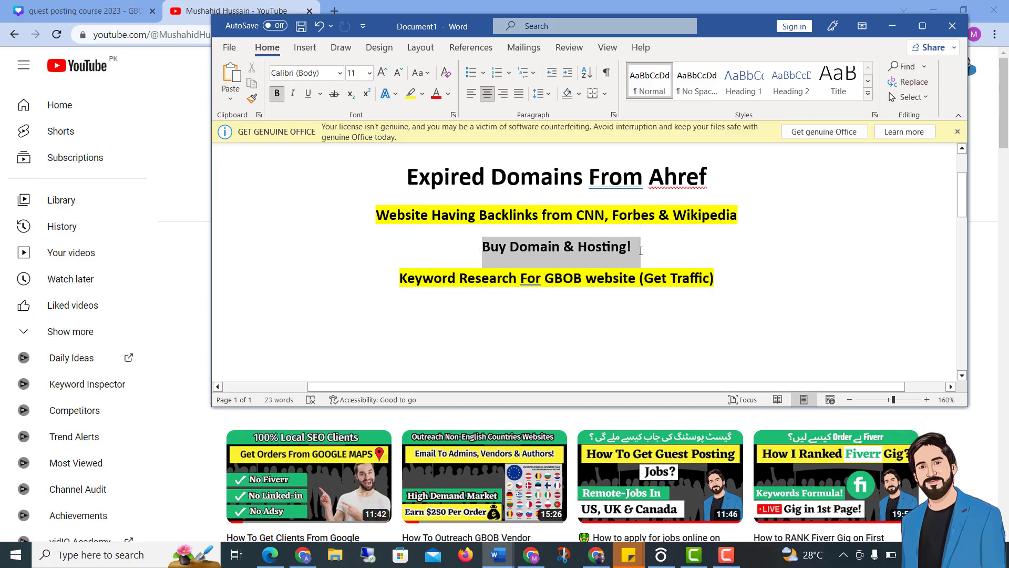
{"action": "left_click", "coordinate": [593, 310]}
{"action": "left_click_drag", "start_coordinate": [397, 277], "coordinate": [533, 278]}
{"action": "left_click_drag", "start_coordinate": [613, 275], "coordinate": [730, 279]}
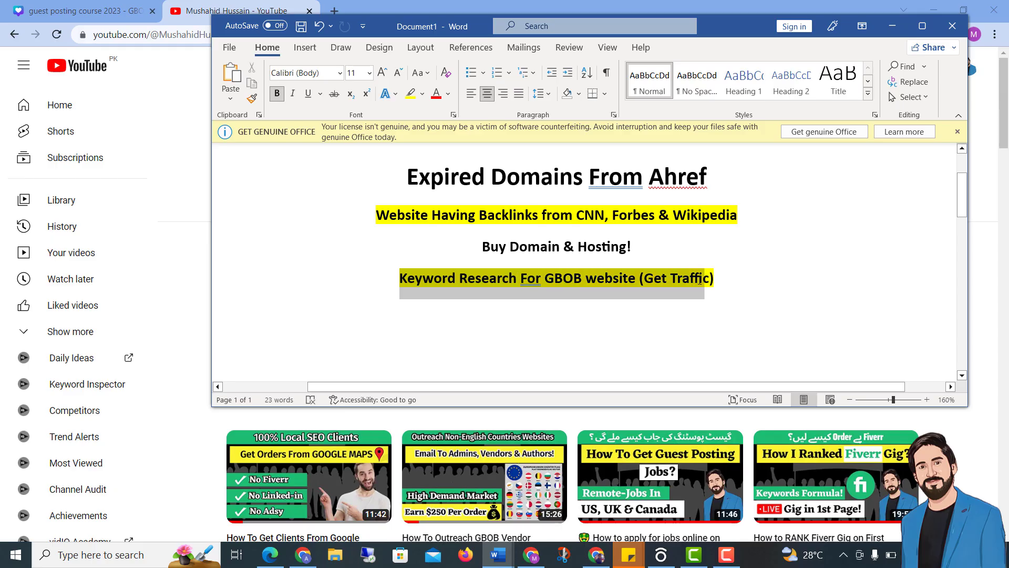
{"action": "left_click", "coordinate": [541, 246]}
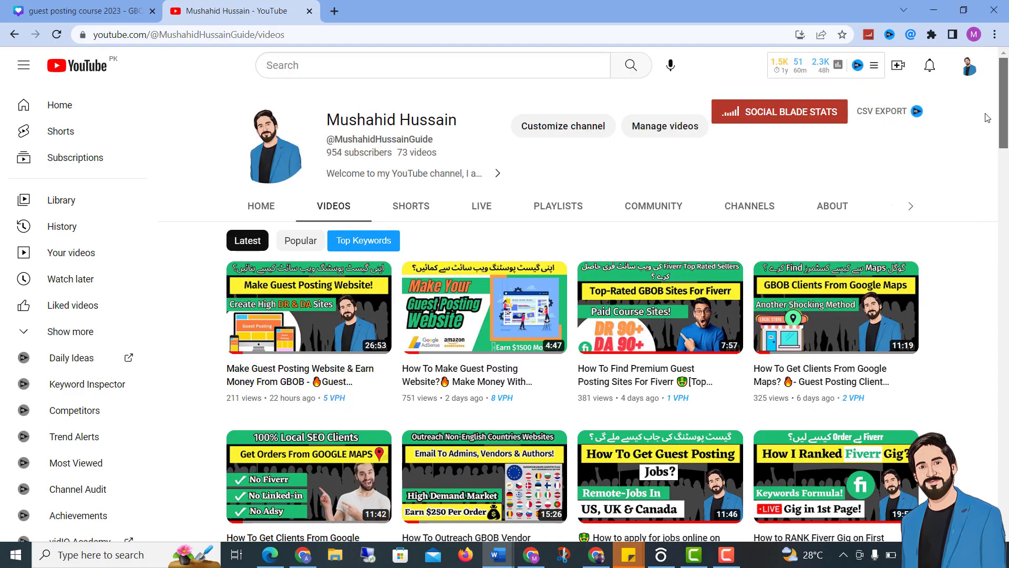
Step: Switch to the Chrome window showing the Ahrefs Linked Domains report for en.wikipedia.org and glance over its list
{"action": "left_click", "coordinate": [531, 554]}
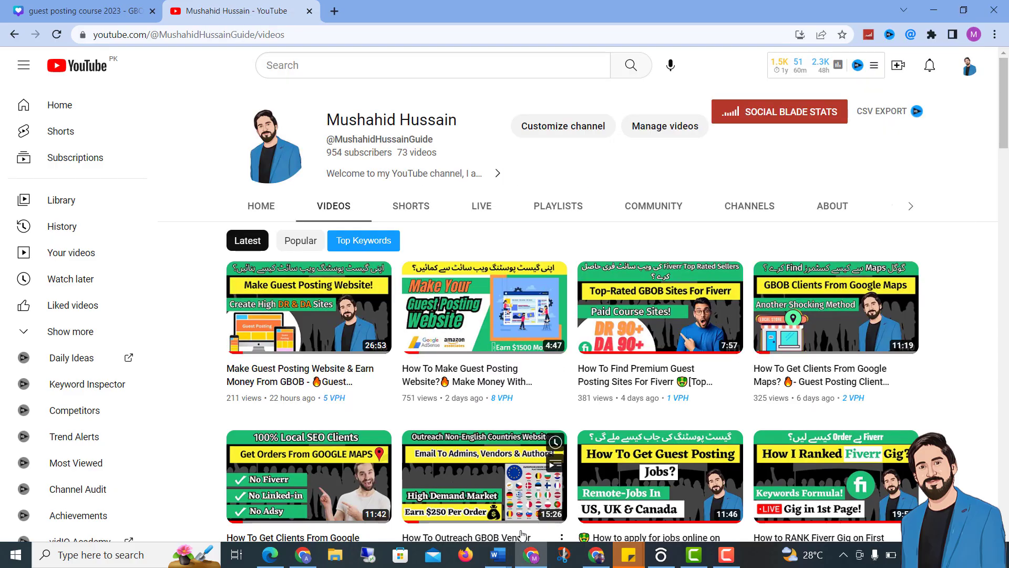
{"action": "left_click", "coordinate": [596, 554]}
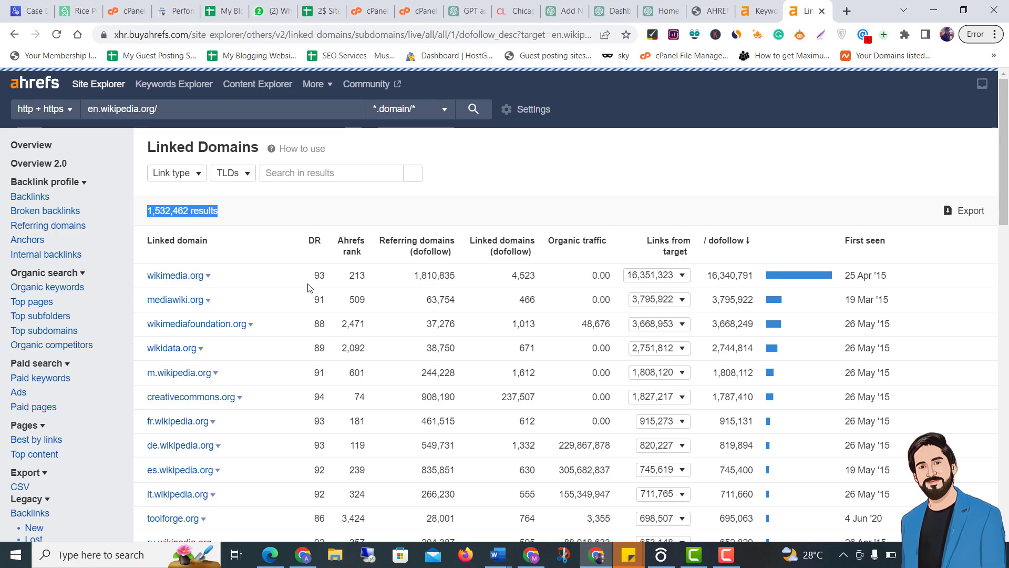
{"action": "scroll", "coordinate": [202, 385], "scroll_direction": "down", "scroll_amount": 4}
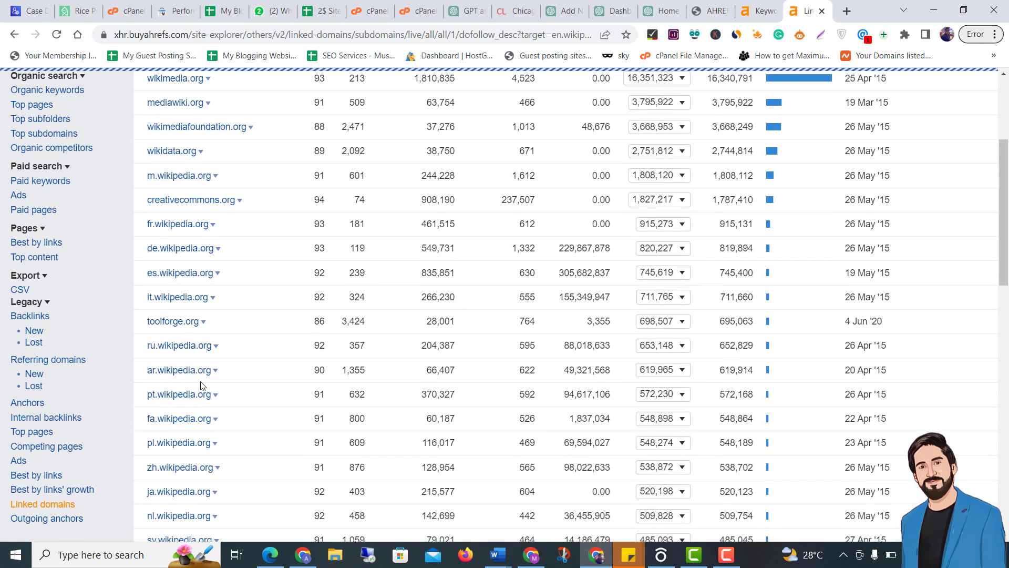
{"action": "scroll", "coordinate": [204, 124], "scroll_direction": "up", "scroll_amount": 4}
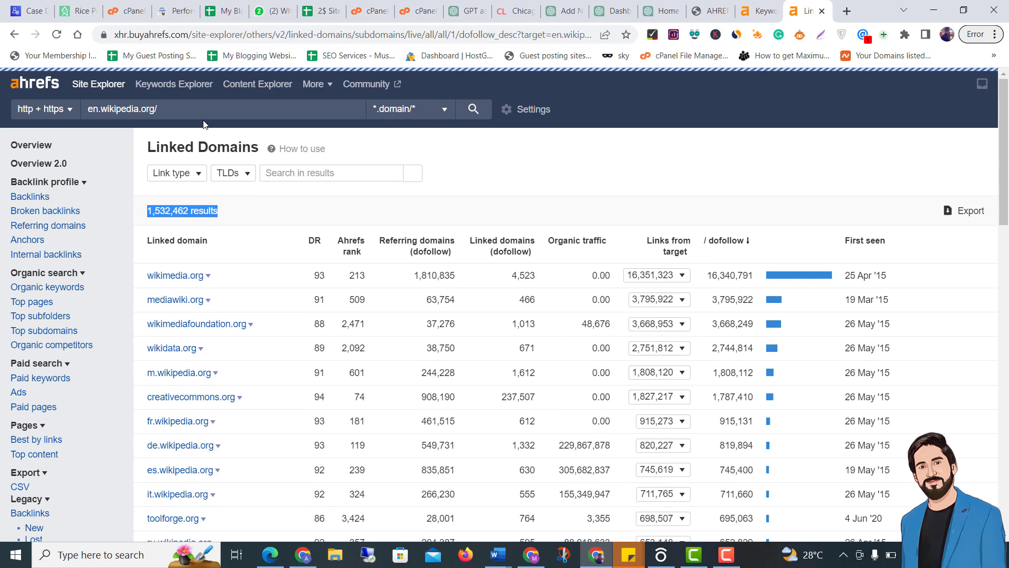
Step: Examine the report's target domain, en.wikipedia.org, and the domains it links to
{"action": "left_click_drag", "start_coordinate": [159, 110], "coordinate": [84, 112]}
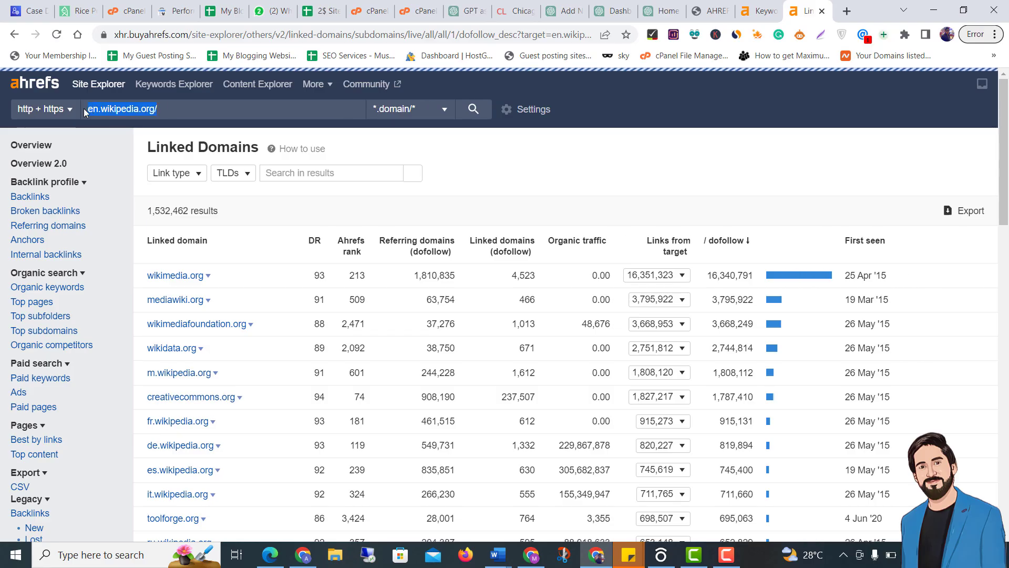
{"action": "left_click_drag", "start_coordinate": [133, 109], "coordinate": [161, 109]}
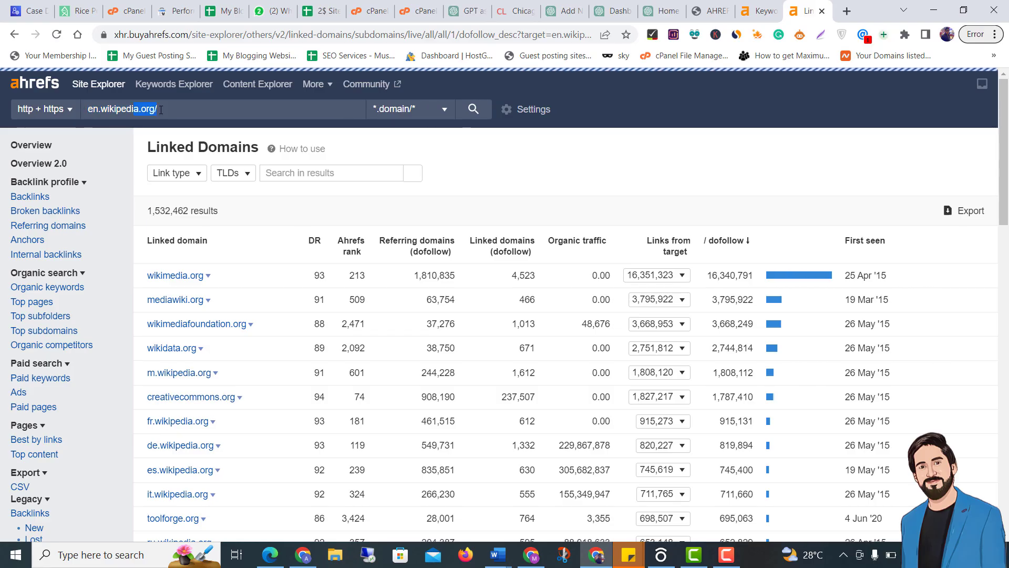
{"action": "left_click", "coordinate": [97, 118]}
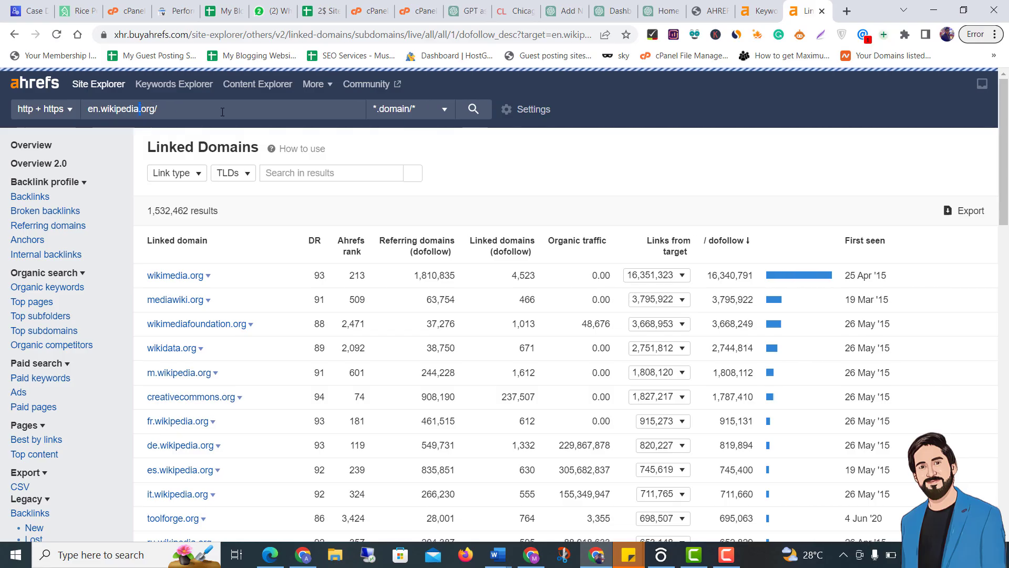
{"action": "left_click", "coordinate": [316, 84]}
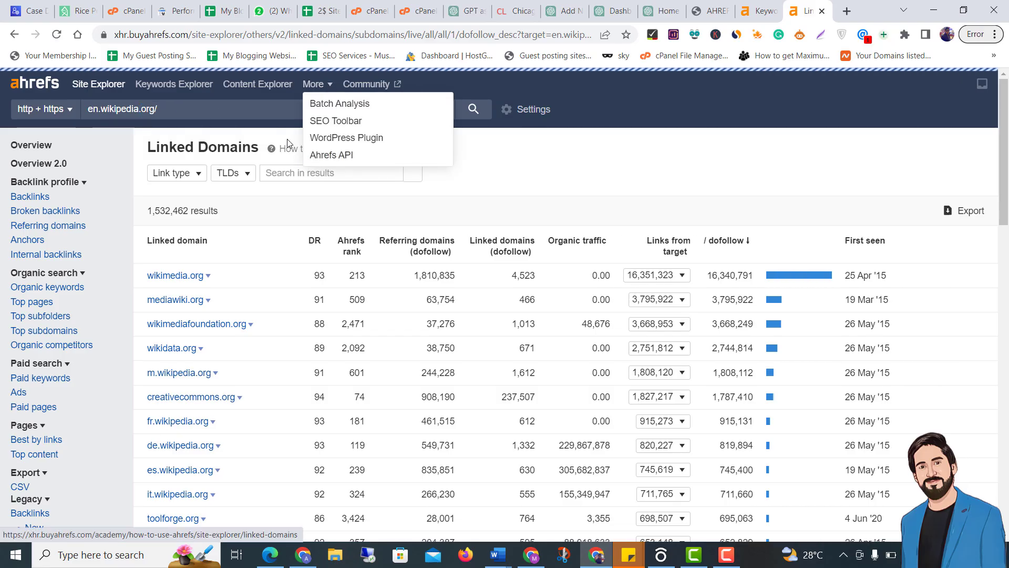
{"action": "left_click", "coordinate": [200, 132]}
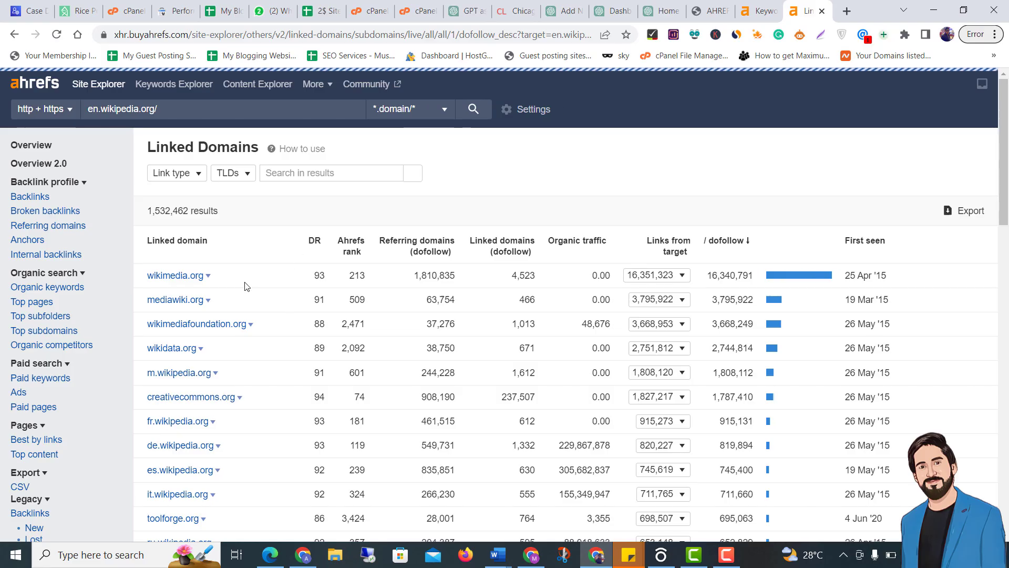
{"action": "scroll", "coordinate": [231, 287], "scroll_direction": "down", "scroll_amount": 3}
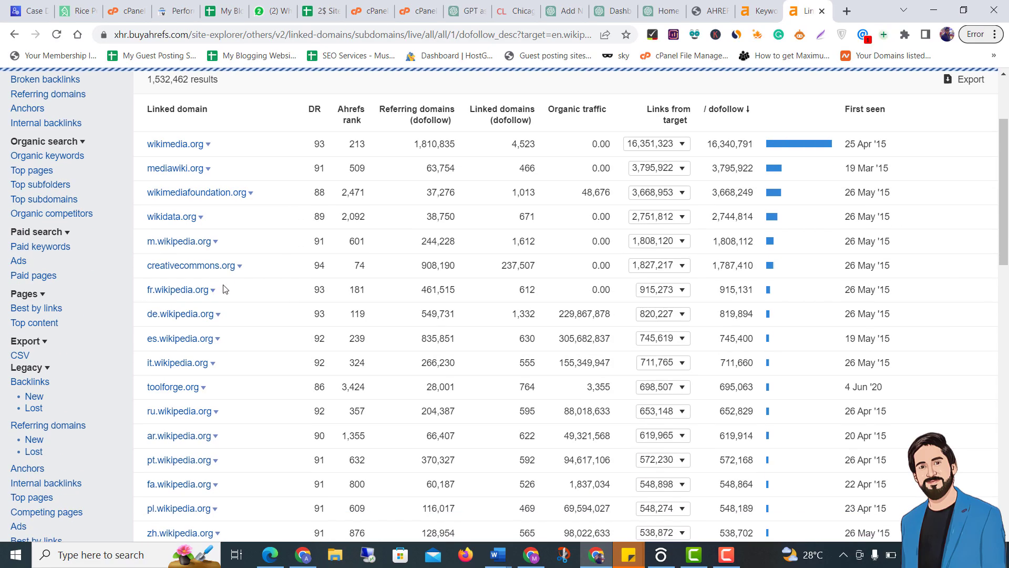
{"action": "scroll", "coordinate": [257, 288], "scroll_direction": "up", "scroll_amount": 3}
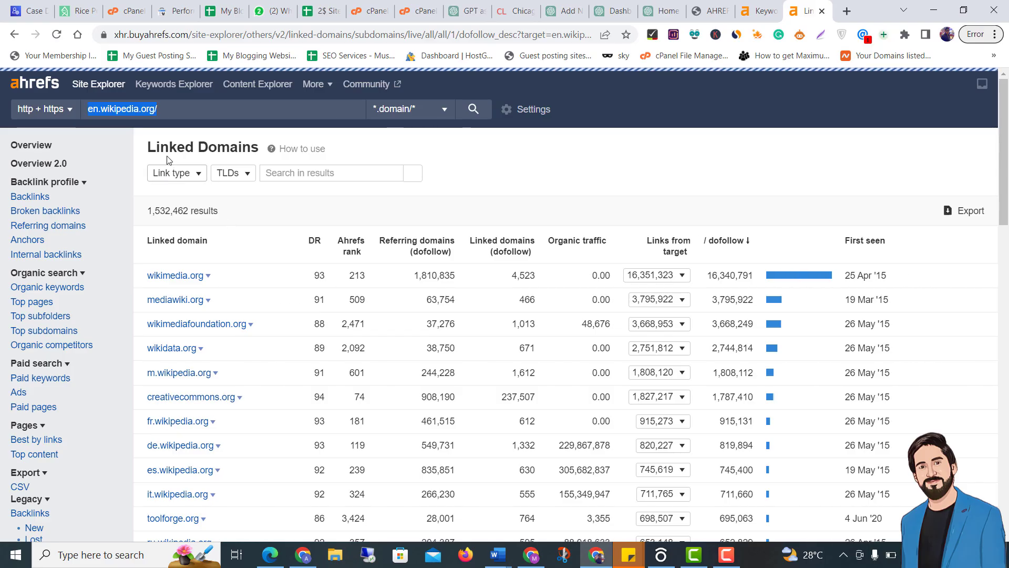
{"action": "scroll", "coordinate": [178, 303], "scroll_direction": "down", "scroll_amount": 8}
{"action": "scroll", "coordinate": [179, 342], "scroll_direction": "up", "scroll_amount": 6}
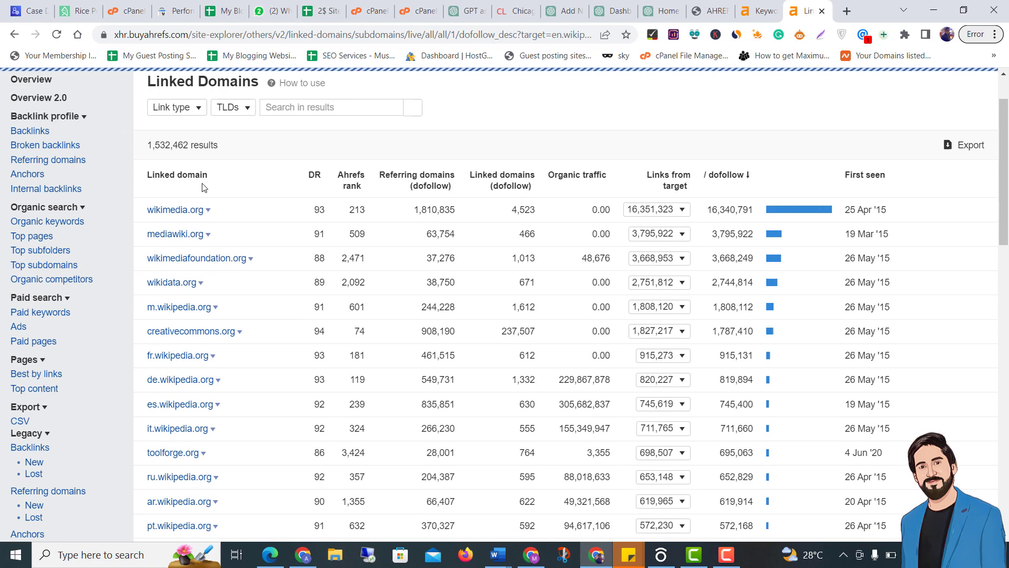
{"action": "scroll", "coordinate": [205, 187], "scroll_direction": "up", "scroll_amount": 1}
Step: Locate the Linked domains and Outgoing anchors reports among the legacy reports of Site Explorer
{"action": "left_click_drag", "start_coordinate": [149, 109], "coordinate": [4, 374]}
{"action": "scroll", "coordinate": [121, 355], "scroll_direction": "down", "scroll_amount": 6}
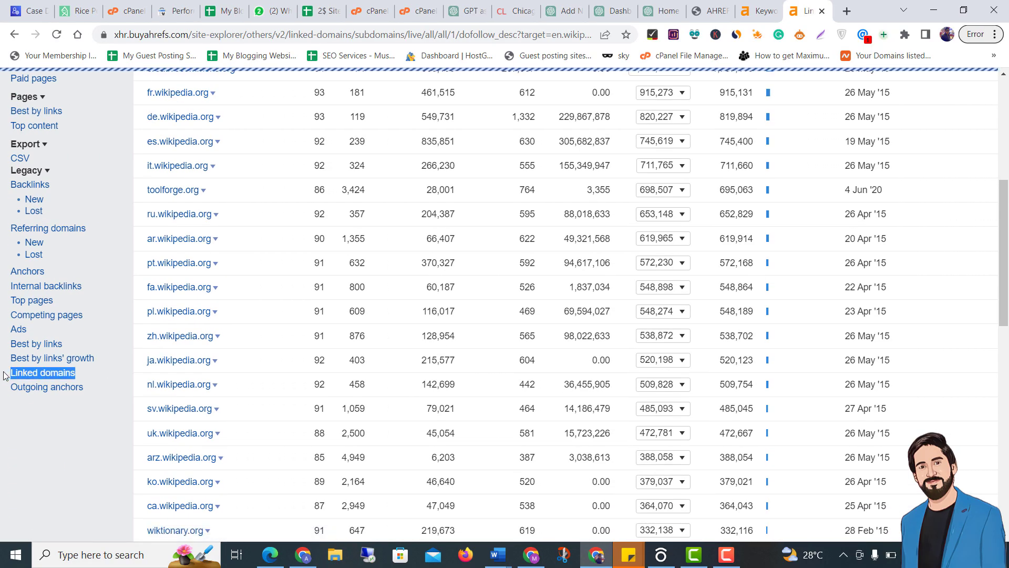
{"action": "left_click", "coordinate": [103, 381]}
{"action": "left_click_drag", "start_coordinate": [115, 376], "coordinate": [115, 424]}
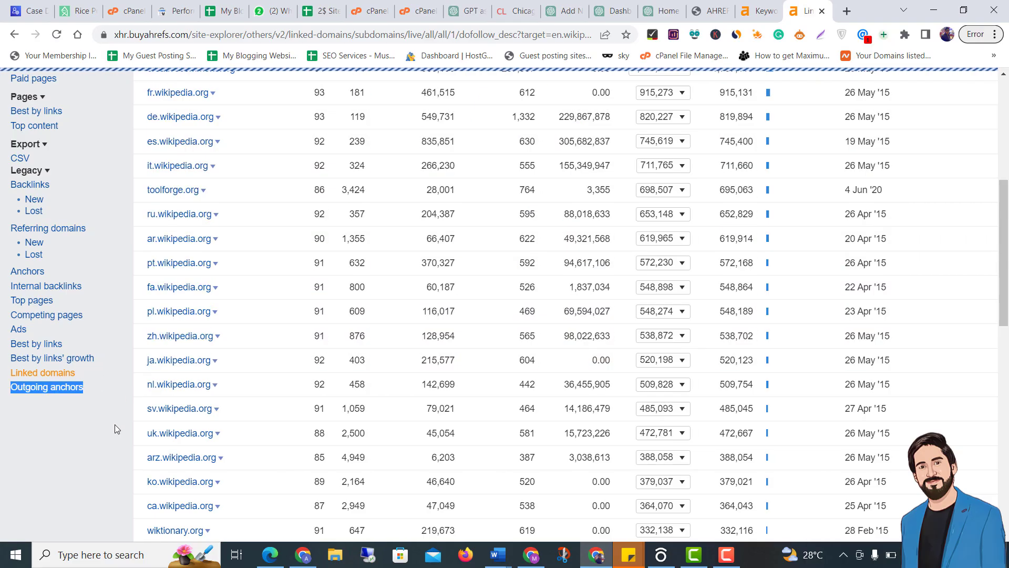
{"action": "left_click", "coordinate": [96, 426]}
{"action": "scroll", "coordinate": [342, 364], "scroll_direction": "up", "scroll_amount": 6}
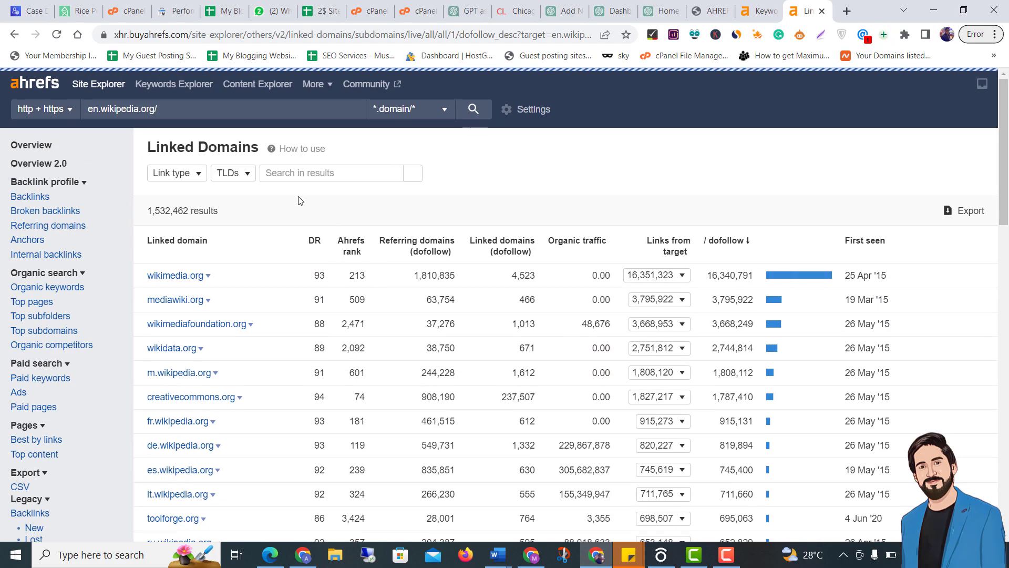
Step: Look through the full list of linked domains and check the number of results for the target domain
{"action": "scroll", "coordinate": [237, 327], "scroll_direction": "down", "scroll_amount": 15}
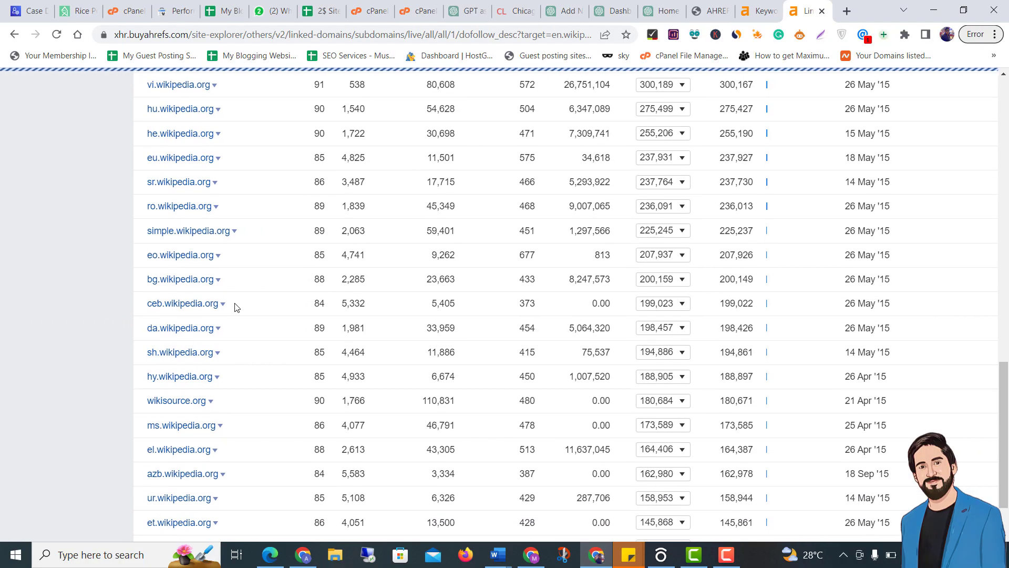
{"action": "scroll", "coordinate": [867, 330], "scroll_direction": "down", "scroll_amount": 1}
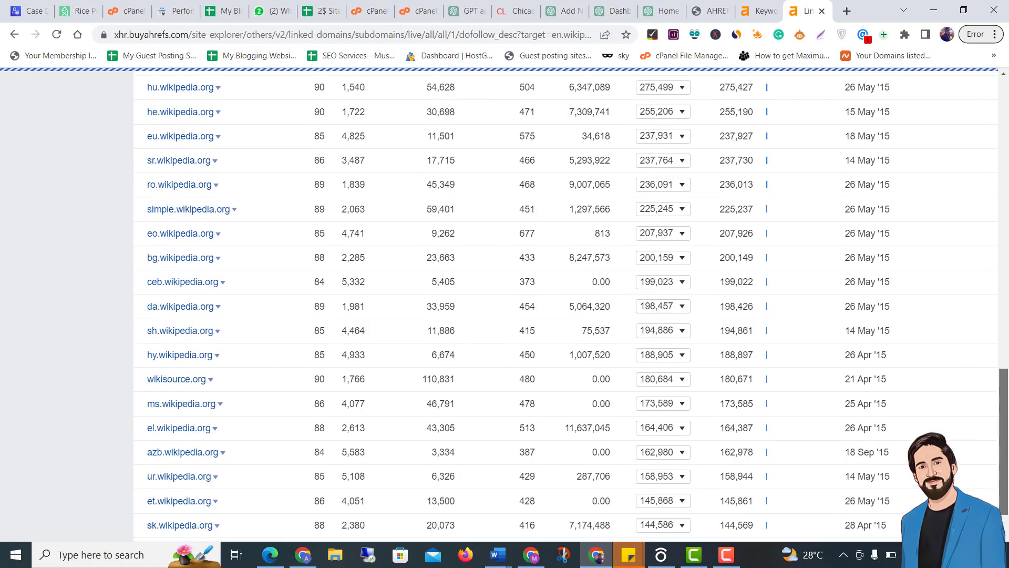
{"action": "scroll", "coordinate": [440, 168], "scroll_direction": "up", "scroll_amount": 15}
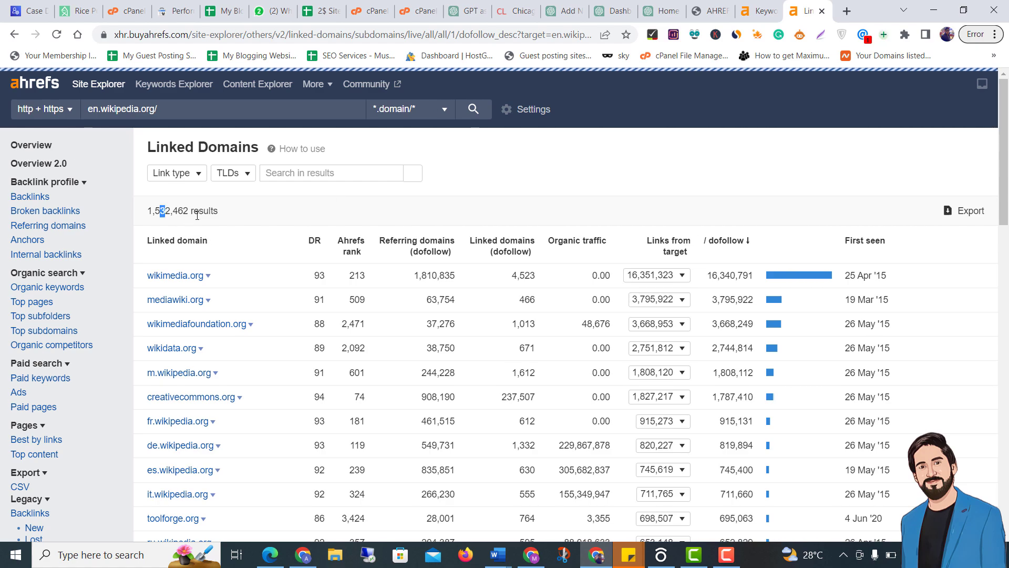
{"action": "left_click_drag", "start_coordinate": [197, 215], "coordinate": [197, 215]}
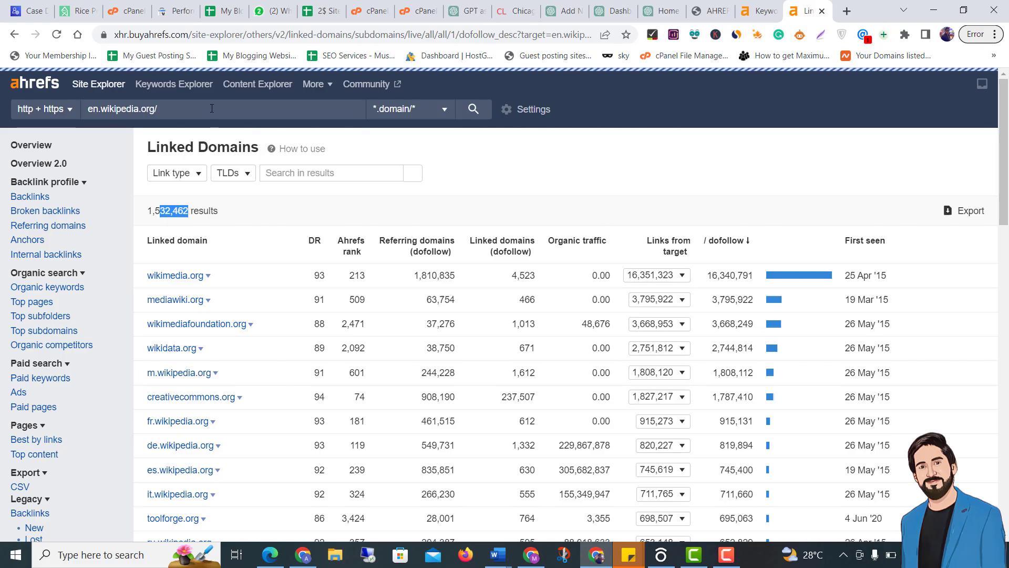
{"action": "left_click_drag", "start_coordinate": [212, 109], "coordinate": [45, 103]}
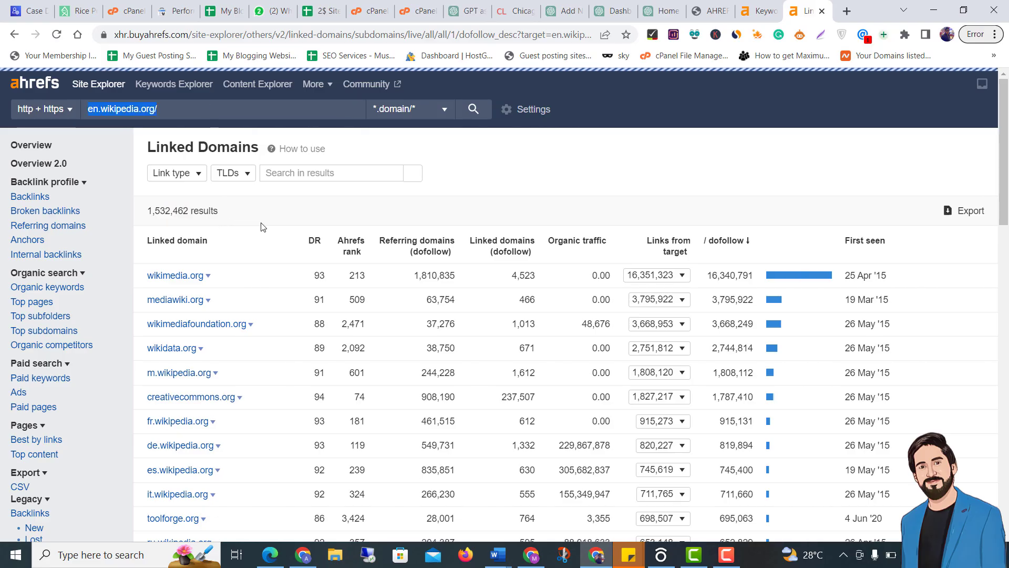
Step: Look over the available TLDs and filter the linked domains to info
{"action": "left_click", "coordinate": [236, 176]}
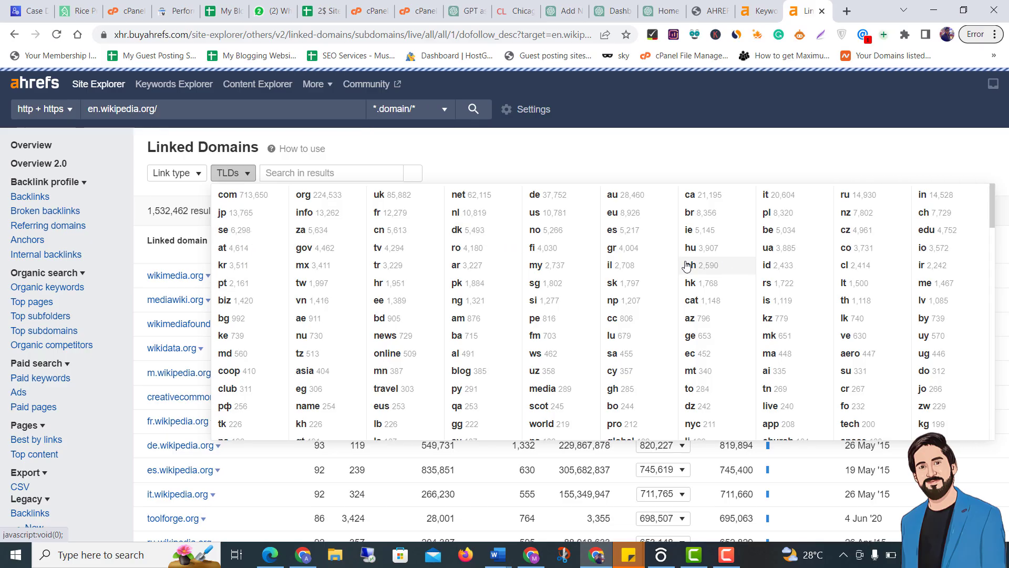
{"action": "scroll", "coordinate": [605, 305], "scroll_direction": "down", "scroll_amount": 4}
{"action": "scroll", "coordinate": [447, 318], "scroll_direction": "up", "scroll_amount": 4}
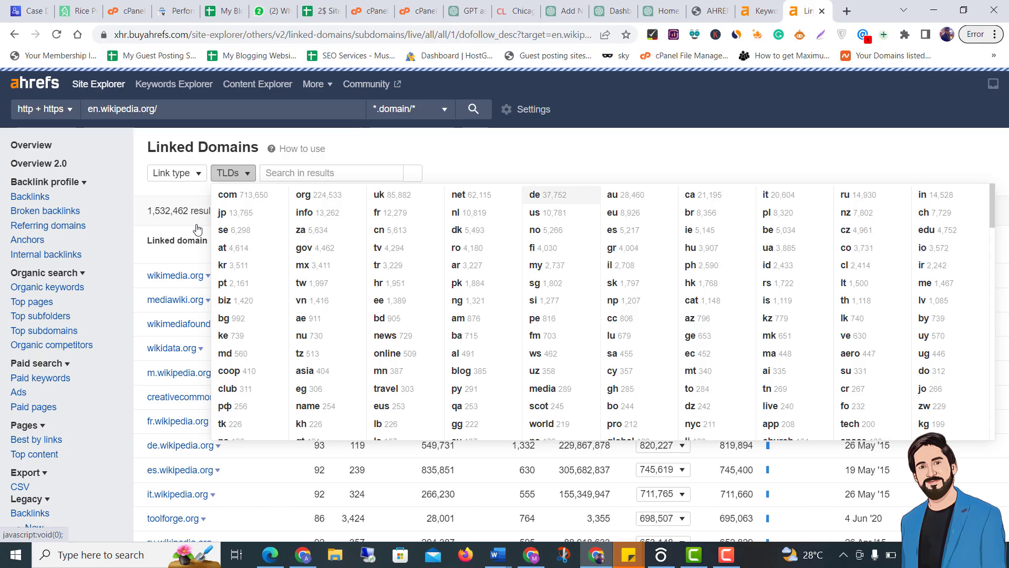
{"action": "left_click", "coordinate": [314, 213]}
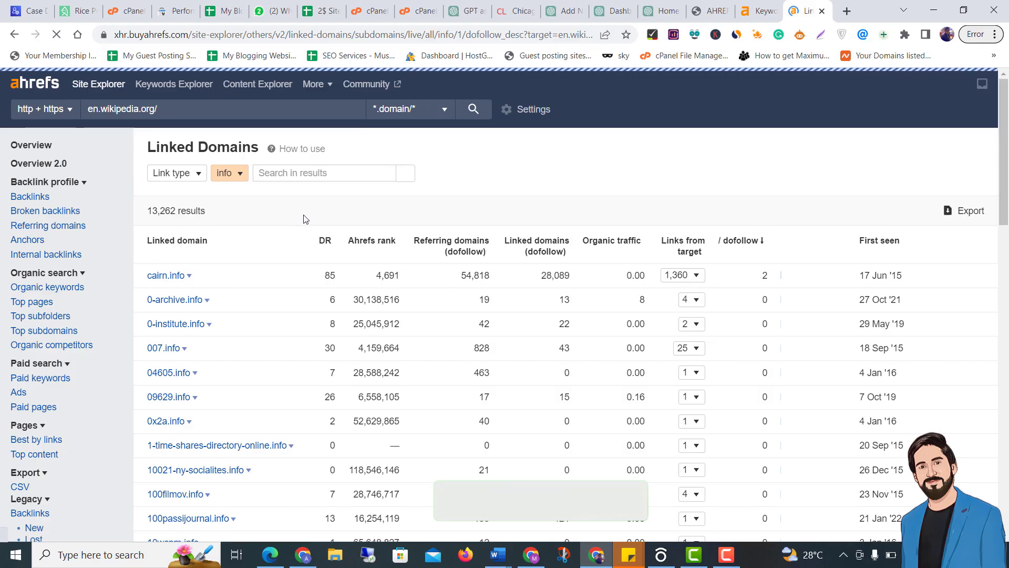
Step: Look through the filtered info domains and reload the report page
{"action": "scroll", "coordinate": [252, 255], "scroll_direction": "down", "scroll_amount": 3}
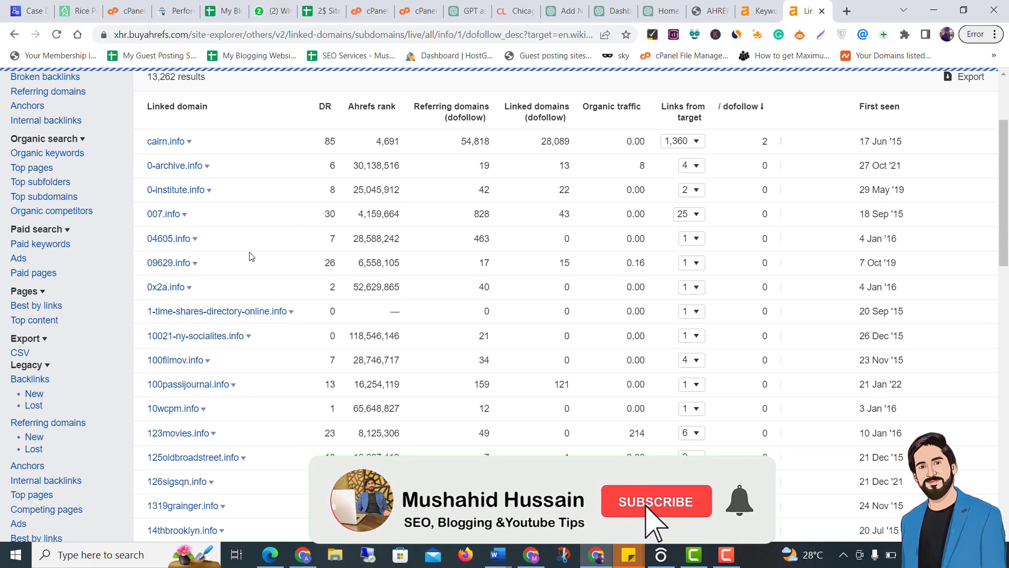
{"action": "scroll", "coordinate": [251, 256], "scroll_direction": "down", "scroll_amount": 2}
{"action": "scroll", "coordinate": [197, 294], "scroll_direction": "up", "scroll_amount": 5}
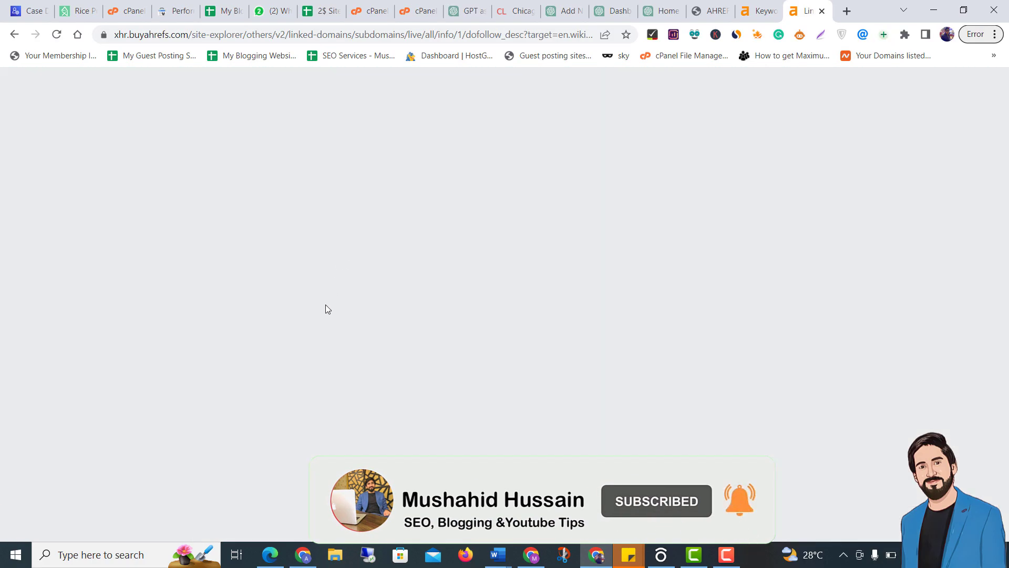
{"action": "left_click", "coordinate": [56, 34]}
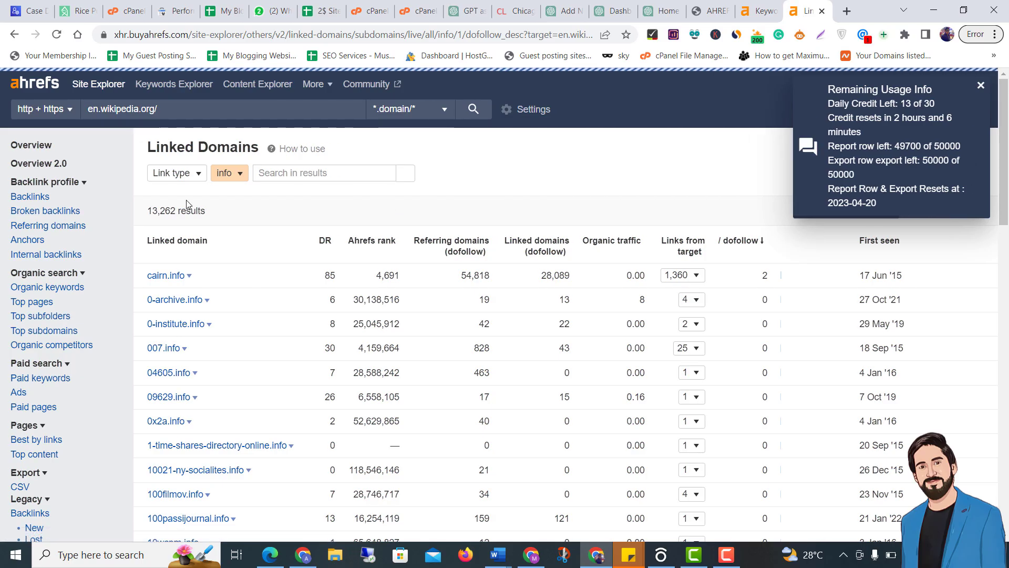
{"action": "left_click_drag", "start_coordinate": [157, 109], "coordinate": [90, 109]}
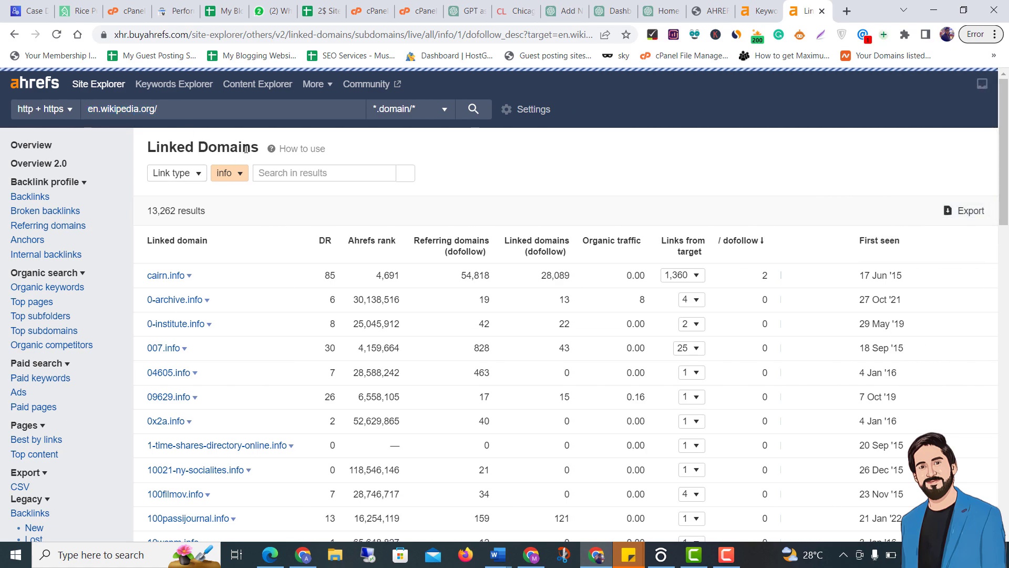
{"action": "left_click_drag", "start_coordinate": [259, 149], "coordinate": [284, 166]}
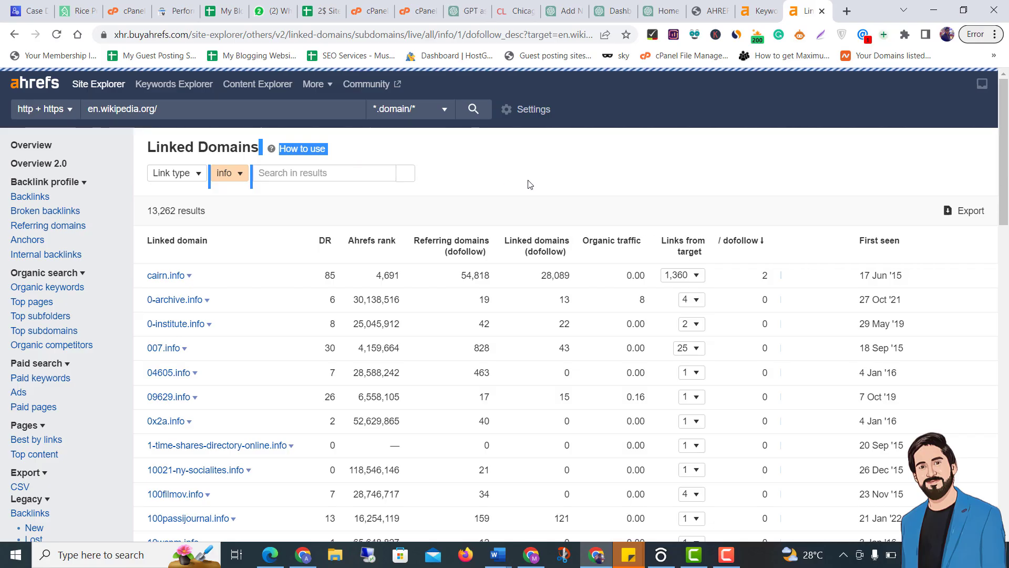
{"action": "left_click", "coordinate": [226, 173]}
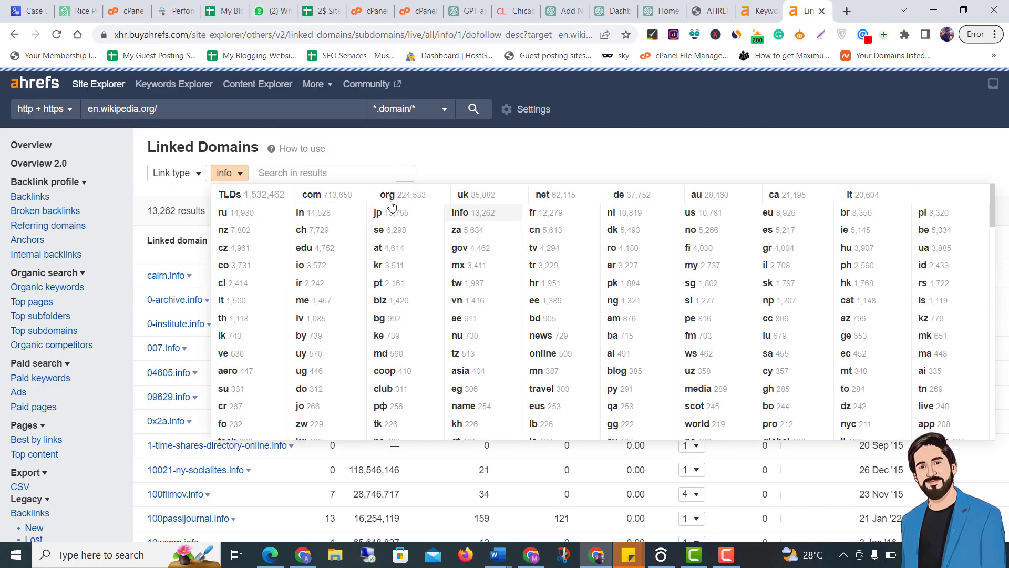
{"action": "left_click", "coordinate": [514, 182]}
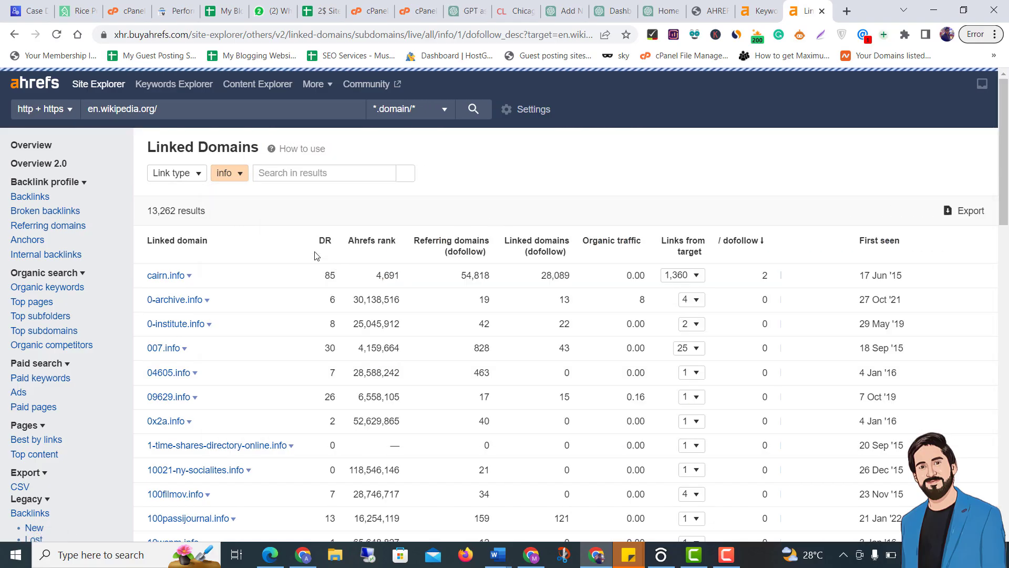
Step: Sort the info linked domains by DR in descending order and look down the list
{"action": "left_click", "coordinate": [324, 241]}
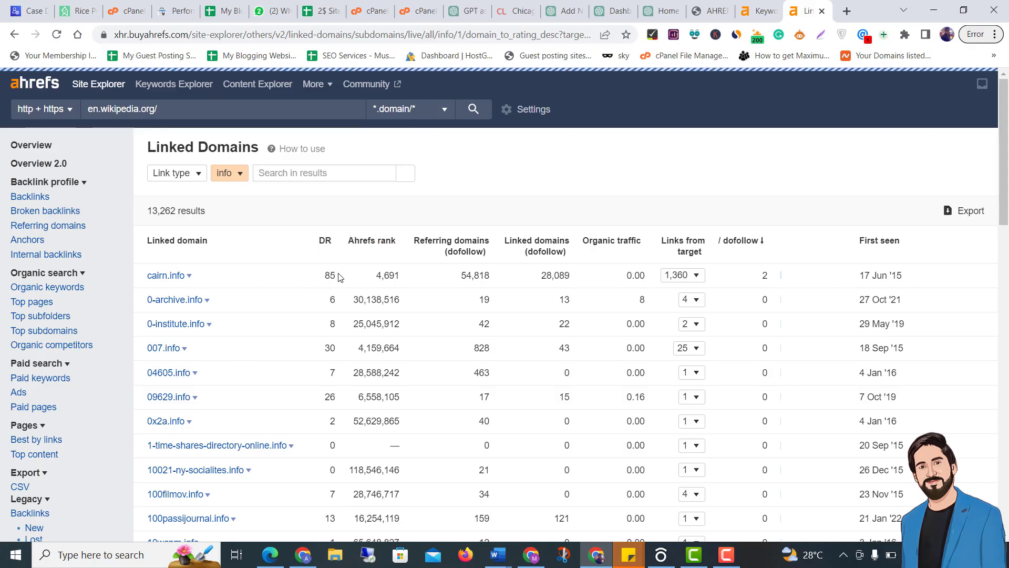
{"action": "scroll", "coordinate": [324, 298], "scroll_direction": "down", "scroll_amount": 15}
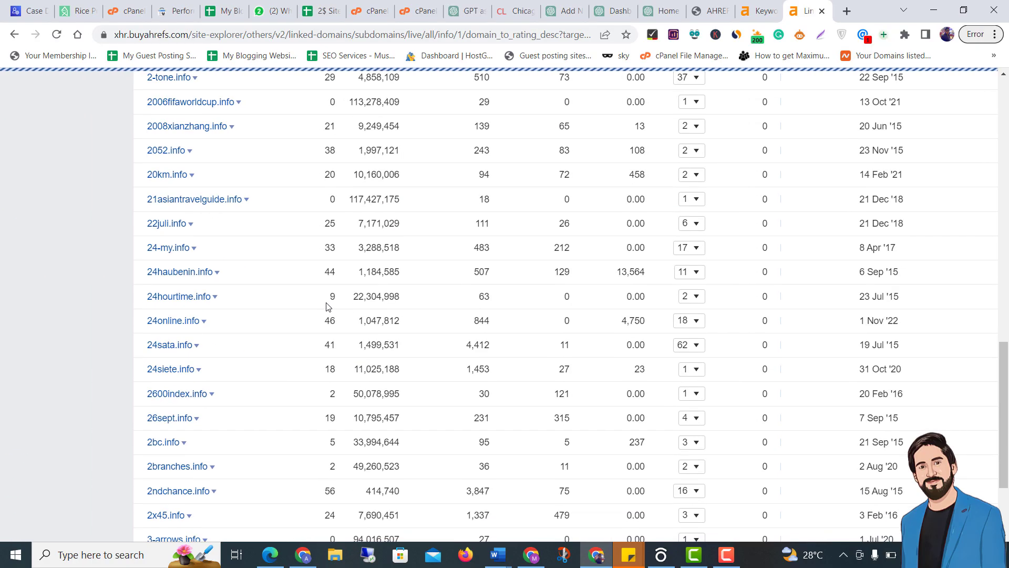
Step: Look through the first page of info linked domains and compare the highest and lowest DR values
{"action": "scroll", "coordinate": [332, 369], "scroll_direction": "up", "scroll_amount": 15}
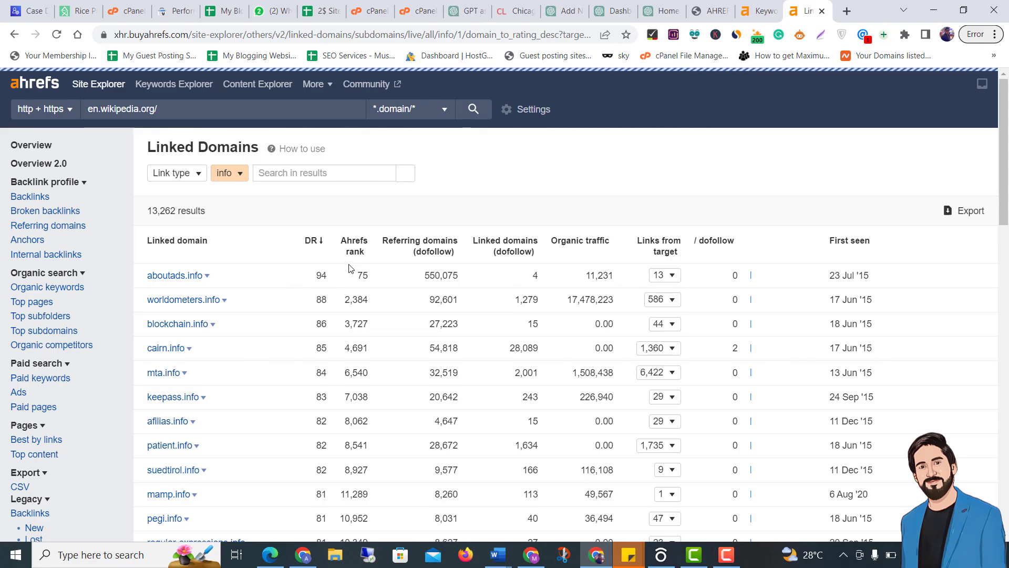
{"action": "left_click_drag", "start_coordinate": [337, 277], "coordinate": [310, 276]}
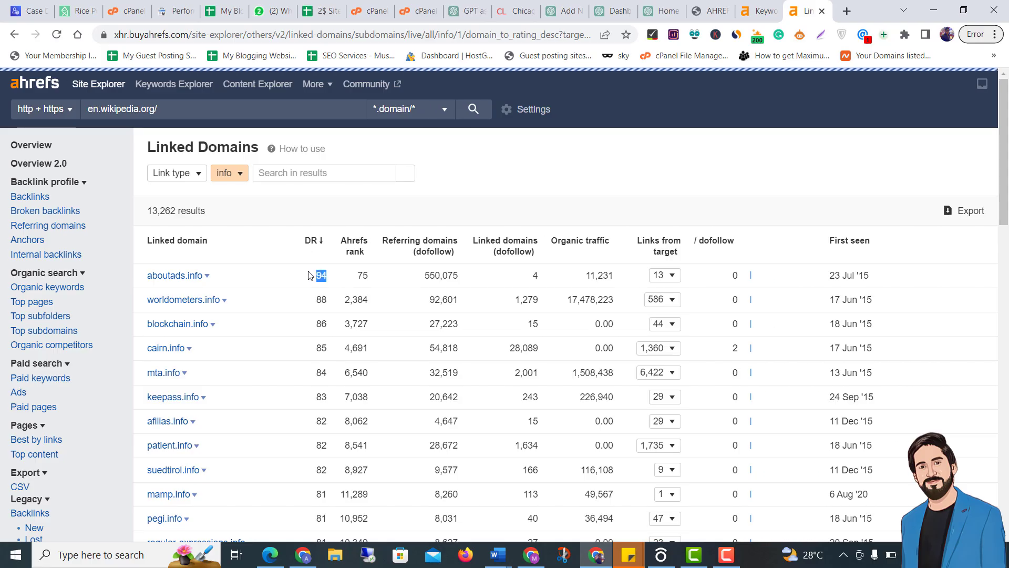
{"action": "scroll", "coordinate": [313, 295], "scroll_direction": "down", "scroll_amount": 20}
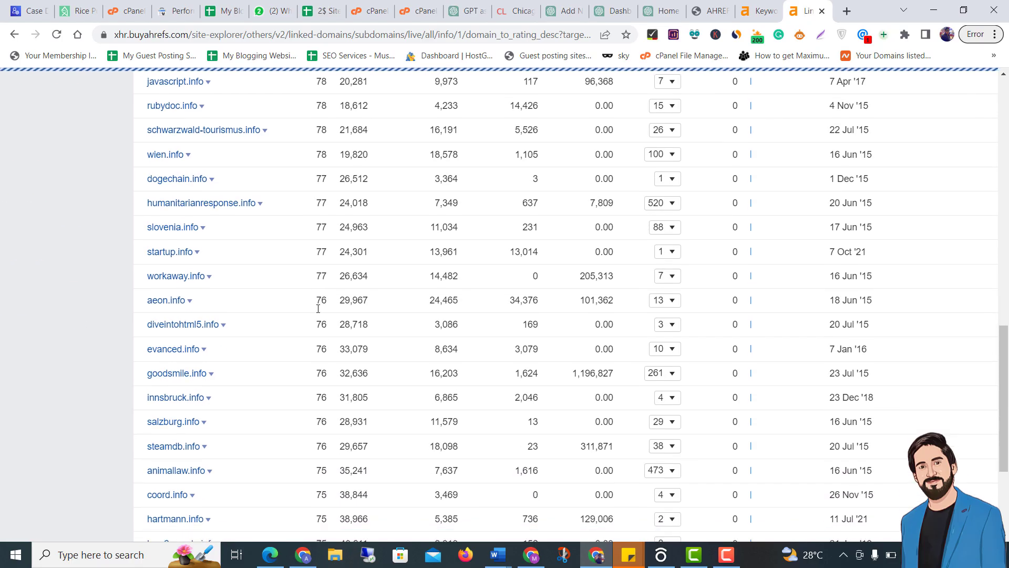
{"action": "left_click_drag", "start_coordinate": [327, 450], "coordinate": [315, 450]}
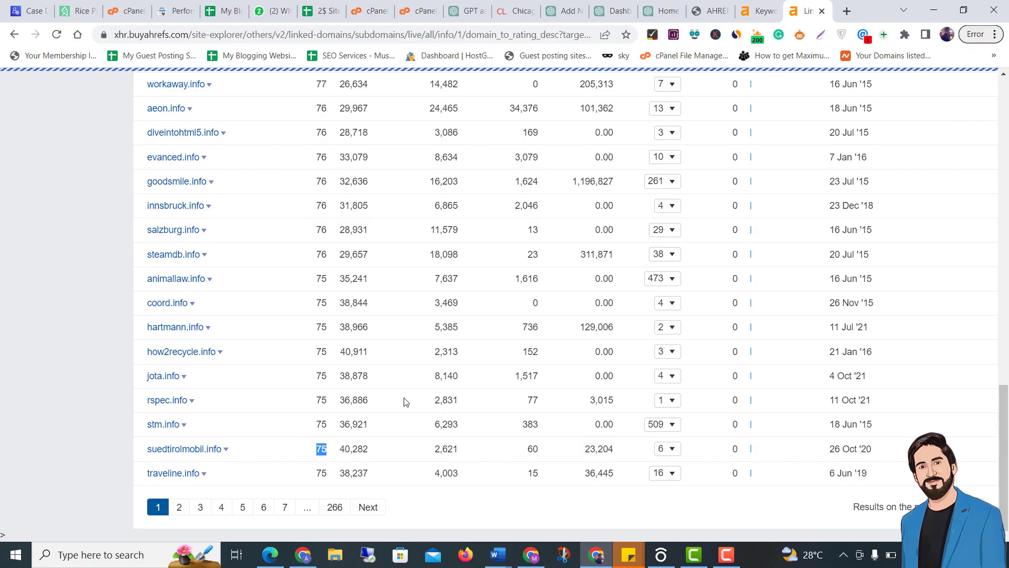
{"action": "scroll", "coordinate": [354, 390], "scroll_direction": "up", "scroll_amount": 7}
{"action": "scroll", "coordinate": [354, 390], "scroll_direction": "up", "scroll_amount": 10}
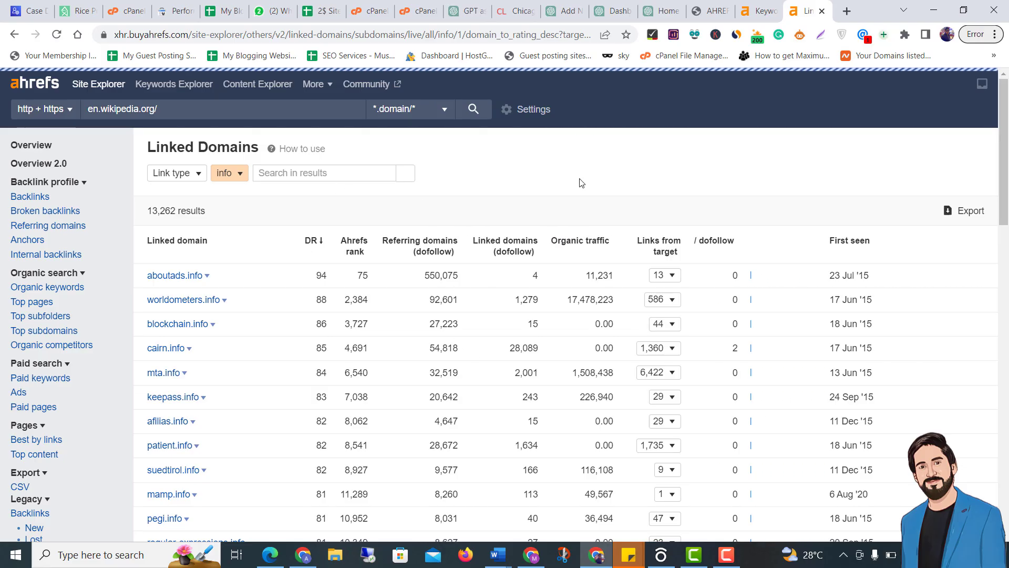
Step: Open google.com in a new browser tab
{"action": "left_click", "coordinate": [845, 16]}
{"action": "type", "text": "google.com"}
{"action": "key", "text": "Return"}
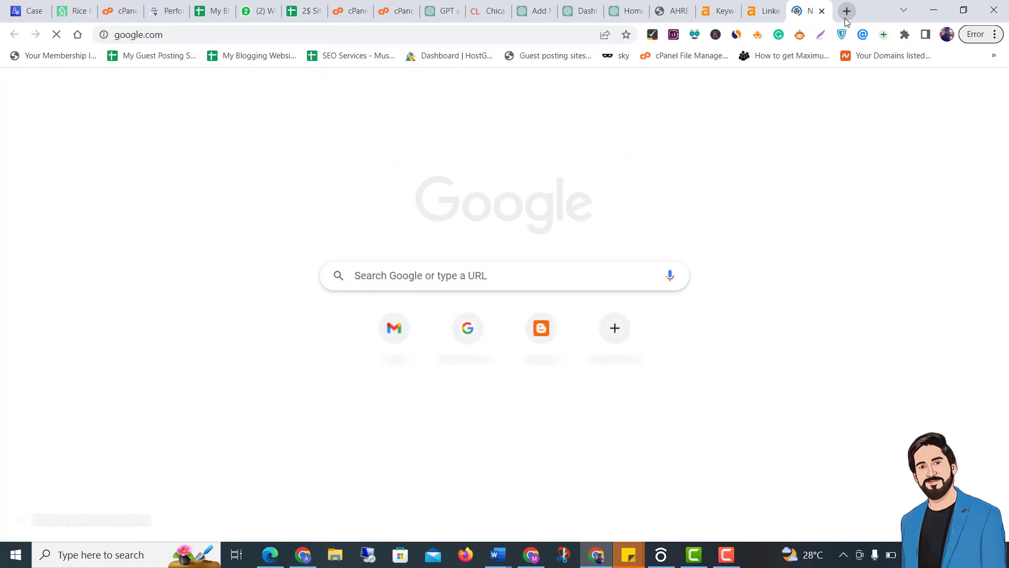
Step: Try to export the info linked domains from the Ahrefs report and reload the report page
{"action": "left_click", "coordinate": [767, 11]}
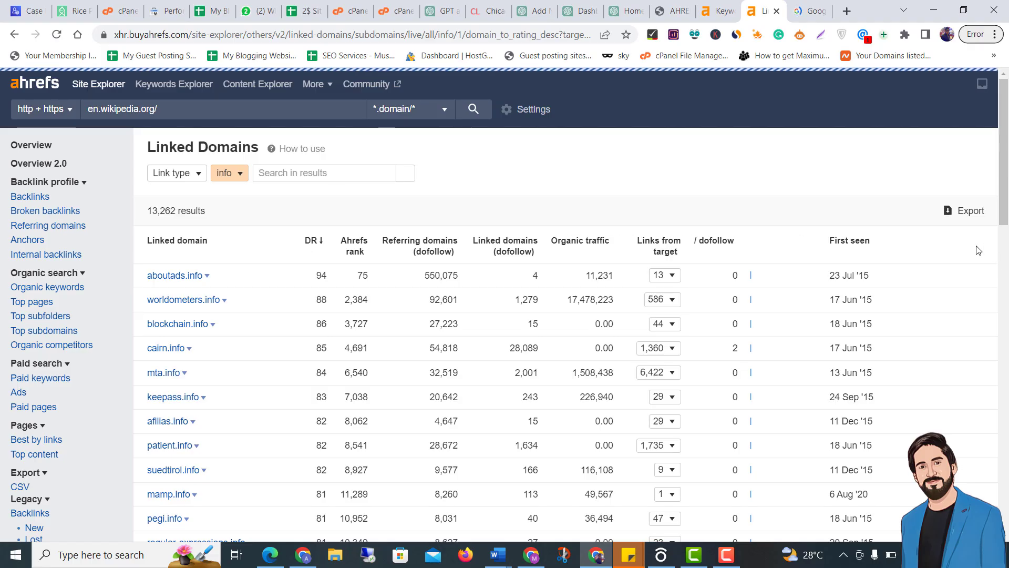
{"action": "left_click", "coordinate": [969, 210]}
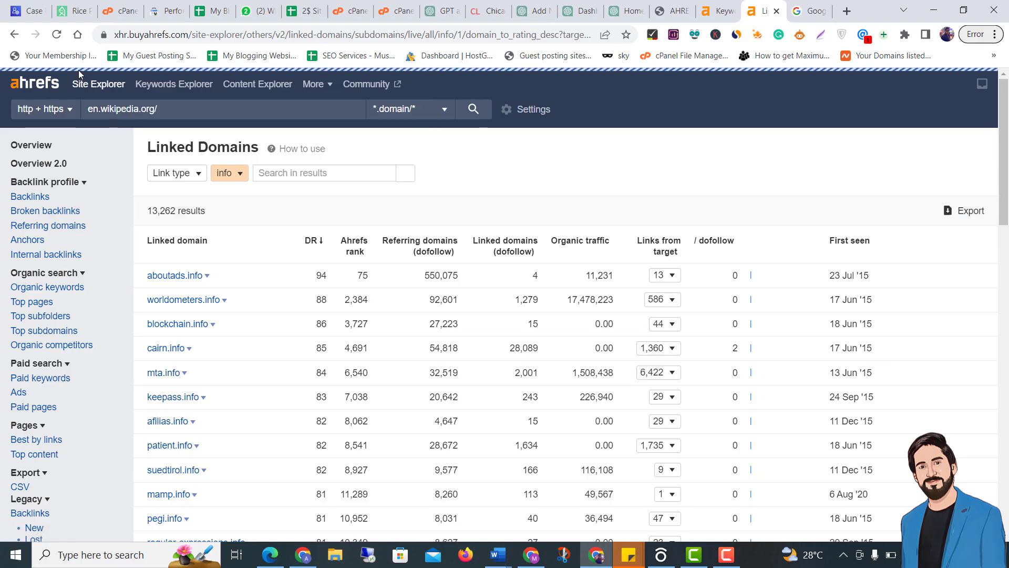
{"action": "left_click", "coordinate": [56, 35]}
Step: Search Google for "bulk domain availability checker" and open the Name.com bulk domain search result
{"action": "left_click", "coordinate": [809, 11]}
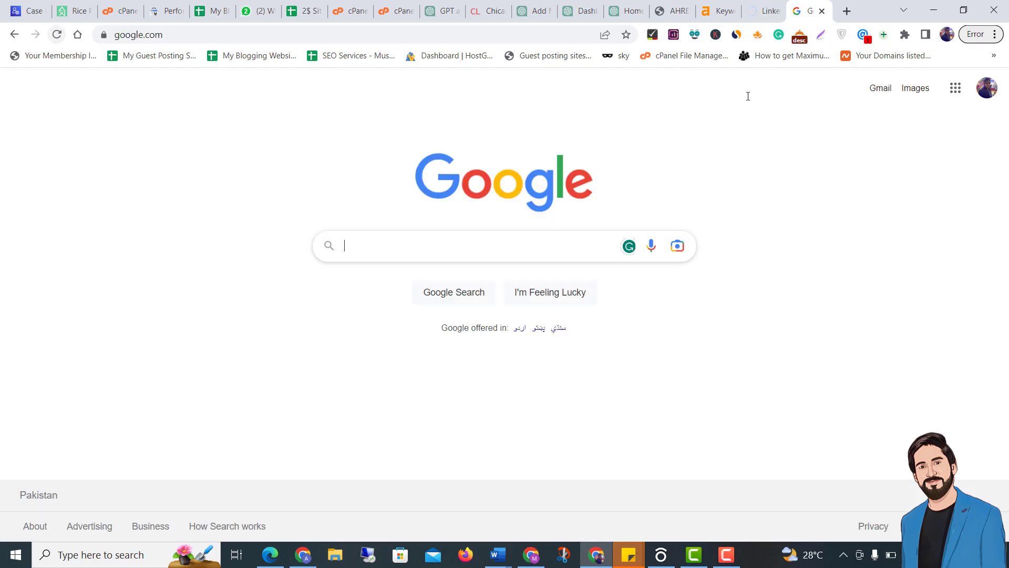
{"action": "left_click", "coordinate": [488, 248]}
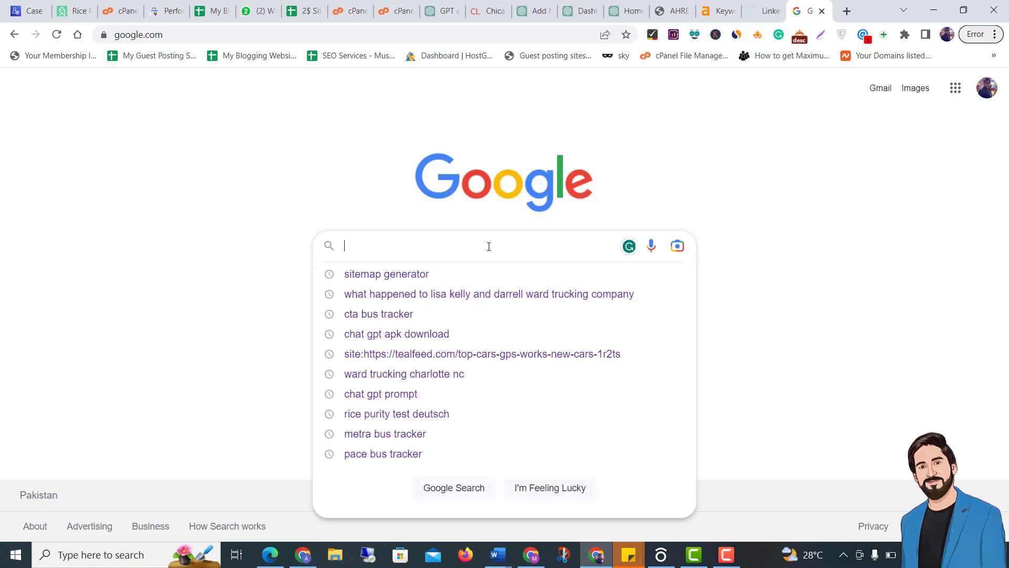
{"action": "type", "text": "bi"}
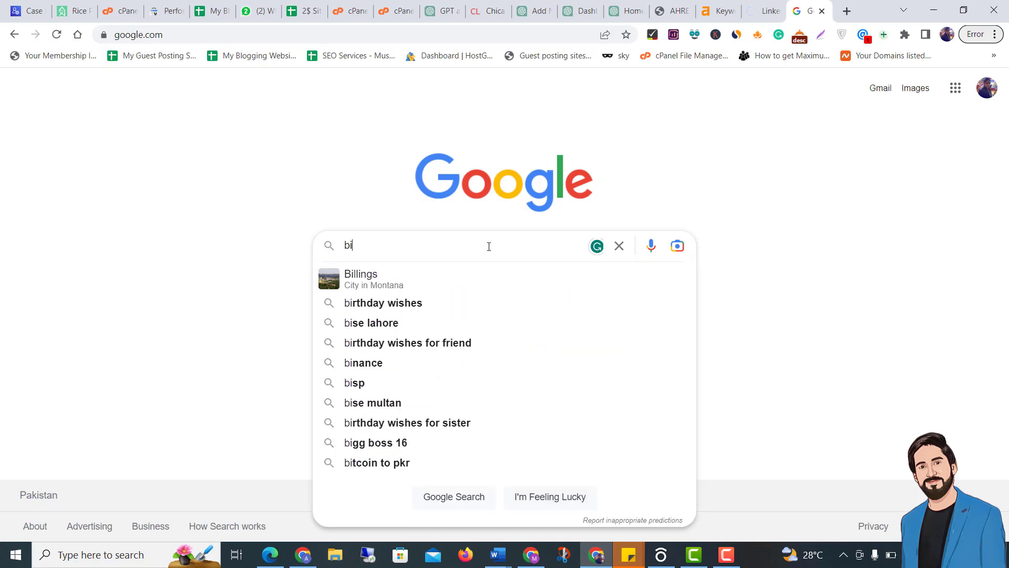
{"action": "type", "text": "bulk domain"}
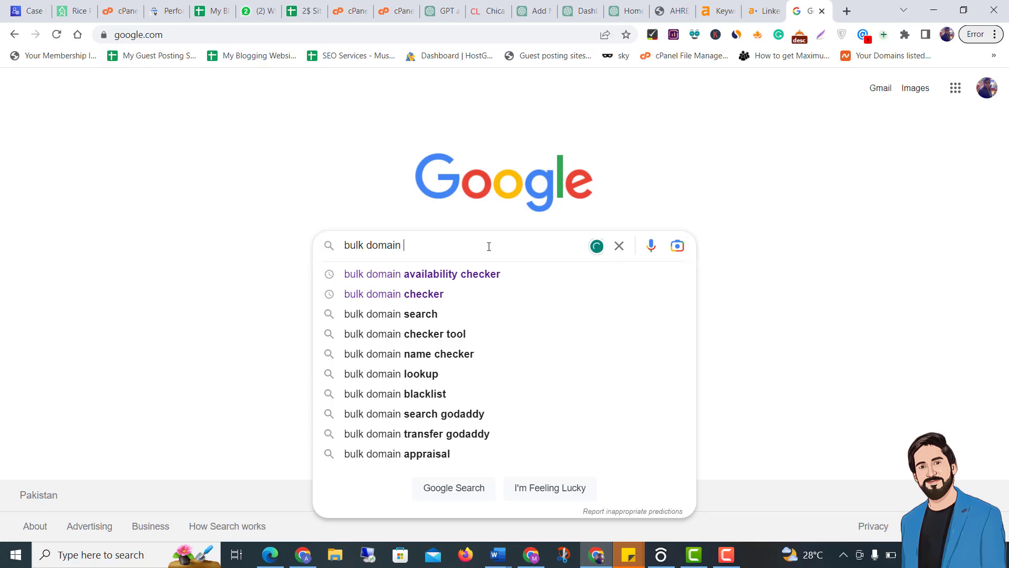
{"action": "key", "text": "Down"}
{"action": "key", "text": "Return"}
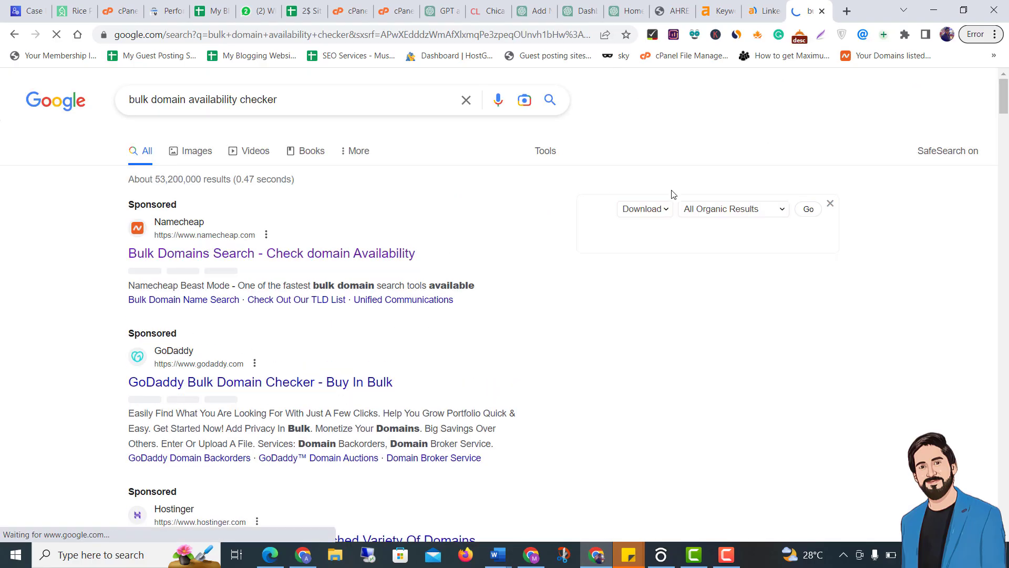
{"action": "scroll", "coordinate": [670, 194], "scroll_direction": "down", "scroll_amount": 5}
{"action": "scroll", "coordinate": [579, 248], "scroll_direction": "down", "scroll_amount": 3}
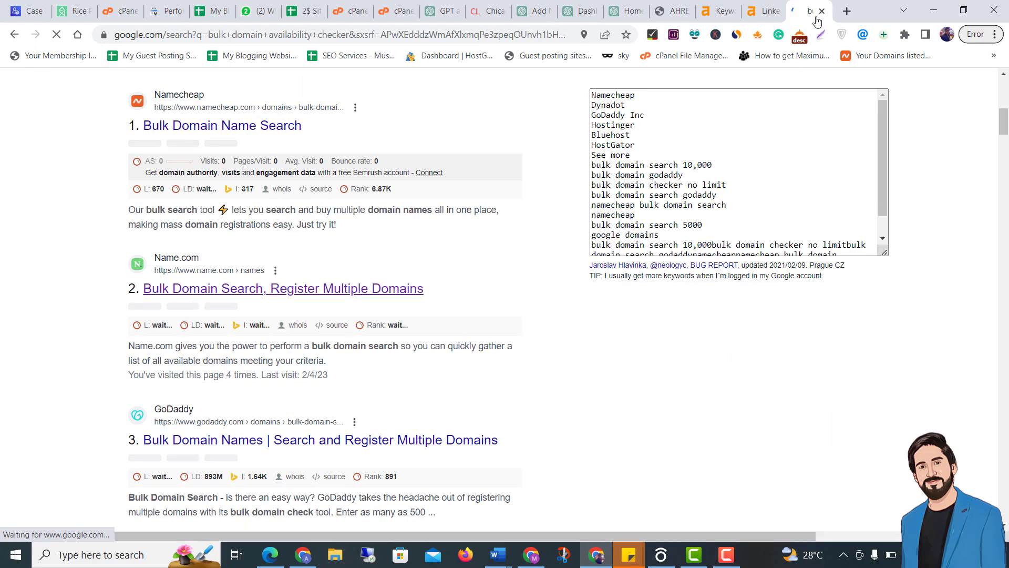
Step: Try to transfer the linked domain rows from mta.info to suedtirol.info into the Name.com bulk search box, and undo the paste
{"action": "left_click", "coordinate": [765, 12]}
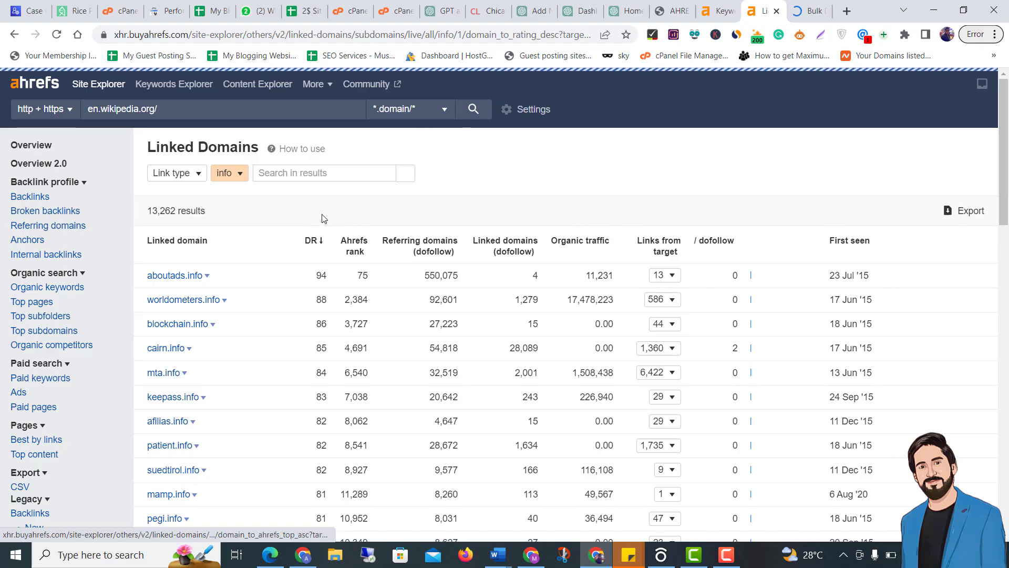
{"action": "scroll", "coordinate": [331, 216], "scroll_direction": "down", "scroll_amount": 1}
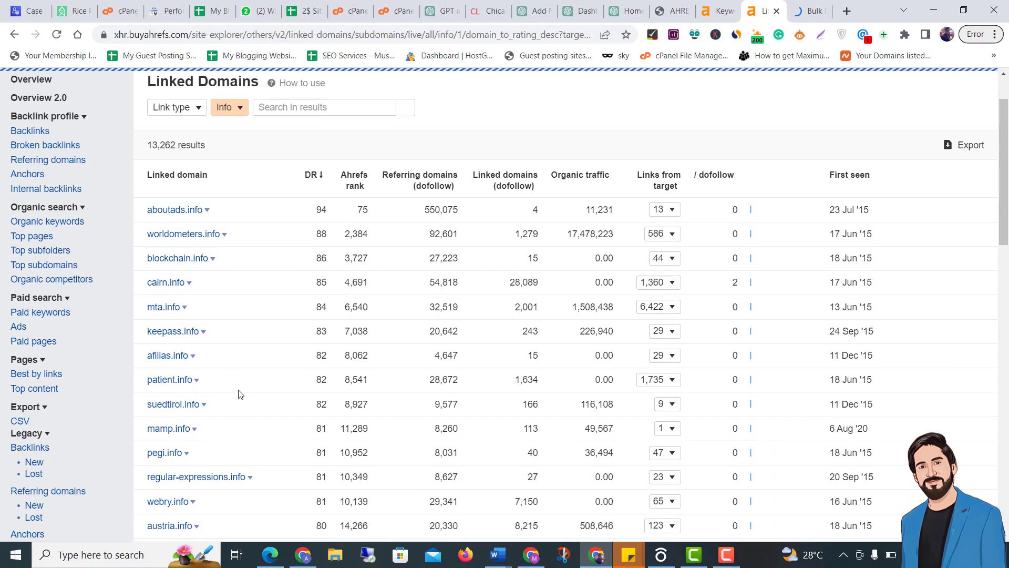
{"action": "left_click_drag", "start_coordinate": [231, 402], "coordinate": [250, 314]}
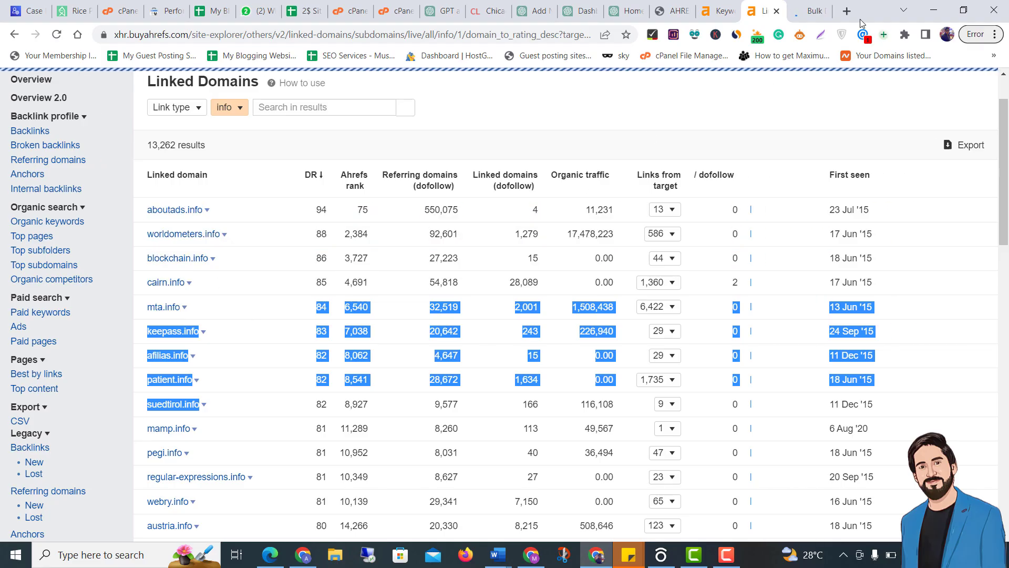
{"action": "left_click", "coordinate": [814, 6]}
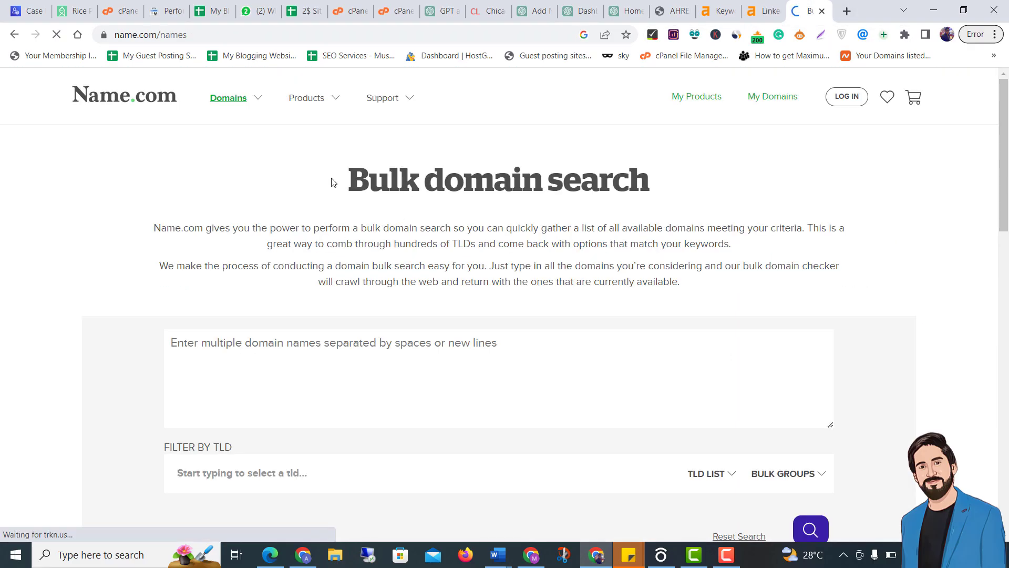
{"action": "left_click_drag", "start_coordinate": [332, 182], "coordinate": [882, 192]}
{"action": "left_click", "coordinate": [337, 374]}
{"action": "type", "text": "wiki/Registered_agent"}
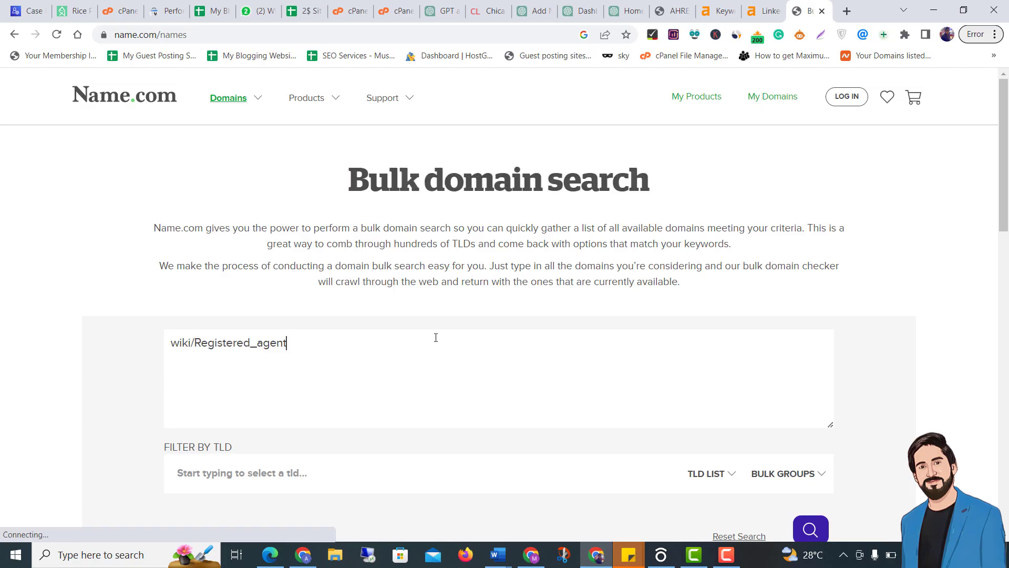
{"action": "key", "text": "ctrl+z"}
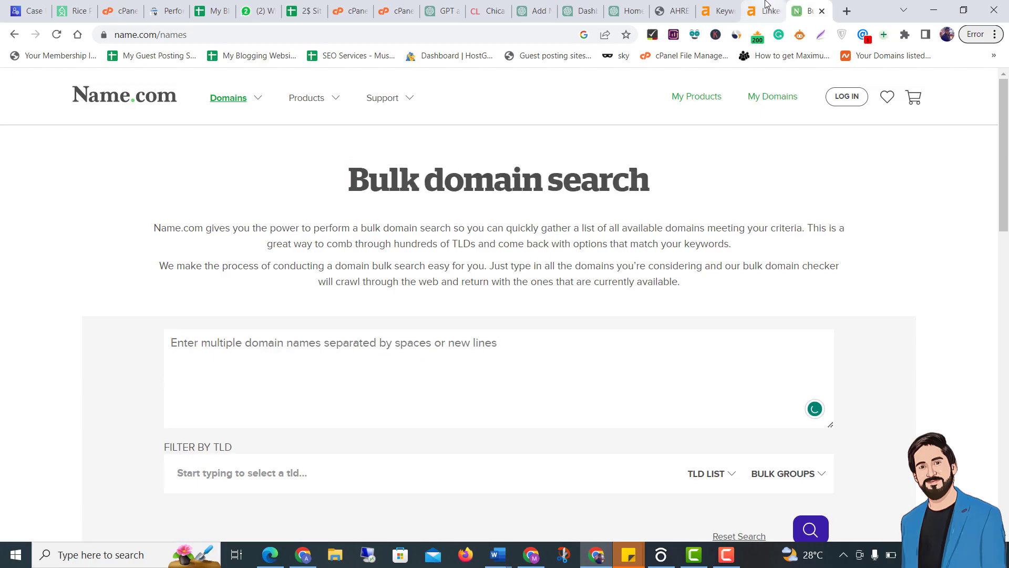
Step: Paste the linked domain rows from aboutads.info to afilias.info into the Name.com bulk search box and undo the paste
{"action": "key", "text": "ctrl+shift+Tab"}
{"action": "left_click", "coordinate": [262, 277]}
{"action": "left_click_drag", "start_coordinate": [190, 355], "coordinate": [147, 210]}
{"action": "left_click", "coordinate": [813, 10]}
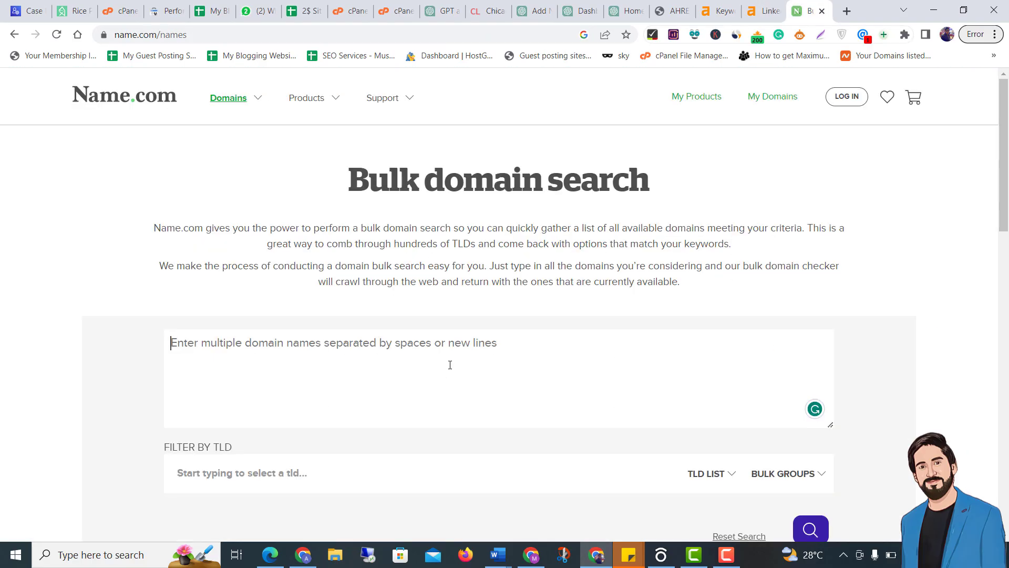
{"action": "left_click", "coordinate": [359, 371]}
{"action": "key", "text": "ctrl+v"}
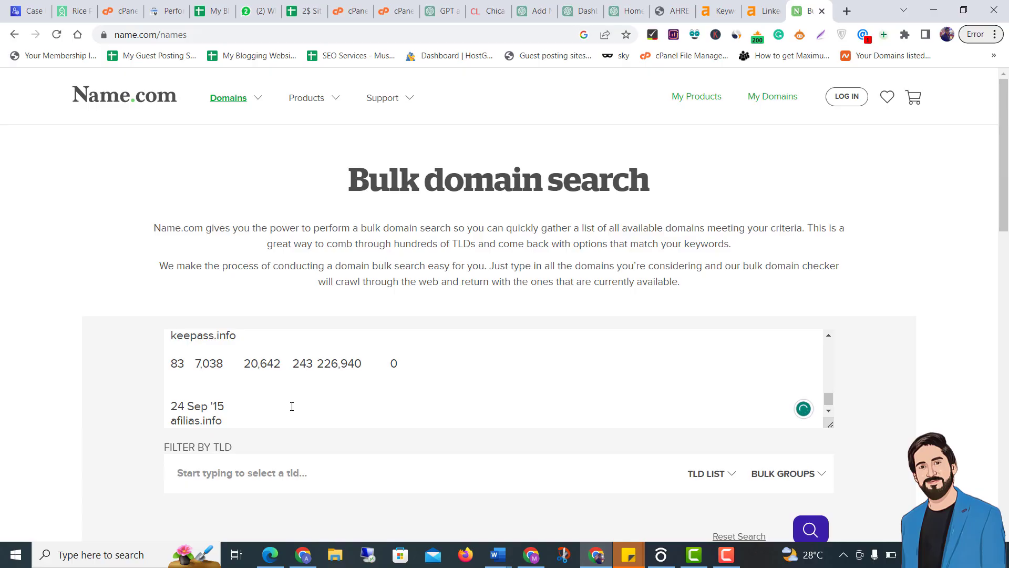
{"action": "key", "text": "ctrl+z"}
Step: Look over the Name.com bulk domain search page, including its domain entry box, TLD filter and description
{"action": "scroll", "coordinate": [484, 184], "scroll_direction": "down", "scroll_amount": 1}
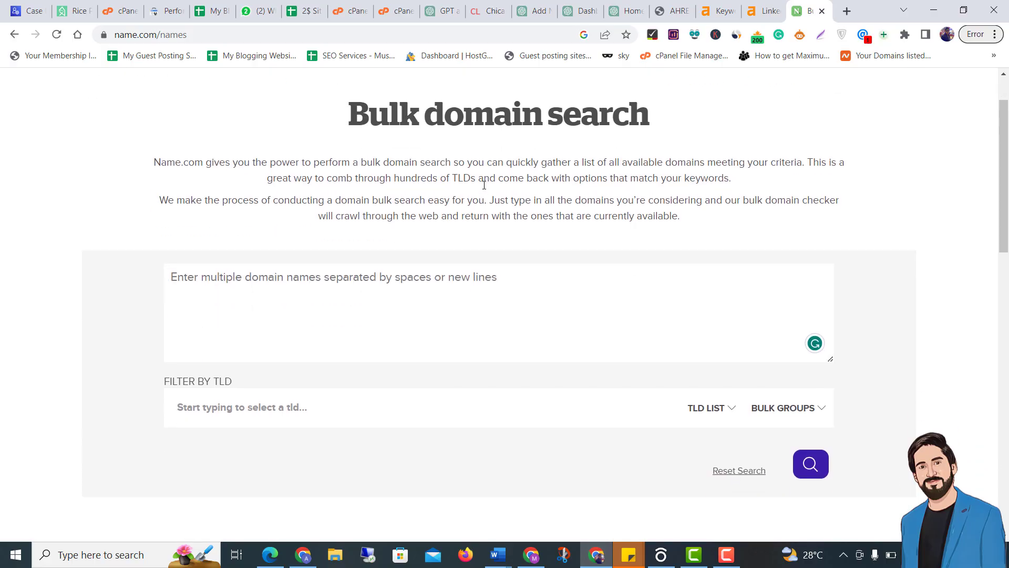
{"action": "left_click_drag", "start_coordinate": [334, 117], "coordinate": [660, 203]}
{"action": "left_click", "coordinate": [394, 298]}
{"action": "scroll", "coordinate": [471, 298], "scroll_direction": "down", "scroll_amount": 6}
{"action": "scroll", "coordinate": [498, 268], "scroll_direction": "up", "scroll_amount": 2}
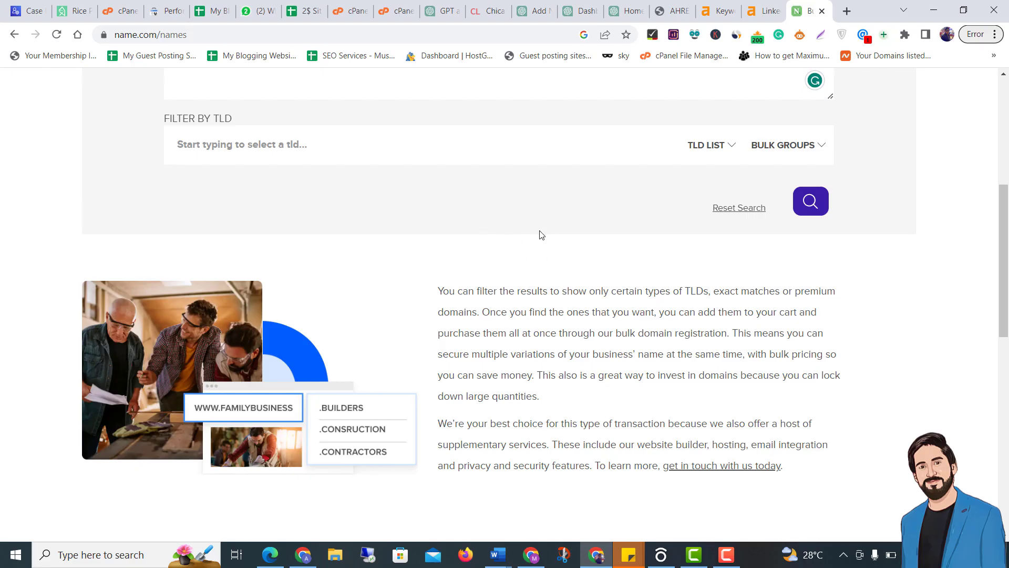
{"action": "scroll", "coordinate": [542, 235], "scroll_direction": "up", "scroll_amount": 3}
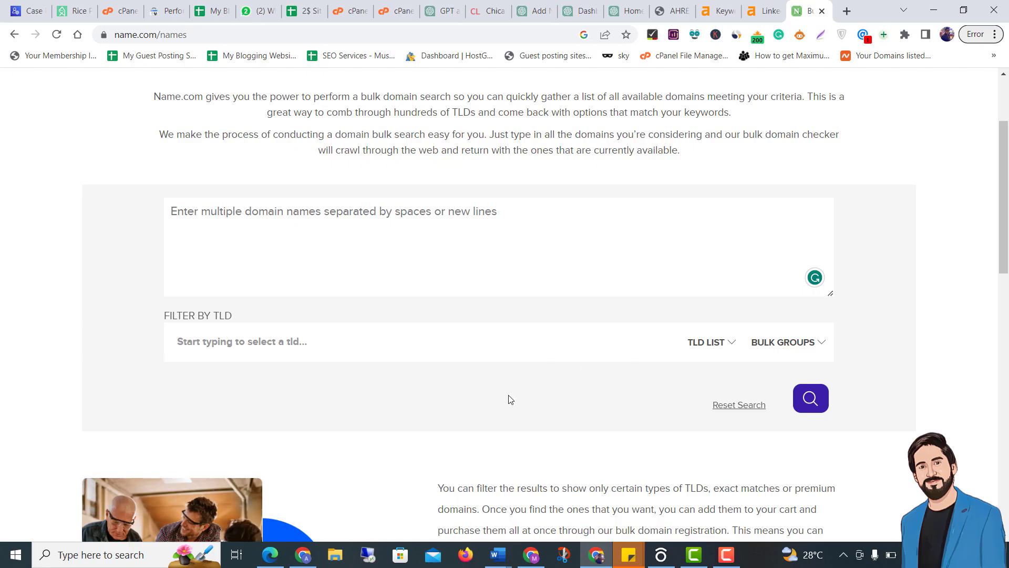
{"action": "scroll", "coordinate": [638, 202], "scroll_direction": "up", "scroll_amount": 2}
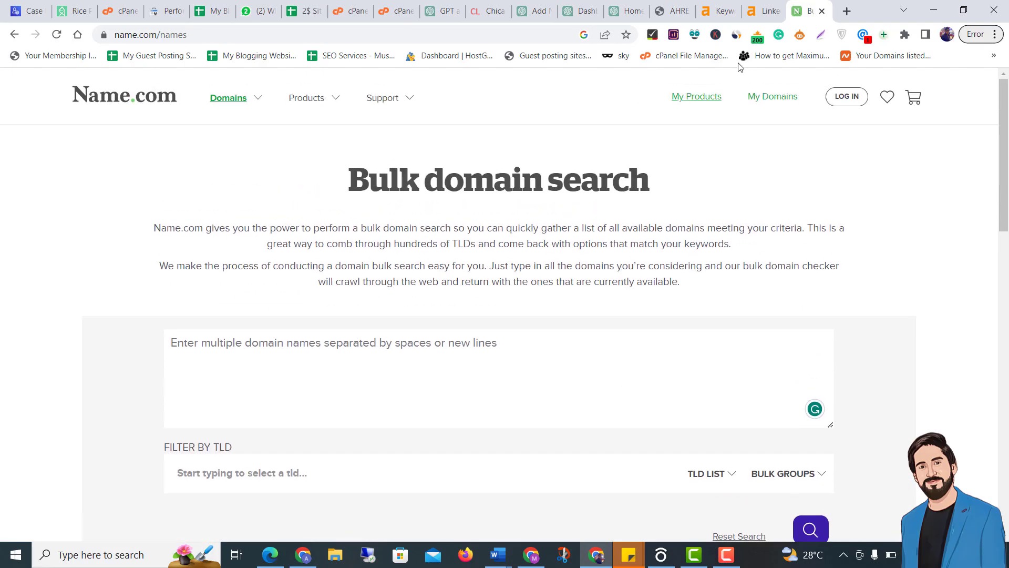
Step: View the guest posting videos on the YouTube channel and return to the Ahrefs linked domains report
{"action": "left_click", "coordinate": [532, 555]}
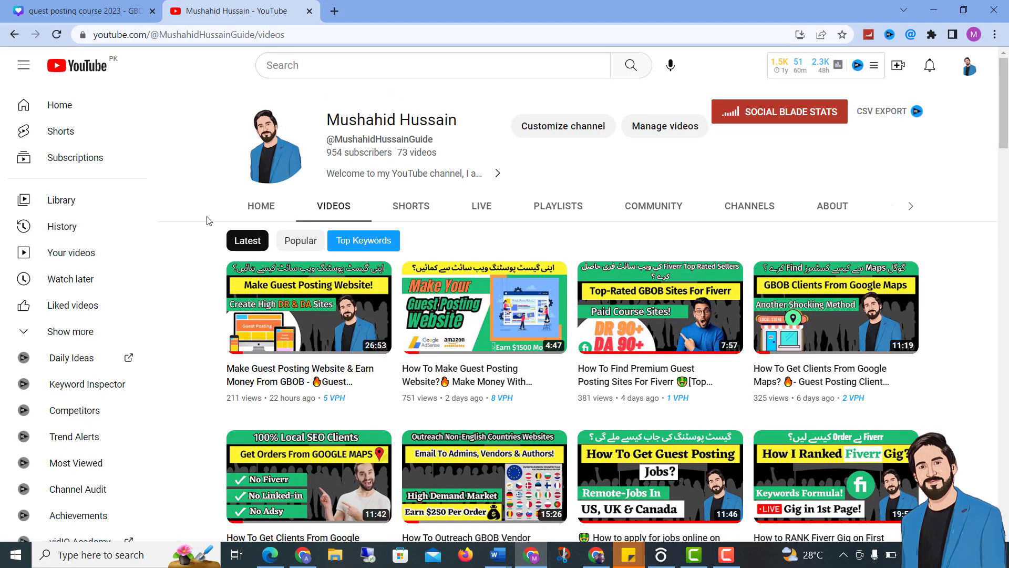
{"action": "mouse_move", "coordinate": [277, 346]}
{"action": "left_click", "coordinate": [598, 556]}
{"action": "key", "text": "ctrl+shift+Tab"}
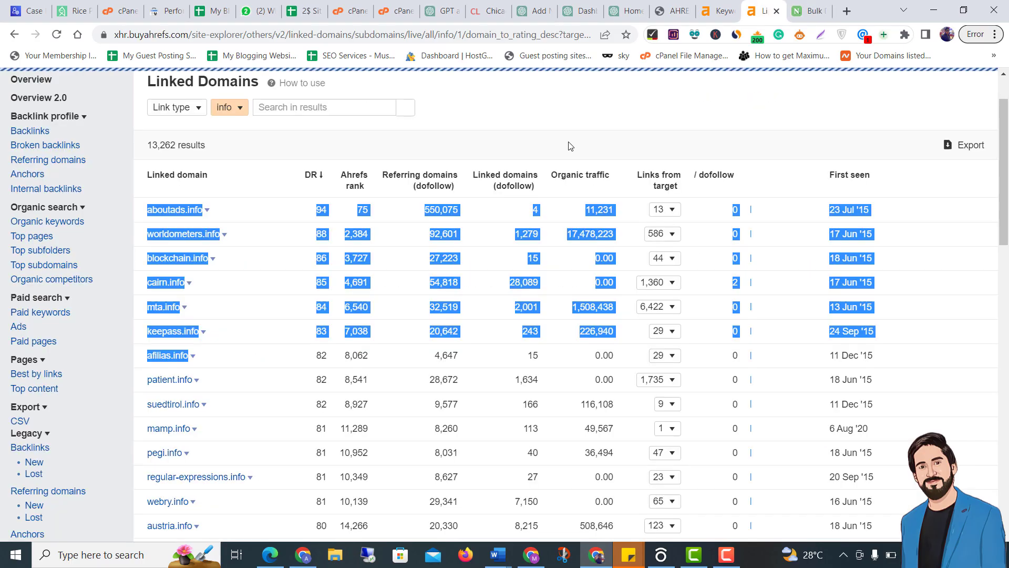
Step: Return to the Name.com bulk domain search page and review its heading and search form
{"action": "left_click", "coordinate": [809, 11]}
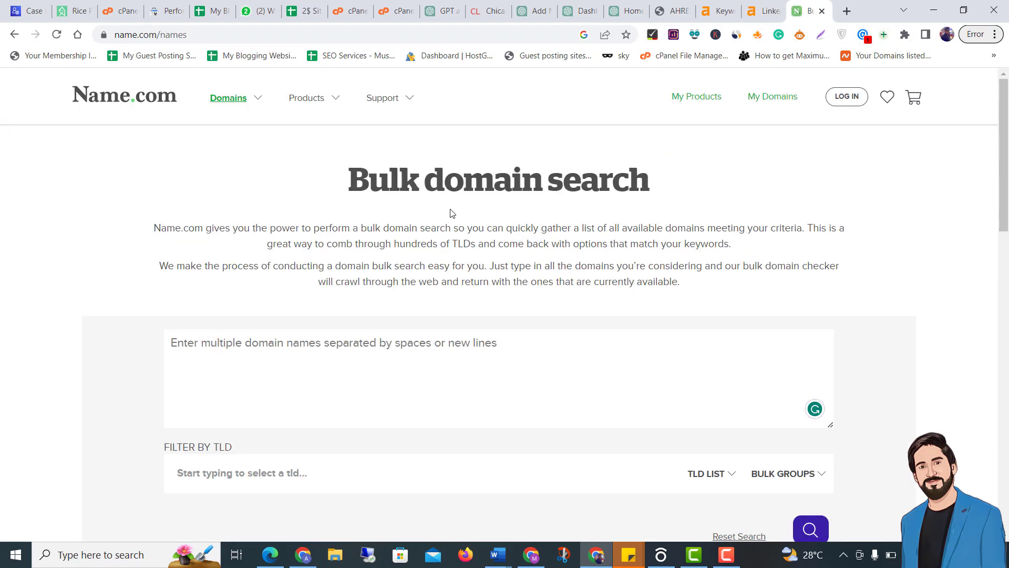
{"action": "left_click_drag", "start_coordinate": [284, 184], "coordinate": [729, 194]}
{"action": "scroll", "coordinate": [478, 295], "scroll_direction": "down", "scroll_amount": 1}
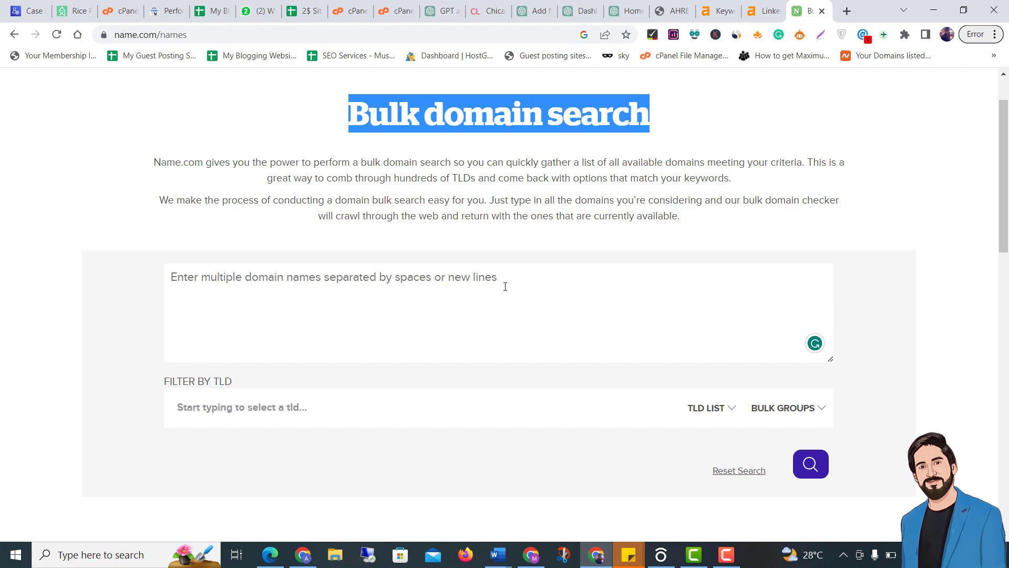
{"action": "scroll", "coordinate": [558, 212], "scroll_direction": "down", "scroll_amount": 2}
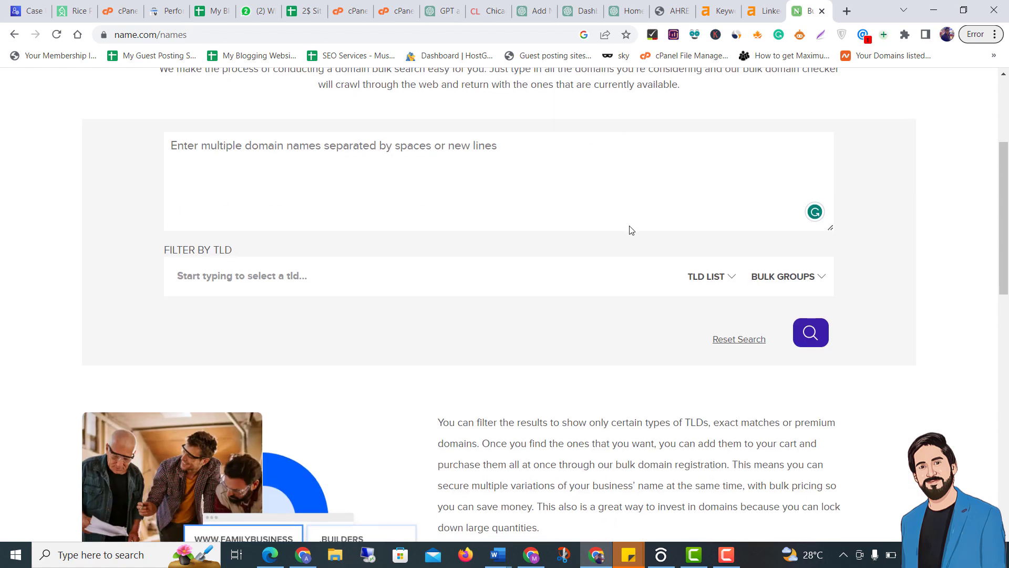
Step: Switch to the Word outline document and add the line "Spam score" below the keyword research topic
{"action": "left_click", "coordinate": [531, 554]}
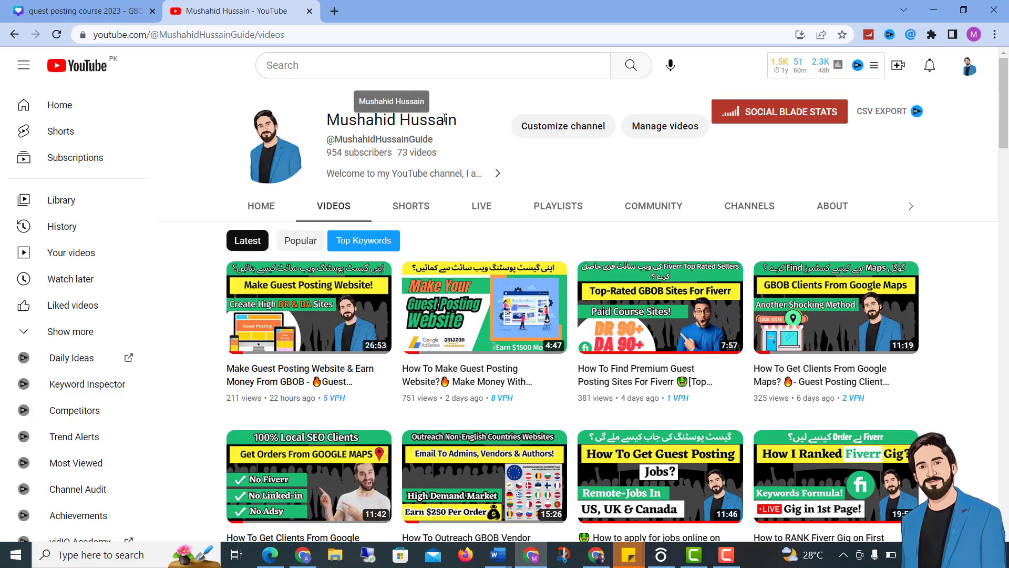
{"action": "mouse_move", "coordinate": [498, 555]}
{"action": "left_click", "coordinate": [452, 494]}
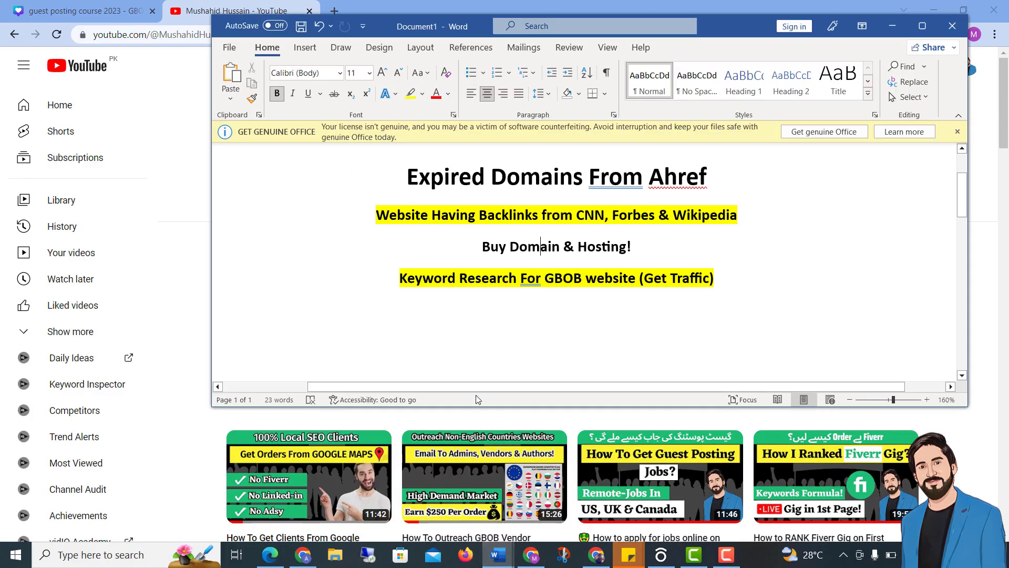
{"action": "key", "text": "Return"}
{"action": "key", "text": "Return"}
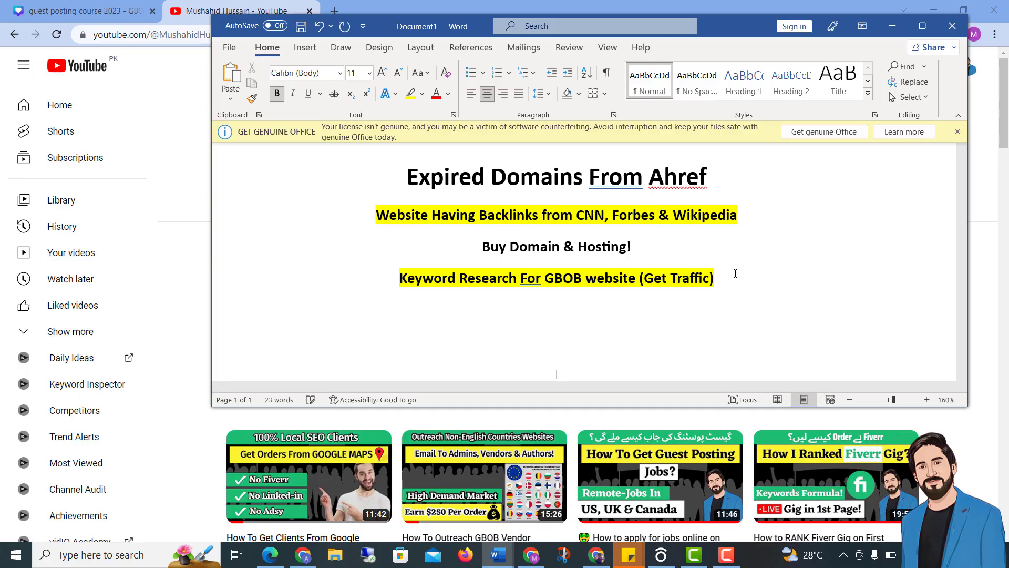
{"action": "type", "text": "Spam score"}
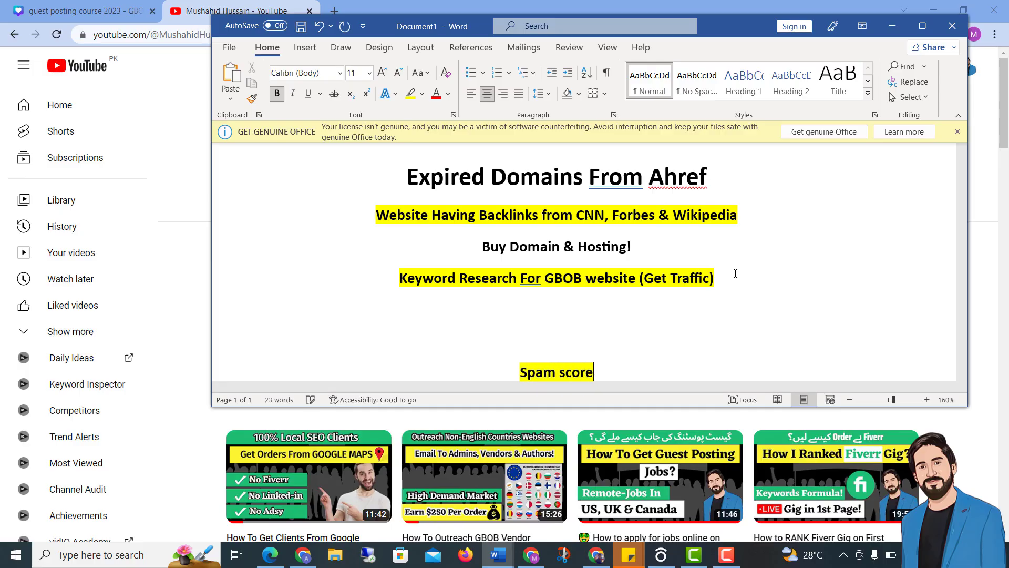
Step: Add the lines "Wayback machine" and "DA ?" below "Spam score" in the outline document
{"action": "key", "text": "Return"}
{"action": "type", "text": "wayback"}
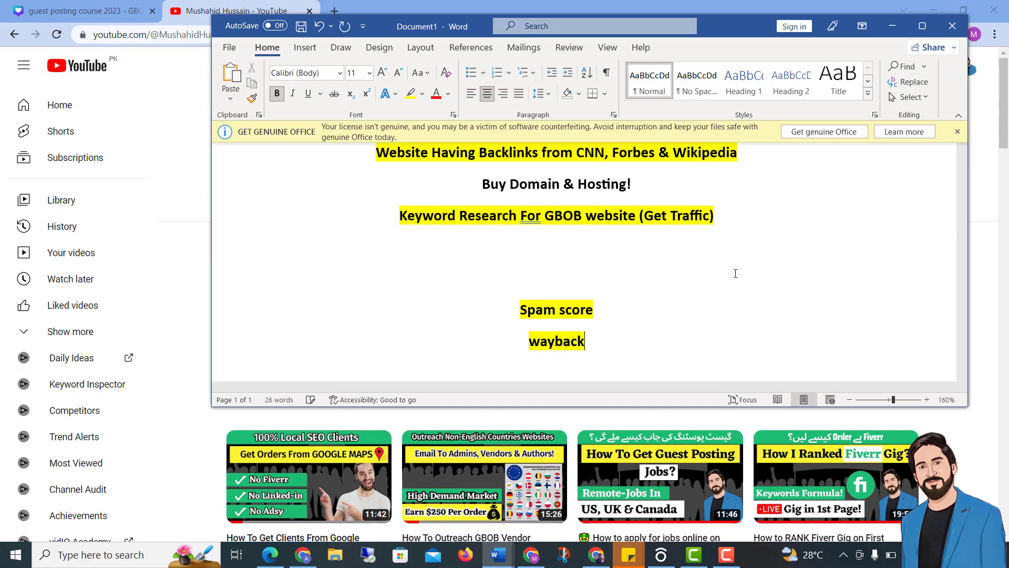
{"action": "type", "text": " machine"}
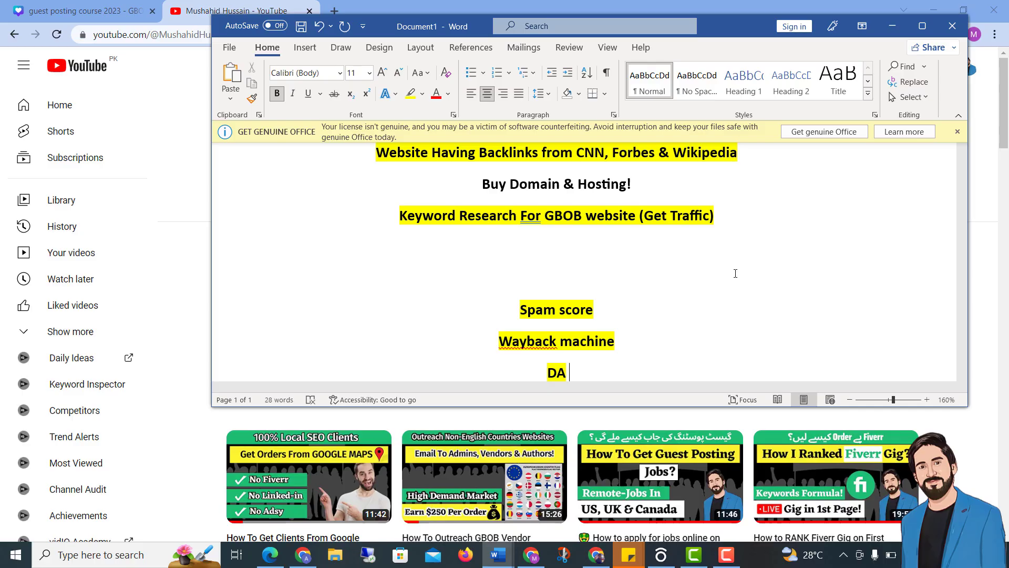
{"action": "type", "text": "?"}
{"action": "key", "text": "Return"}
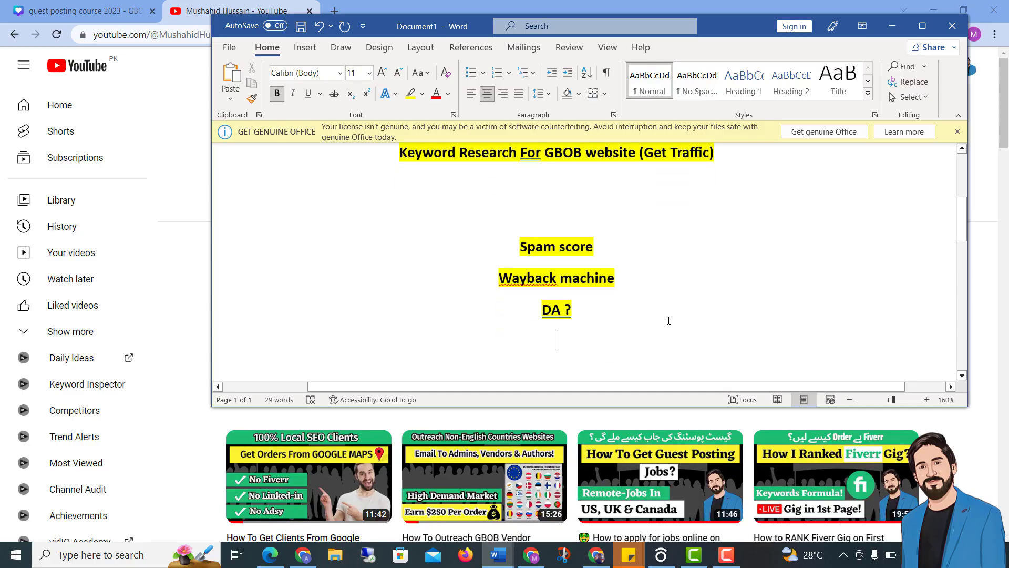
Step: Format the Spam score, Wayback machine and DA lines as a left-aligned bulleted list, and end the list after the last item
{"action": "left_click_drag", "start_coordinate": [669, 321], "coordinate": [480, 225]}
{"action": "left_click", "coordinate": [471, 72]}
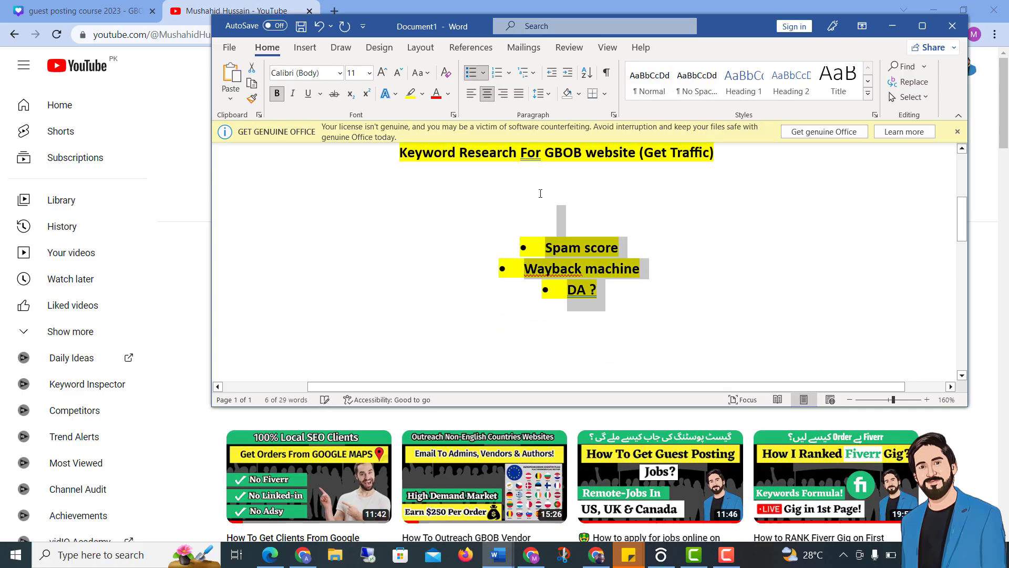
{"action": "key", "text": "ctrl+l"}
{"action": "left_click", "coordinate": [378, 302]}
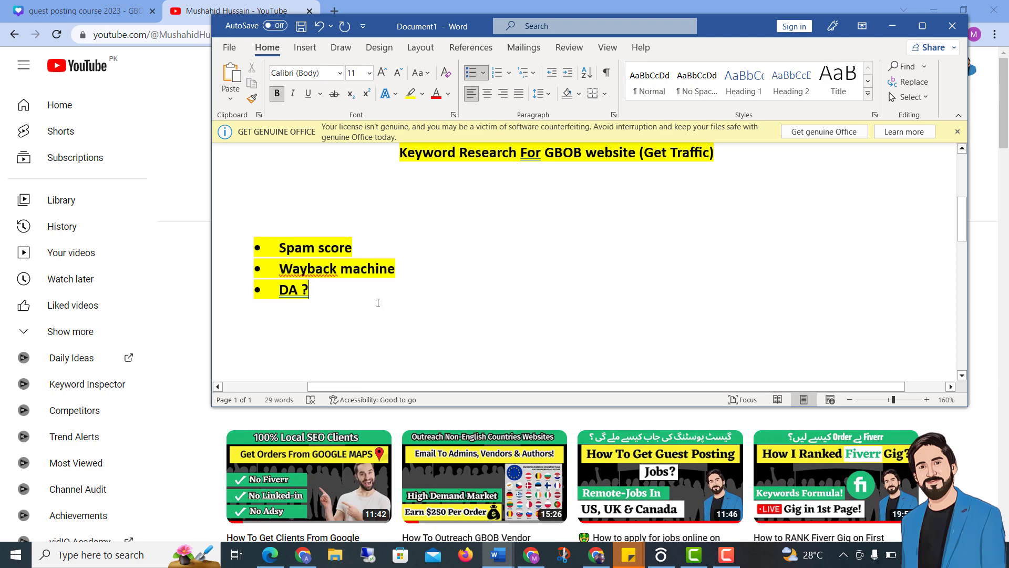
{"action": "key", "text": "Return"}
{"action": "key", "text": "Return"}
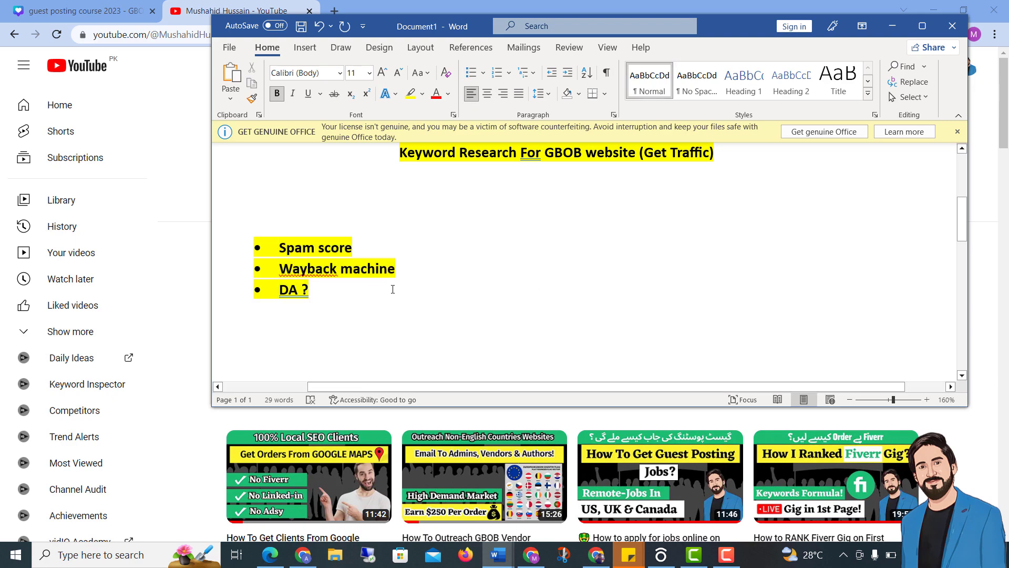
Step: Review the outline's "Buy Domain & Hosting!" topic and look through the older guest posting videos on the YouTube channel
{"action": "scroll", "coordinate": [356, 289], "scroll_direction": "up", "scroll_amount": 5}
{"action": "scroll", "coordinate": [375, 309], "scroll_direction": "down", "scroll_amount": 5}
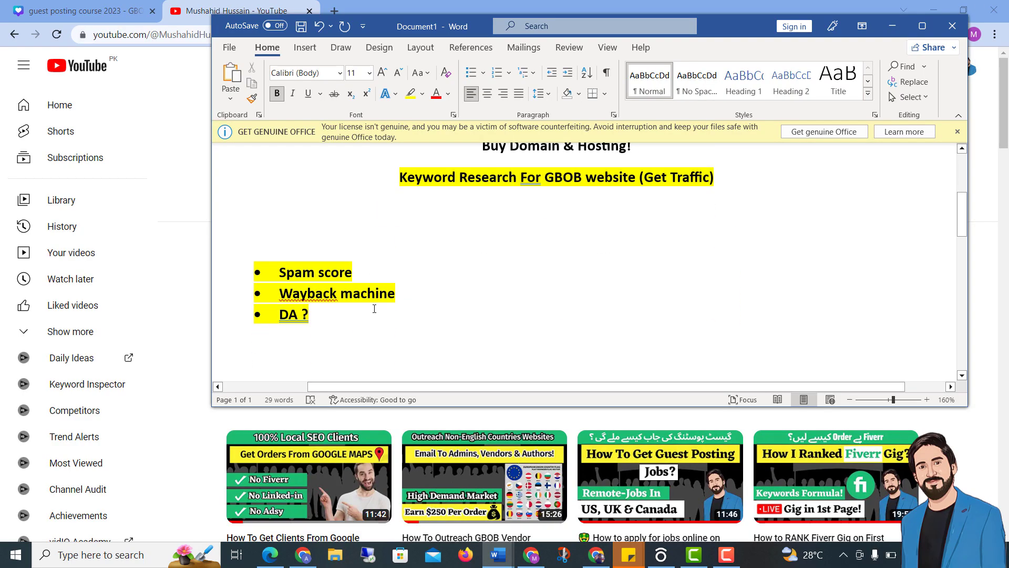
{"action": "scroll", "coordinate": [383, 301], "scroll_direction": "up", "scroll_amount": 3}
{"action": "left_click_drag", "start_coordinate": [481, 297], "coordinate": [725, 292]}
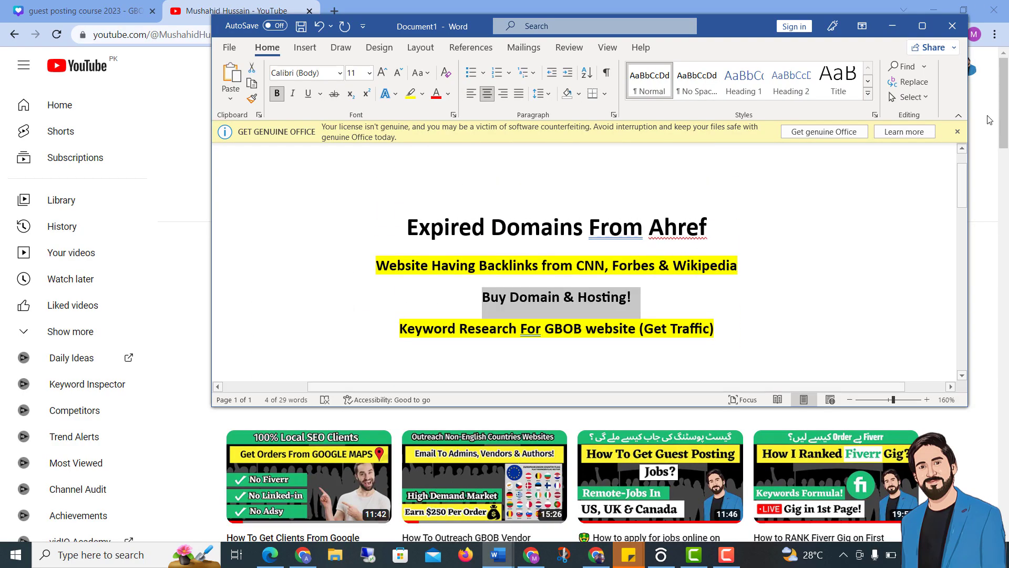
{"action": "left_click", "coordinate": [657, 8]}
{"action": "scroll", "coordinate": [426, 284], "scroll_direction": "down", "scroll_amount": 15}
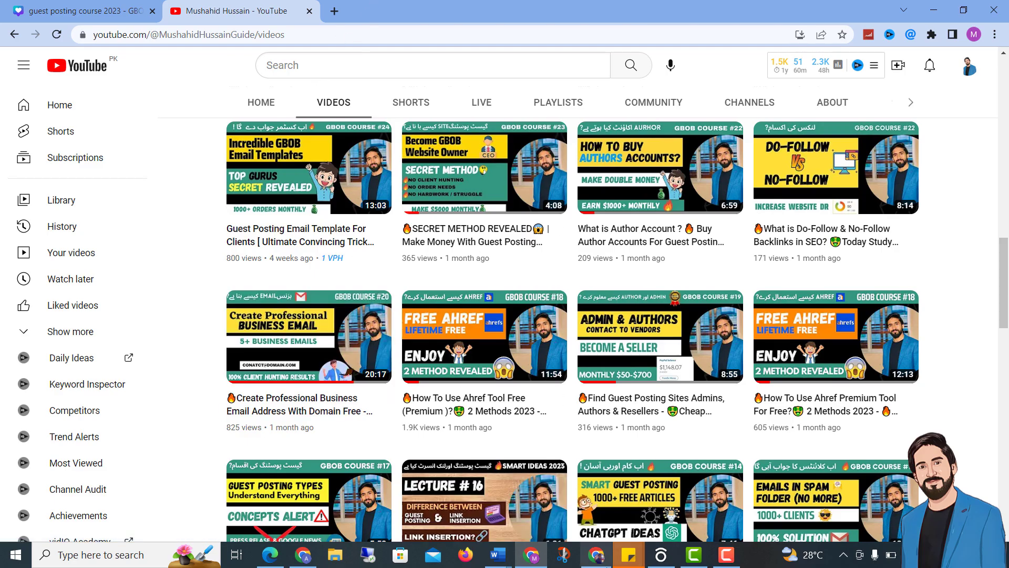
Step: Open namecheap.com in a new tab of the other browser window and search for the domain guestposting2023.com
{"action": "left_click", "coordinate": [596, 554]}
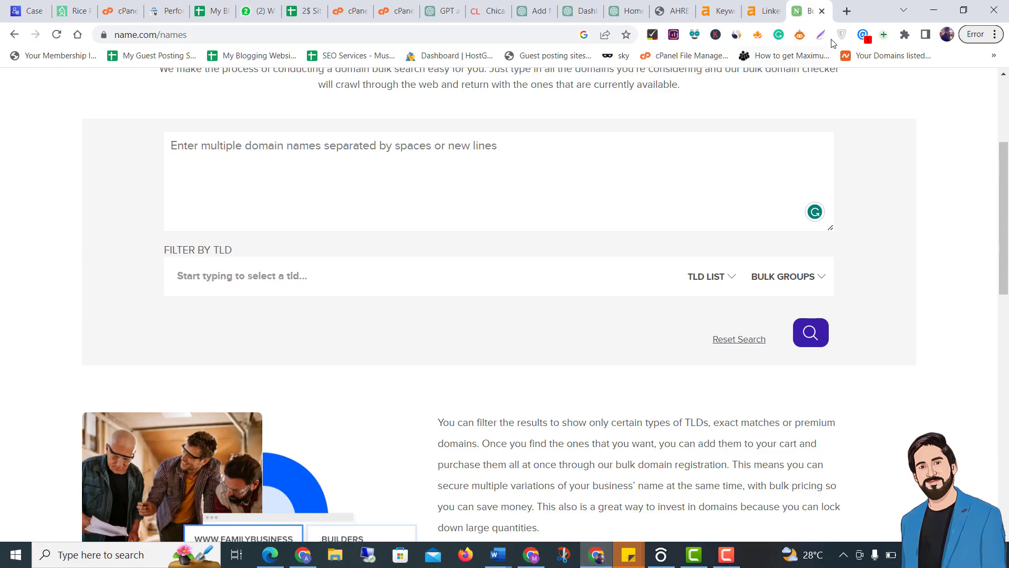
{"action": "left_click", "coordinate": [847, 12]}
{"action": "type", "text": "namecheap.com"}
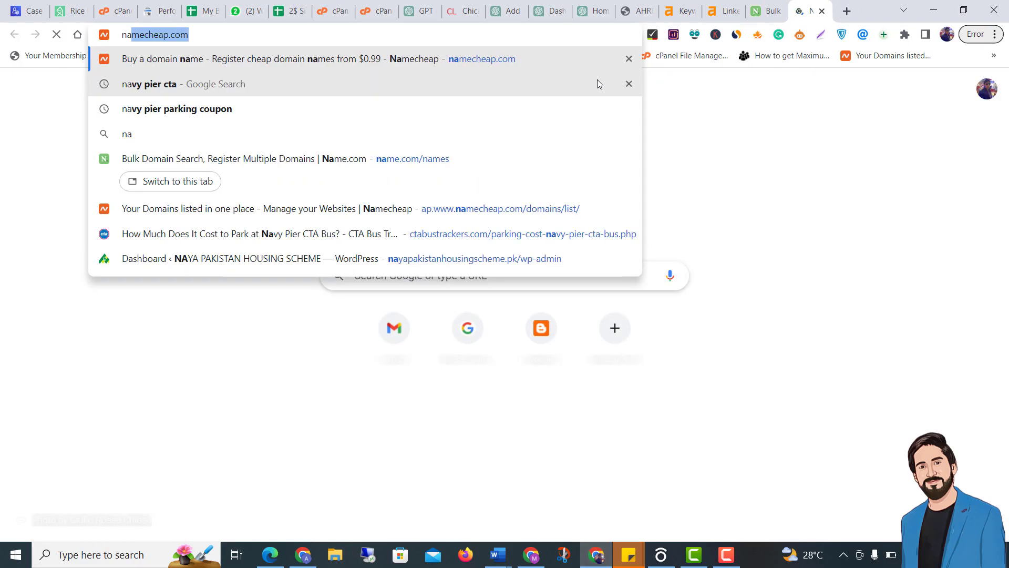
{"action": "key", "text": "Return"}
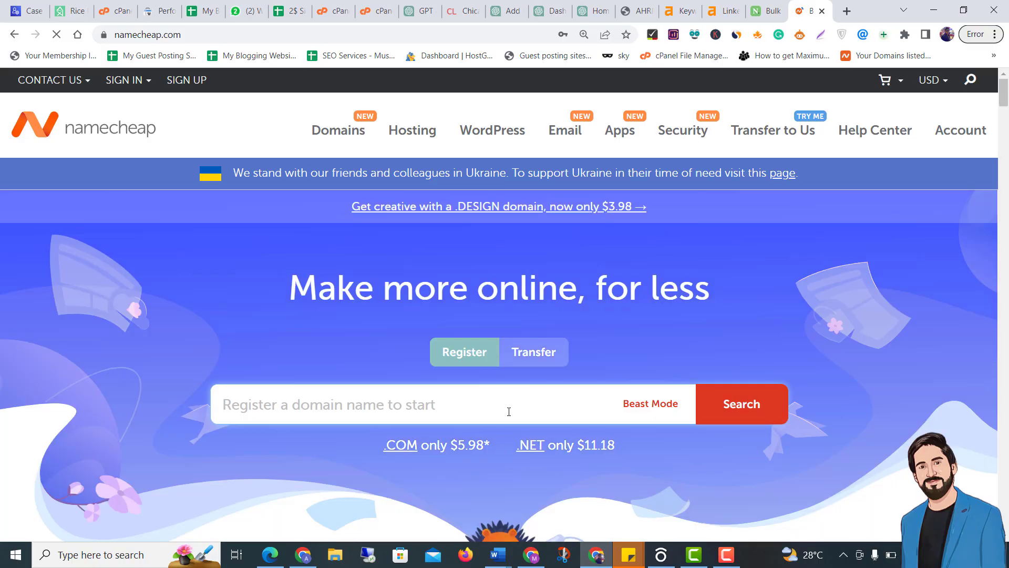
{"action": "type", "text": "guestposting2023.com"}
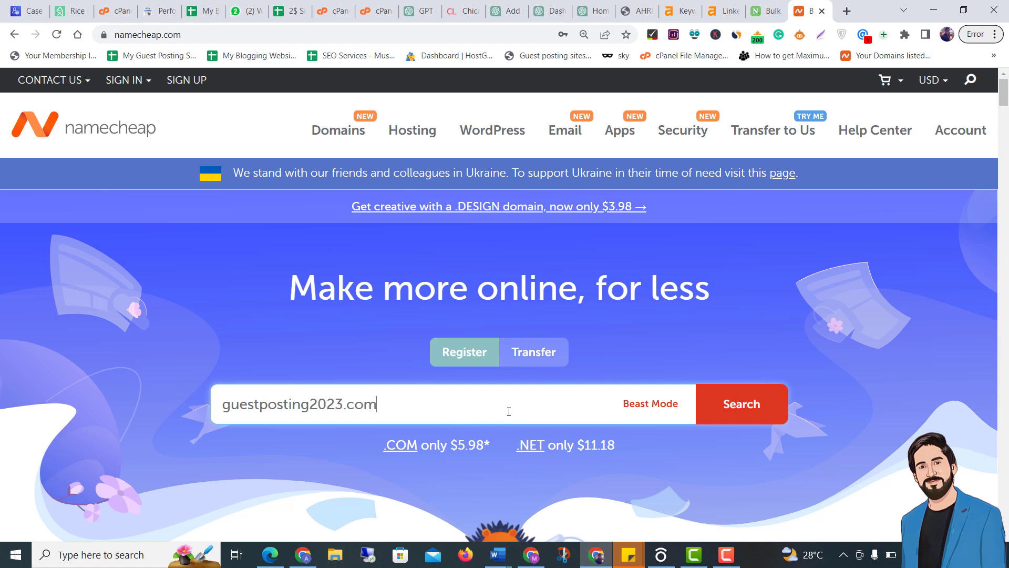
{"action": "key", "text": "Return"}
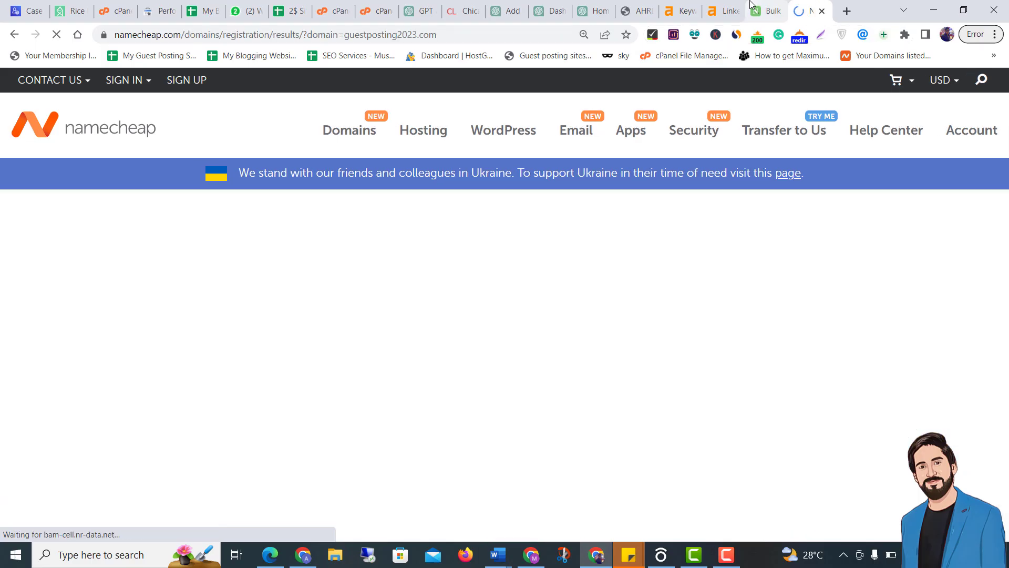
{"action": "left_click", "coordinate": [731, 11]}
{"action": "left_click", "coordinate": [812, 11]}
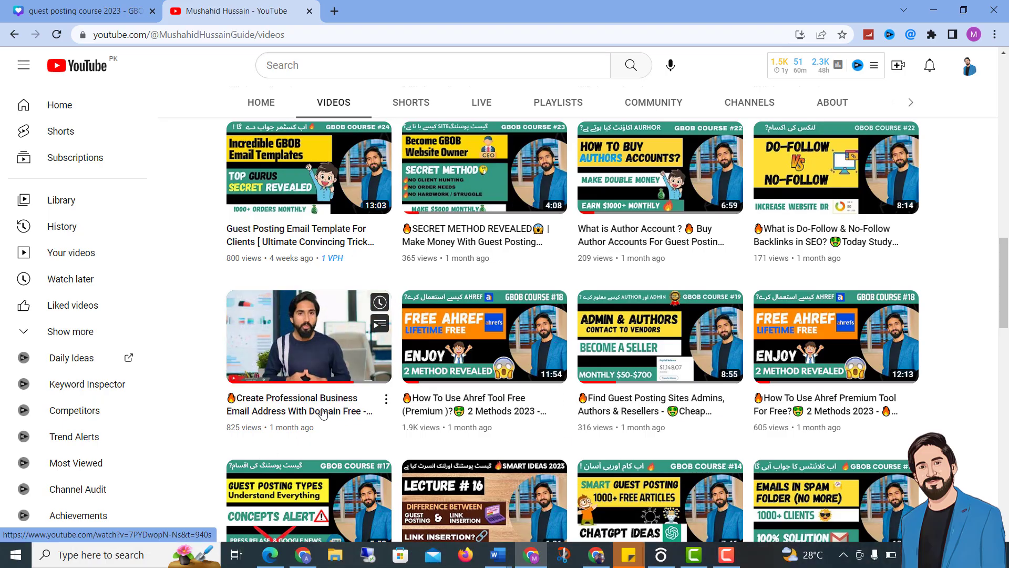
Step: Return to the Word outline and review its topics from the expired domains title down to keyword research for the GBOB website
{"action": "scroll", "coordinate": [294, 258], "scroll_direction": "up", "scroll_amount": 15}
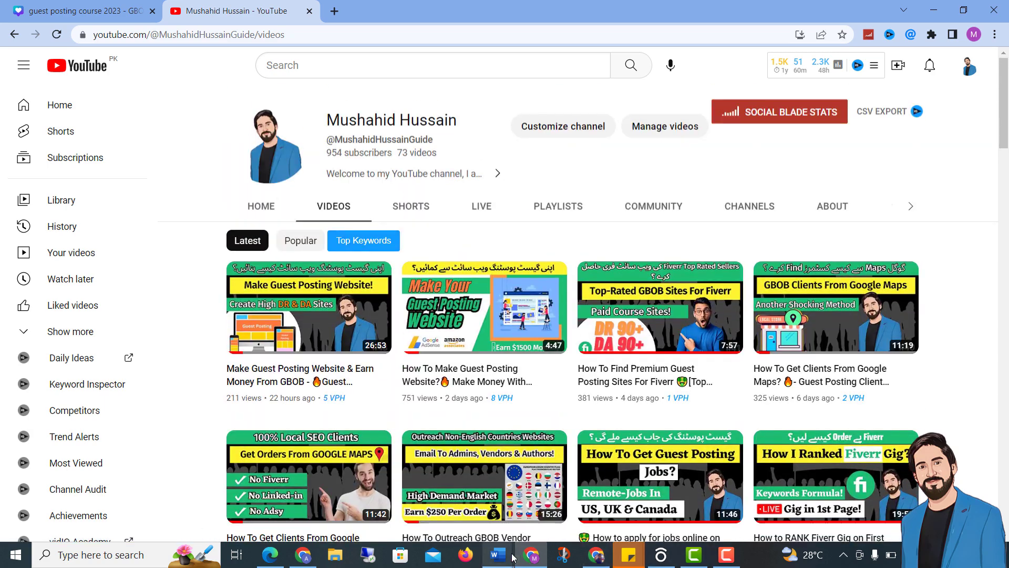
{"action": "mouse_move", "coordinate": [498, 554]}
{"action": "left_click", "coordinate": [446, 502]}
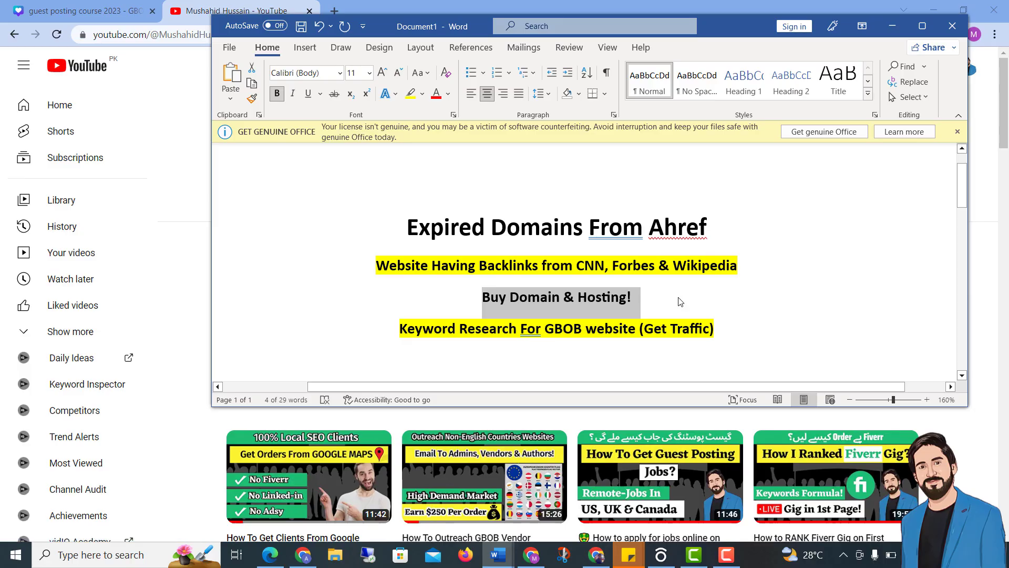
{"action": "left_click", "coordinate": [633, 297]}
{"action": "left_click_drag", "start_coordinate": [634, 297], "coordinate": [301, 211]}
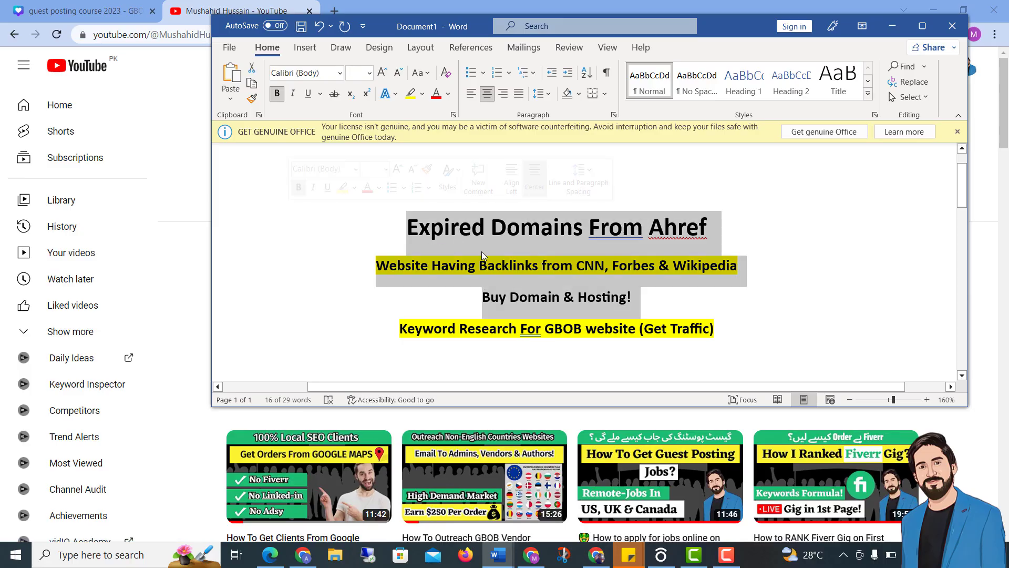
{"action": "left_click", "coordinate": [595, 276]}
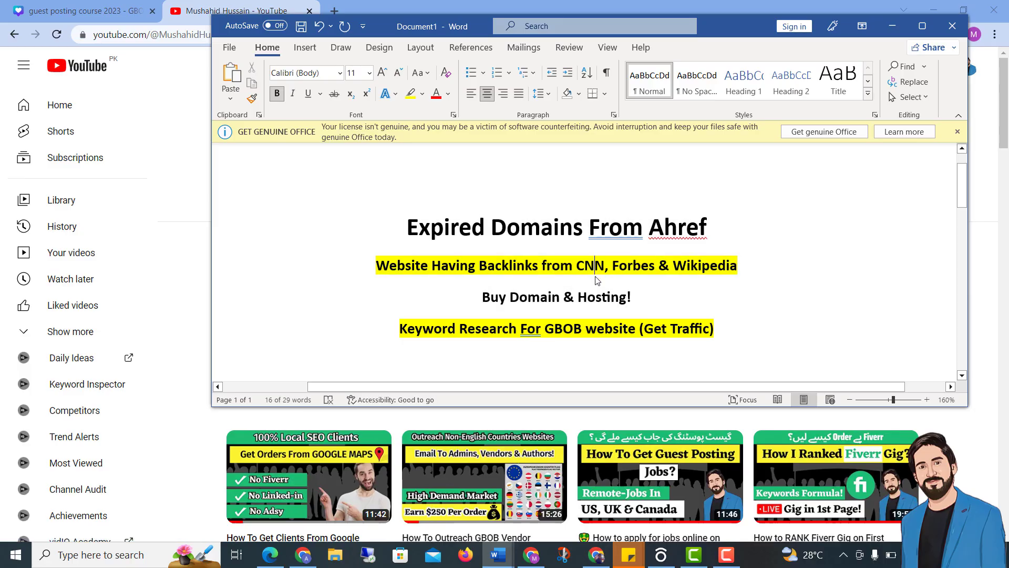
{"action": "scroll", "coordinate": [683, 305], "scroll_direction": "down", "scroll_amount": 1}
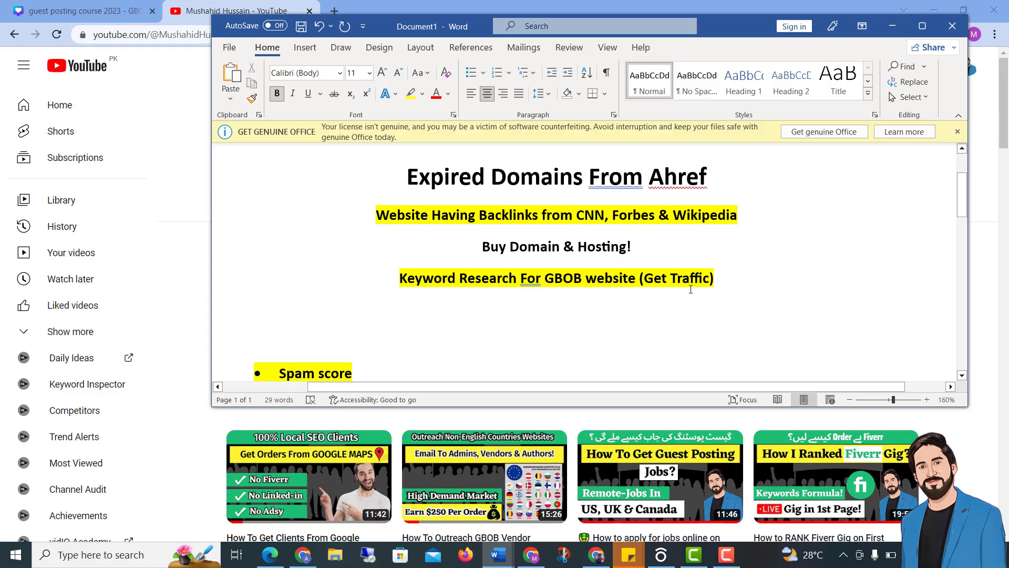
{"action": "left_click_drag", "start_coordinate": [732, 279], "coordinate": [397, 278]}
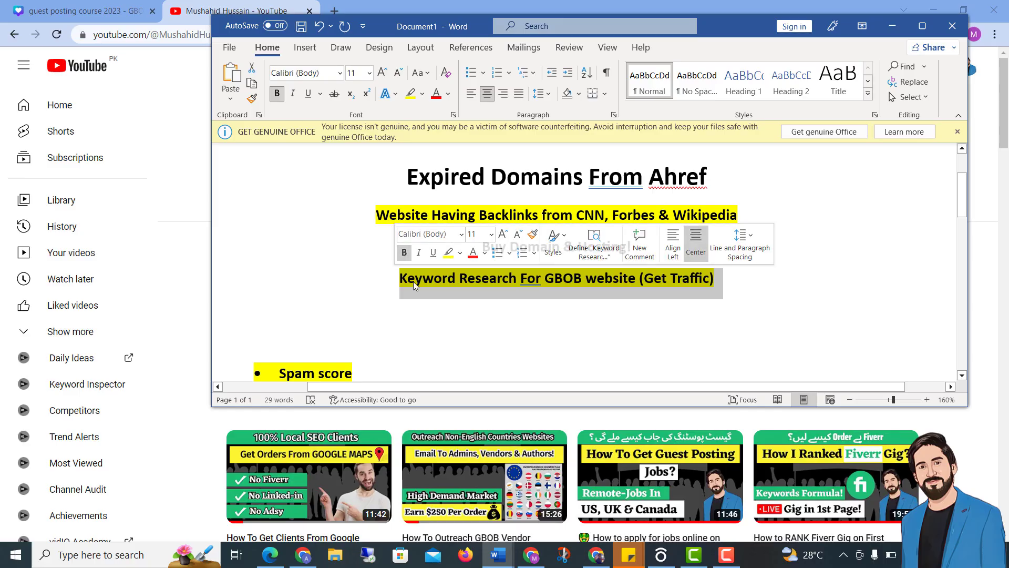
{"action": "left_click", "coordinate": [498, 555]}
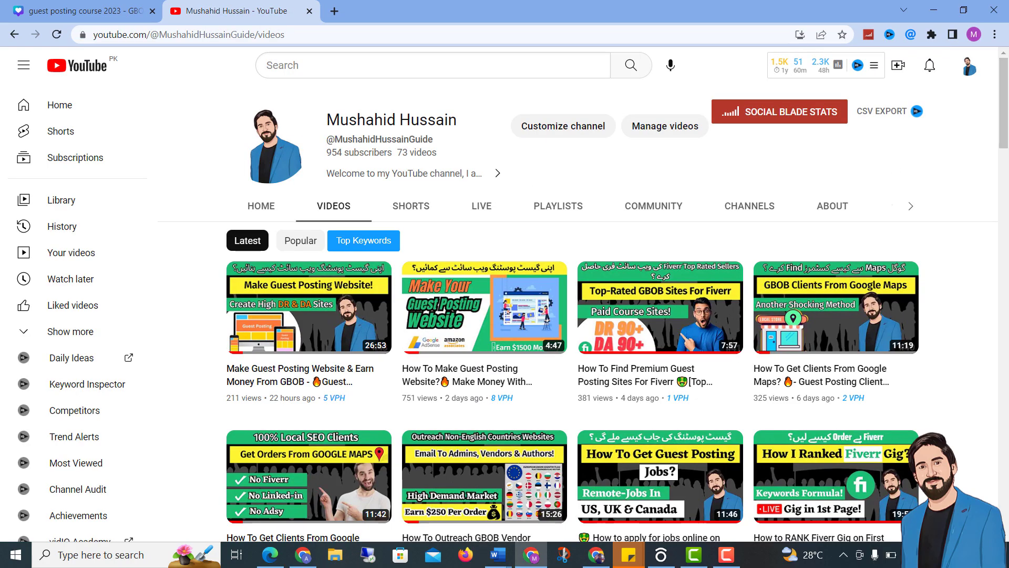
Step: Switch to Ahrefs Keywords Explorer and search Google keywords for "how to healthy" in the United States
{"action": "left_click", "coordinate": [596, 555]}
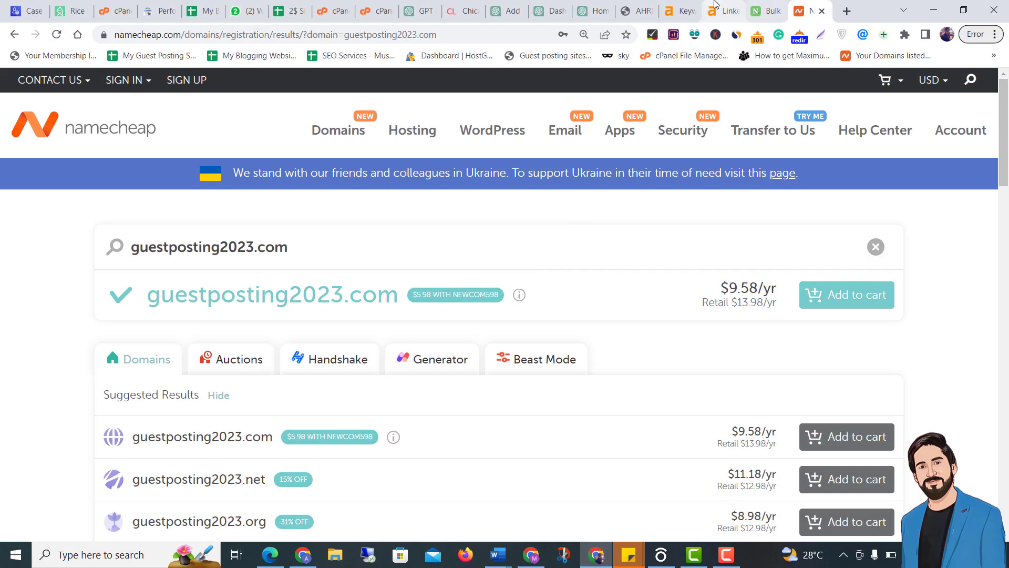
{"action": "left_click", "coordinate": [724, 10]}
{"action": "left_click", "coordinate": [683, 6]}
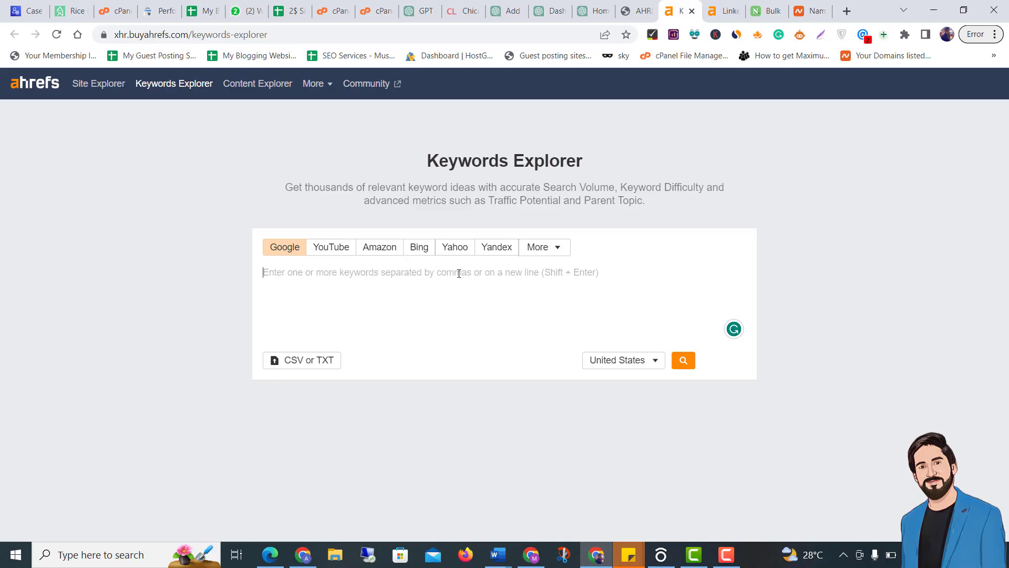
{"action": "type", "text": "health"}
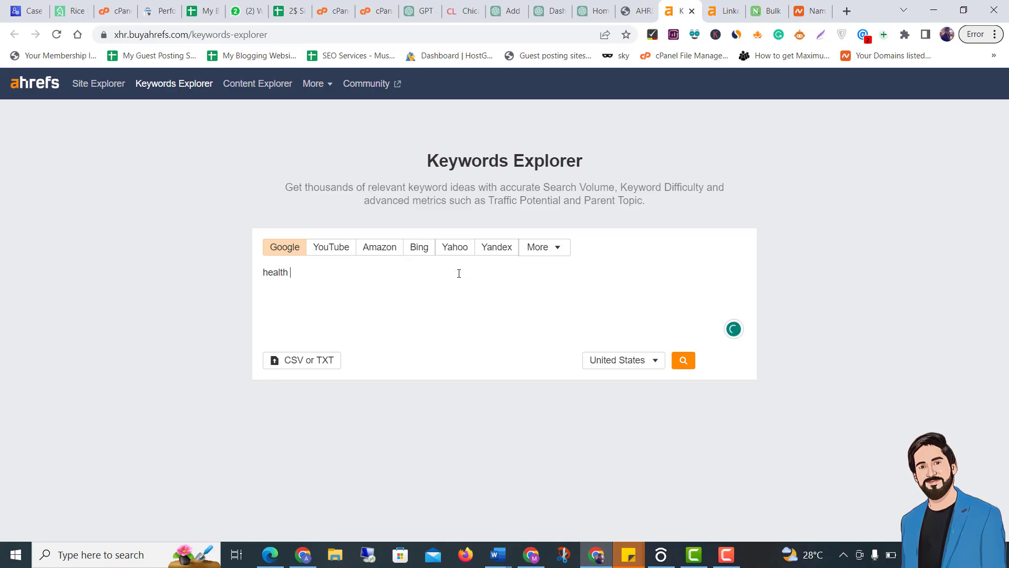
{"action": "key", "text": "ctrl+a"}
{"action": "type", "text": "how"}
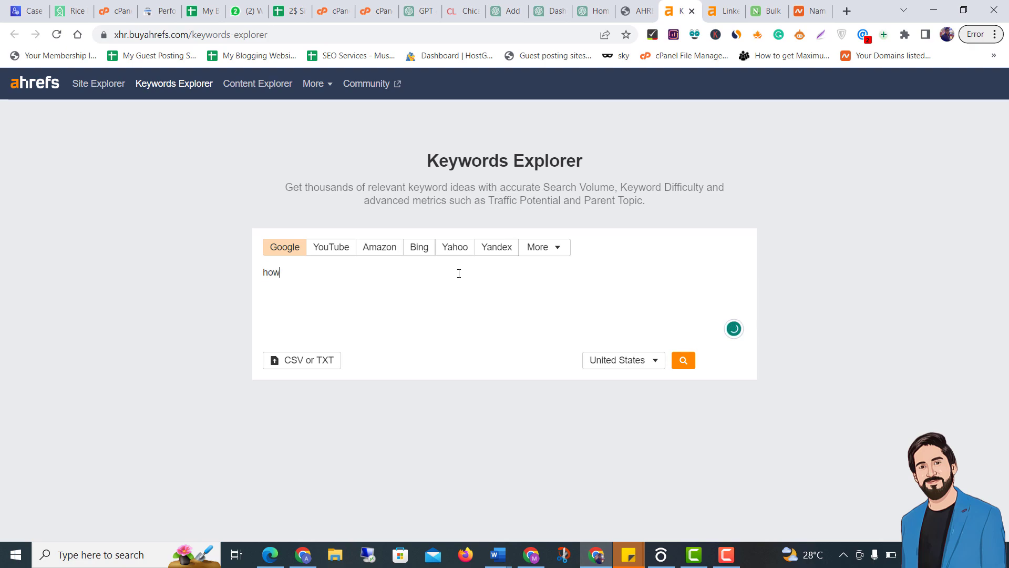
{"action": "type", "text": " to"}
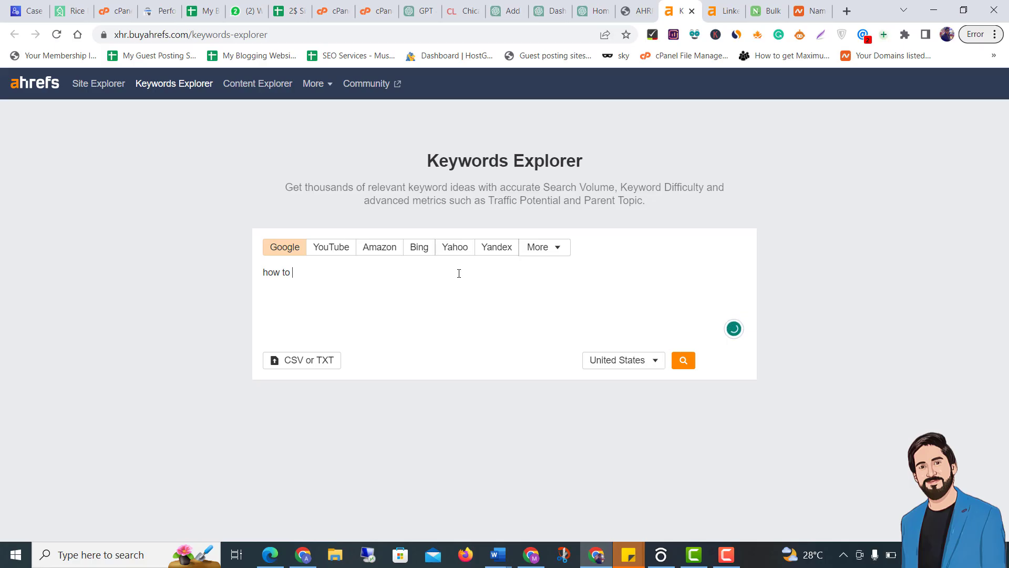
{"action": "type", "text": " healthy"}
{"action": "key", "text": "Return"}
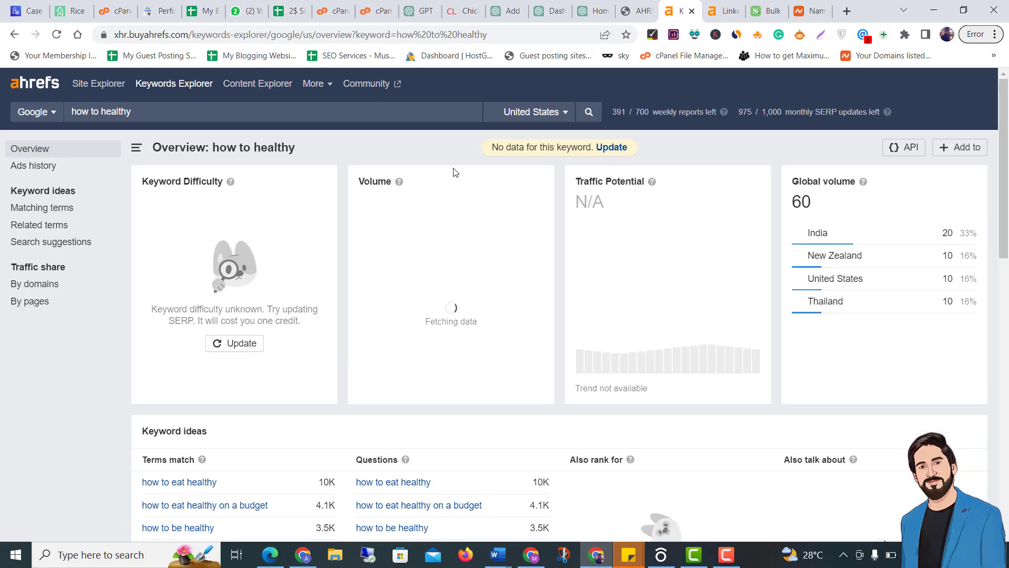
Step: Look over the keyword overview and change the target country to India
{"action": "scroll", "coordinate": [361, 219], "scroll_direction": "down", "scroll_amount": 5}
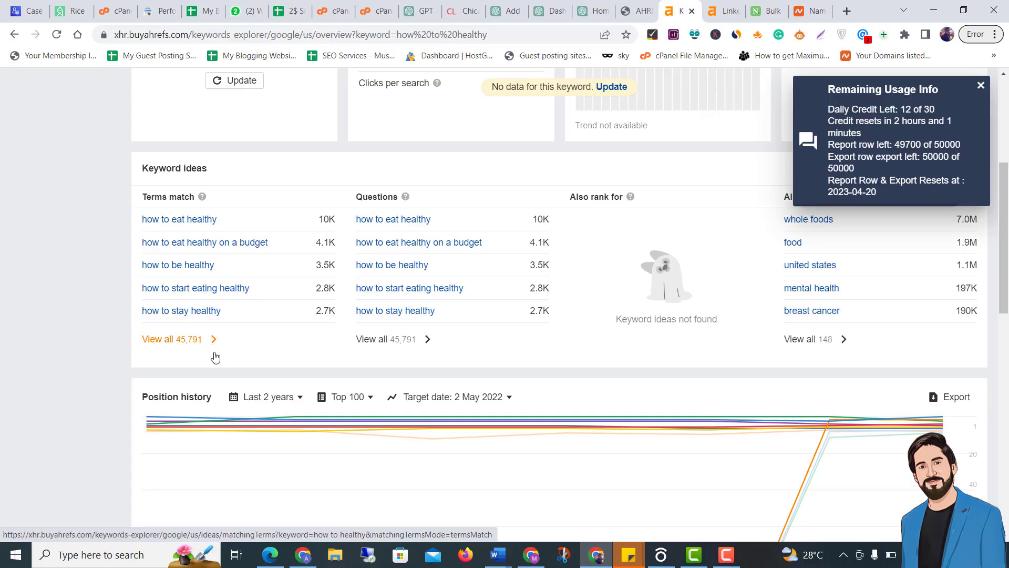
{"action": "scroll", "coordinate": [288, 308], "scroll_direction": "up", "scroll_amount": 5}
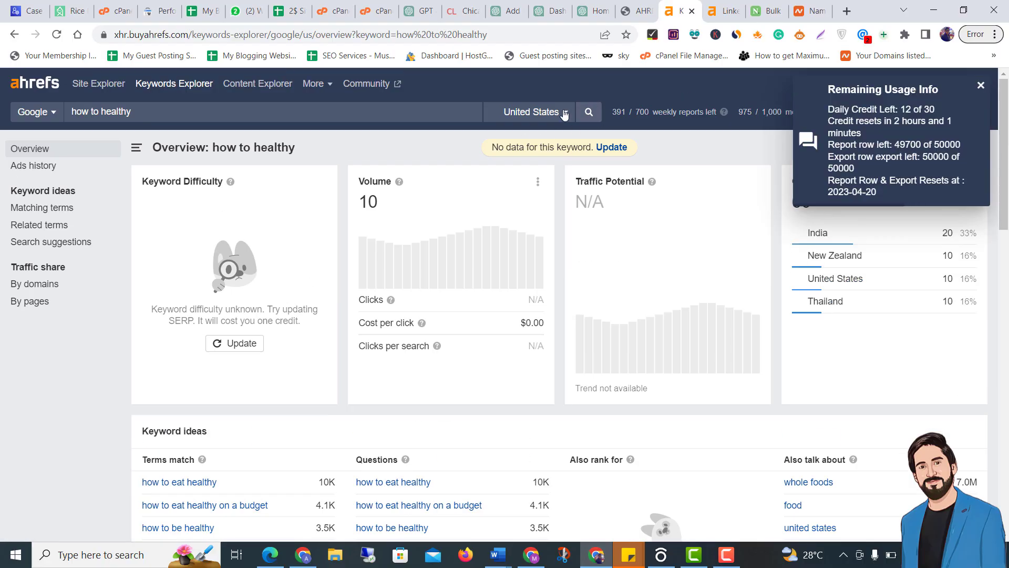
{"action": "left_click", "coordinate": [539, 114]}
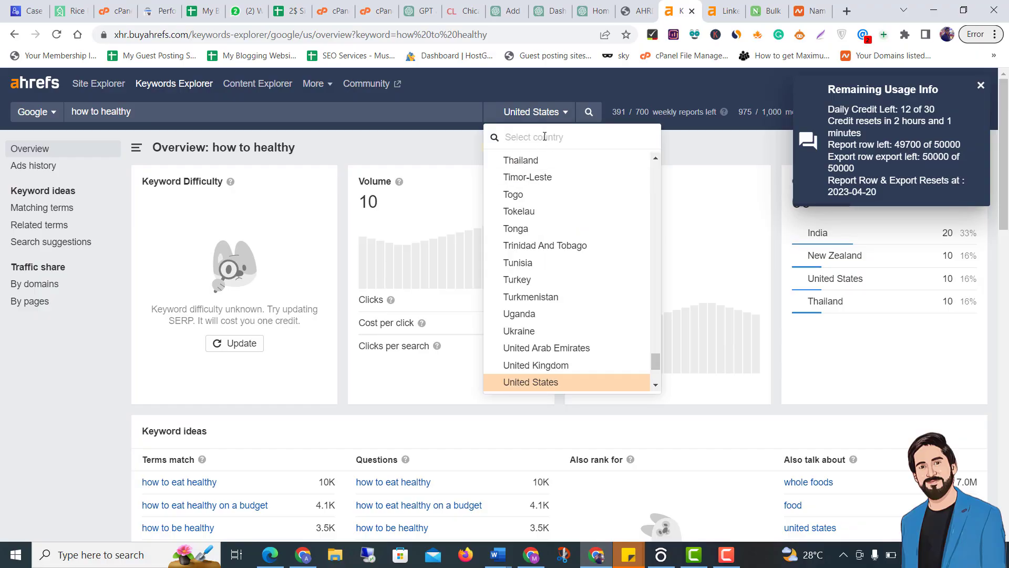
{"action": "type", "text": "in"}
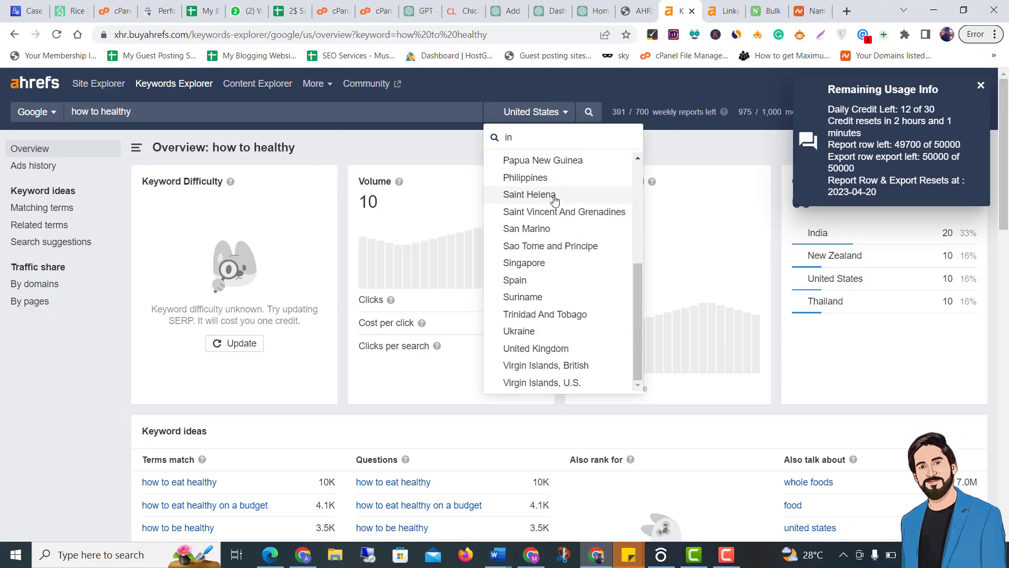
{"action": "type", "text": "di"}
{"action": "left_click", "coordinate": [513, 160]}
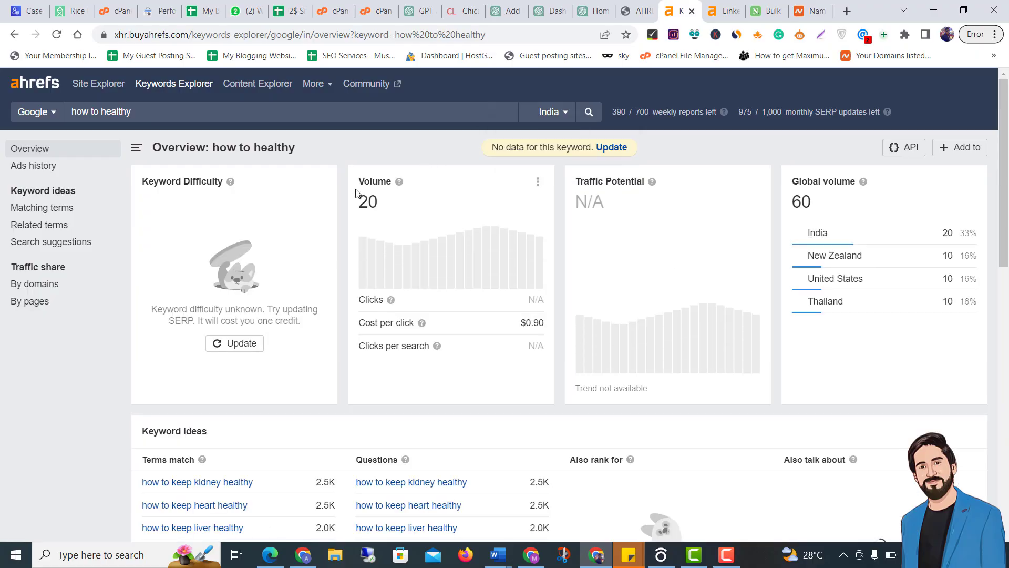
Step: Open the full list of matching terms for "how to healthy" from the keyword ideas
{"action": "scroll", "coordinate": [355, 210], "scroll_direction": "down", "scroll_amount": 1}
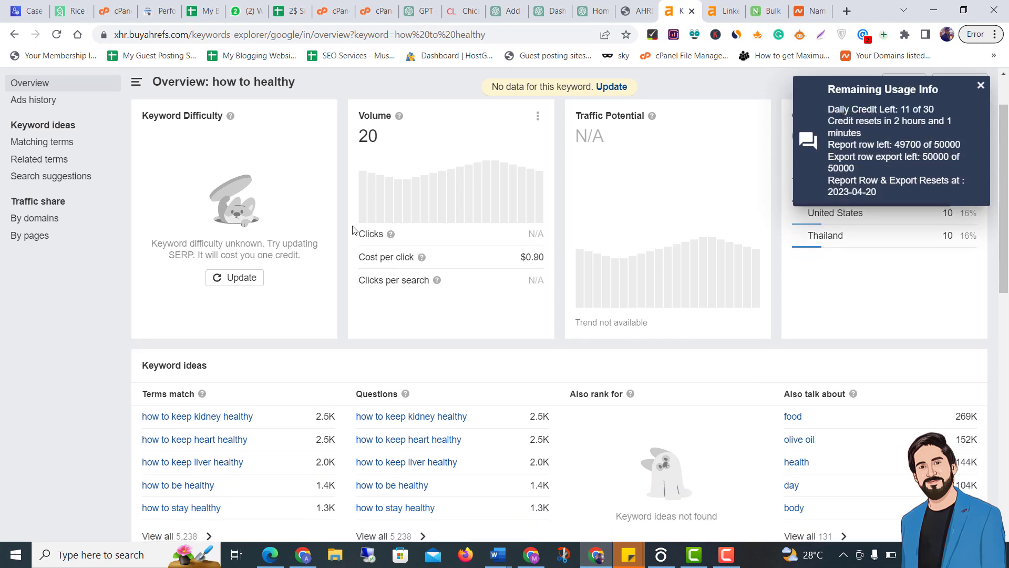
{"action": "scroll", "coordinate": [354, 232], "scroll_direction": "down", "scroll_amount": 3}
{"action": "left_click", "coordinate": [189, 340]}
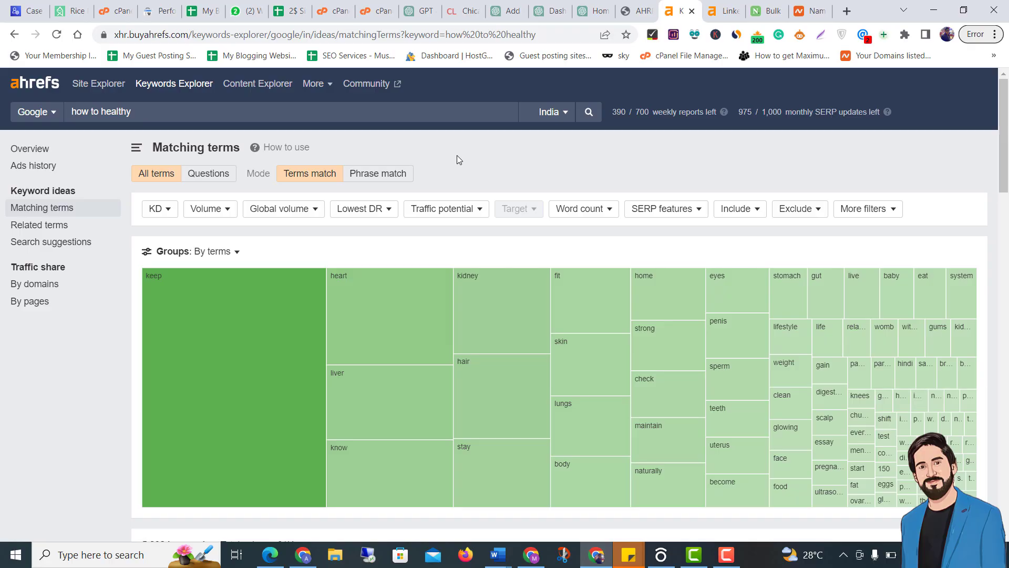
Step: Filter the "how to healthy" matching terms to a maximum keyword difficulty of 5 and show the results
{"action": "scroll", "coordinate": [456, 157], "scroll_direction": "down", "scroll_amount": 9}
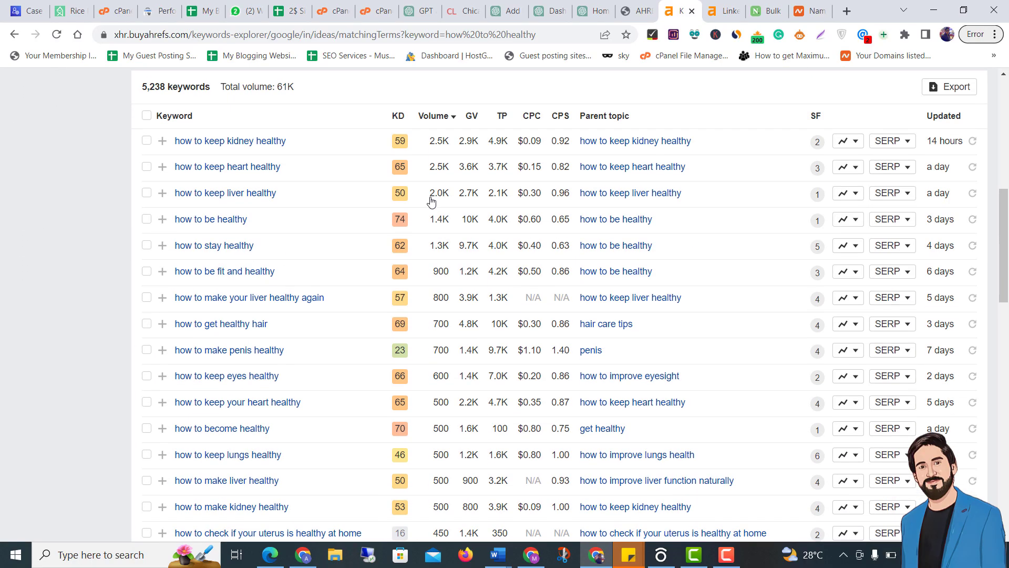
{"action": "scroll", "coordinate": [285, 226], "scroll_direction": "up", "scroll_amount": 9}
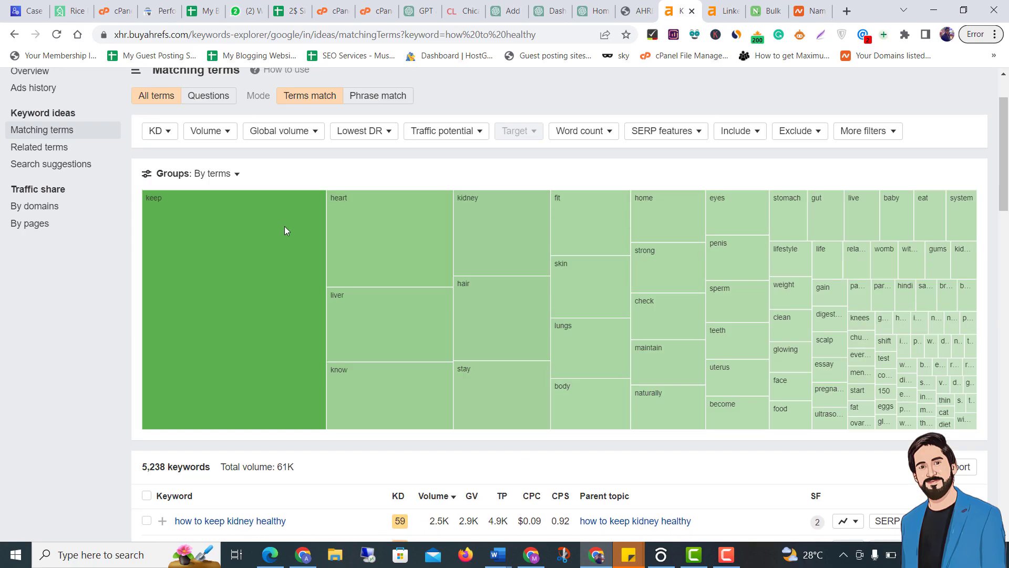
{"action": "left_click", "coordinate": [175, 214]}
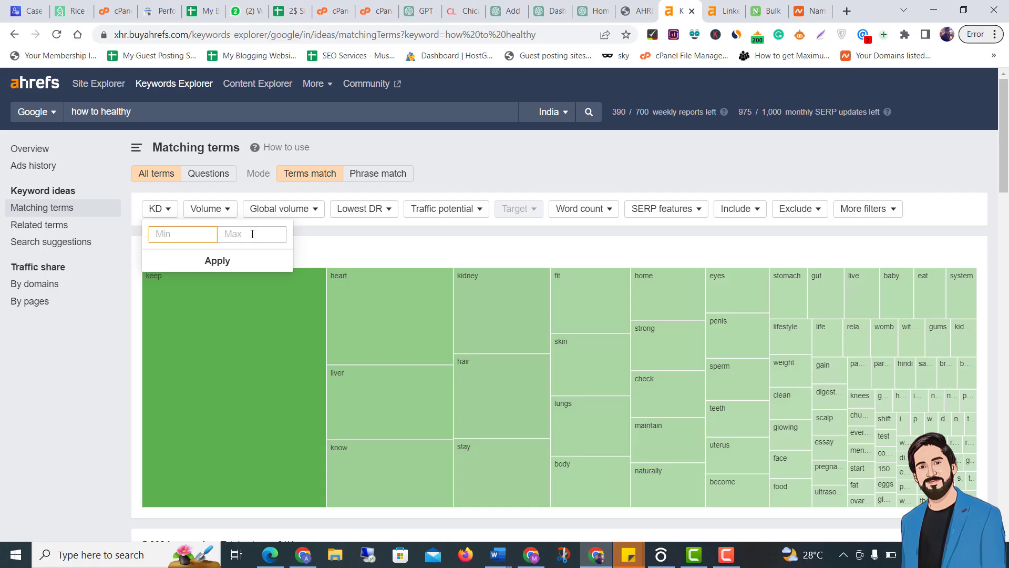
{"action": "left_click", "coordinate": [270, 233]}
{"action": "type", "text": "5"}
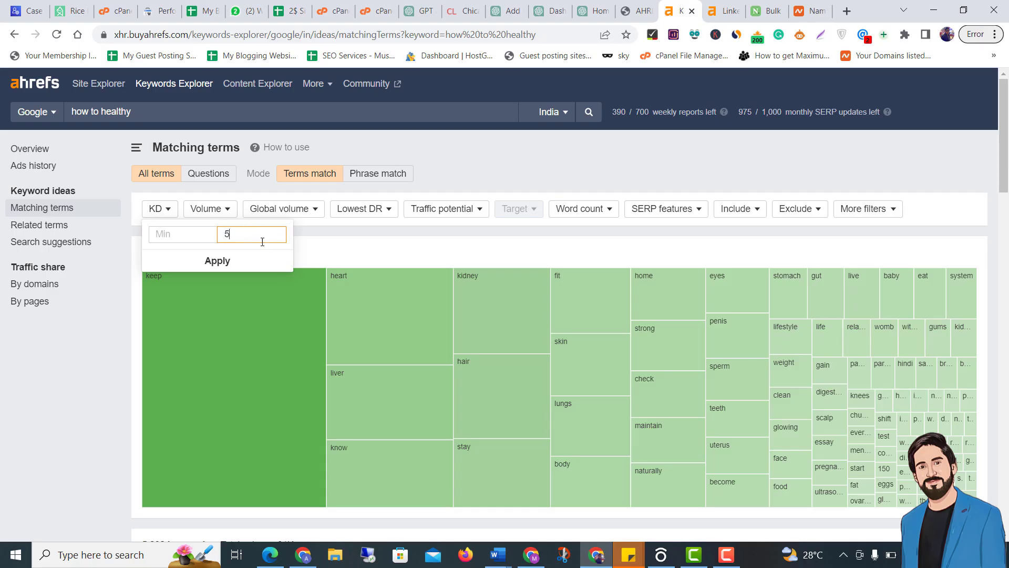
{"action": "left_click", "coordinate": [219, 263]}
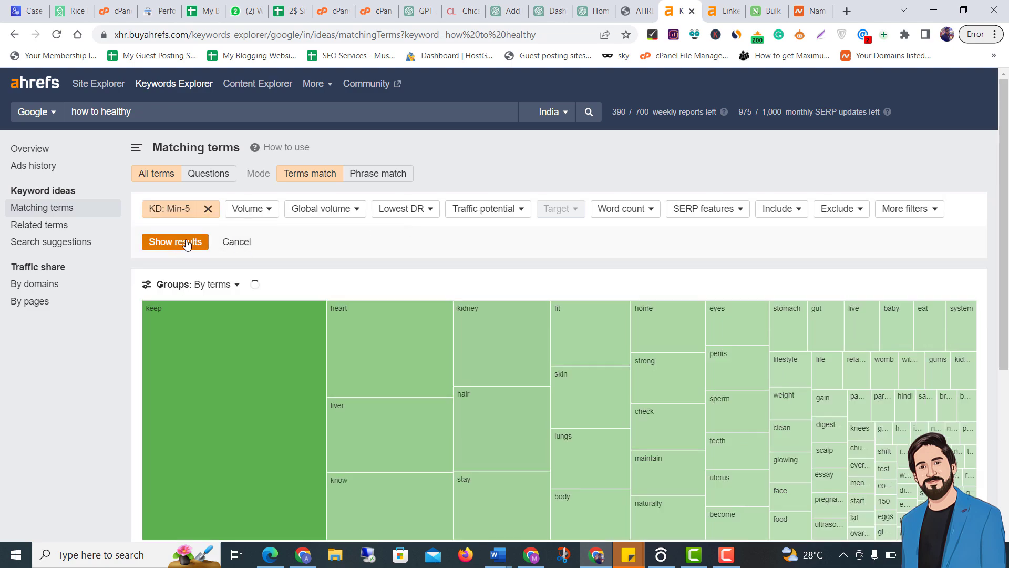
{"action": "left_click", "coordinate": [169, 243]}
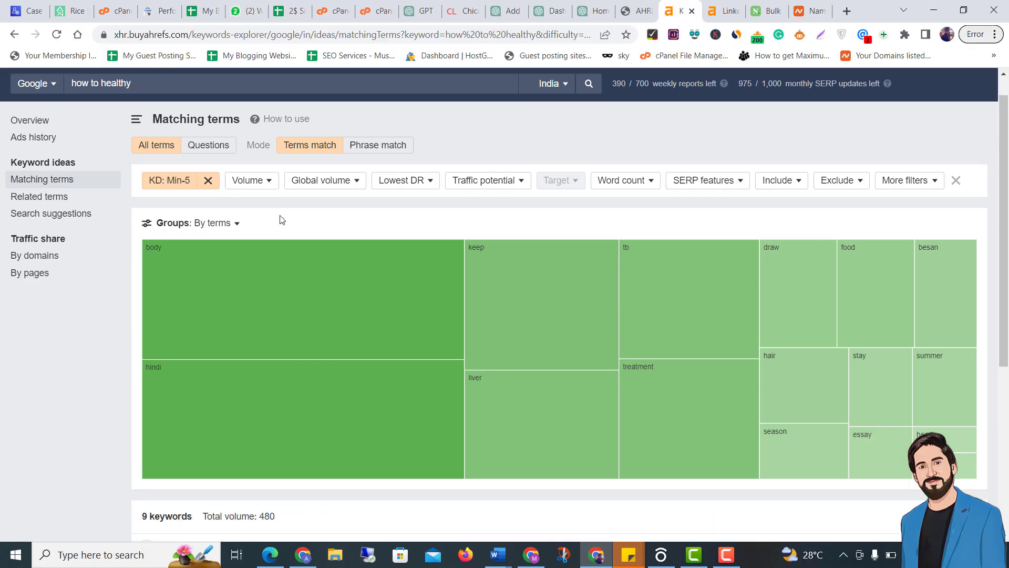
Step: Review the low-difficulty keywords, examining the volume and wording of "how to keep liver healthy during tb treatment"
{"action": "scroll", "coordinate": [282, 220], "scroll_direction": "down", "scroll_amount": 4}
{"action": "scroll", "coordinate": [318, 231], "scroll_direction": "down", "scroll_amount": 2}
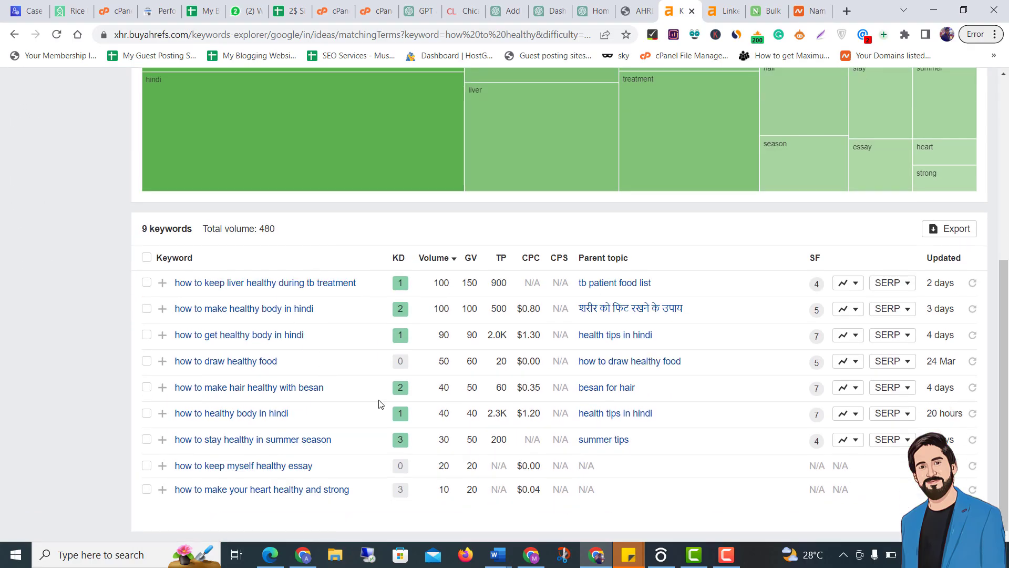
{"action": "left_click_drag", "start_coordinate": [453, 283], "coordinate": [429, 285]}
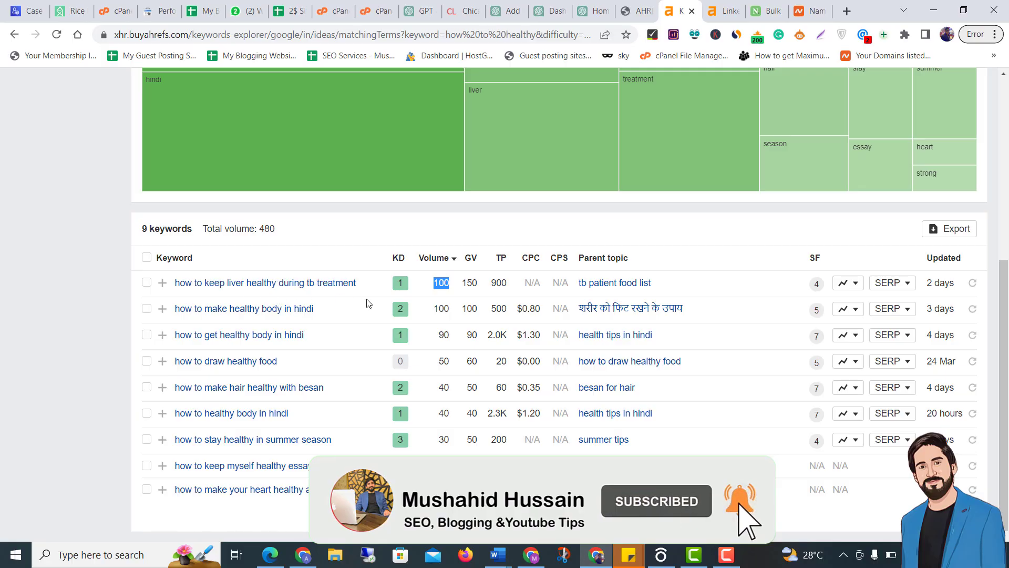
{"action": "left_click_drag", "start_coordinate": [356, 284], "coordinate": [247, 284]}
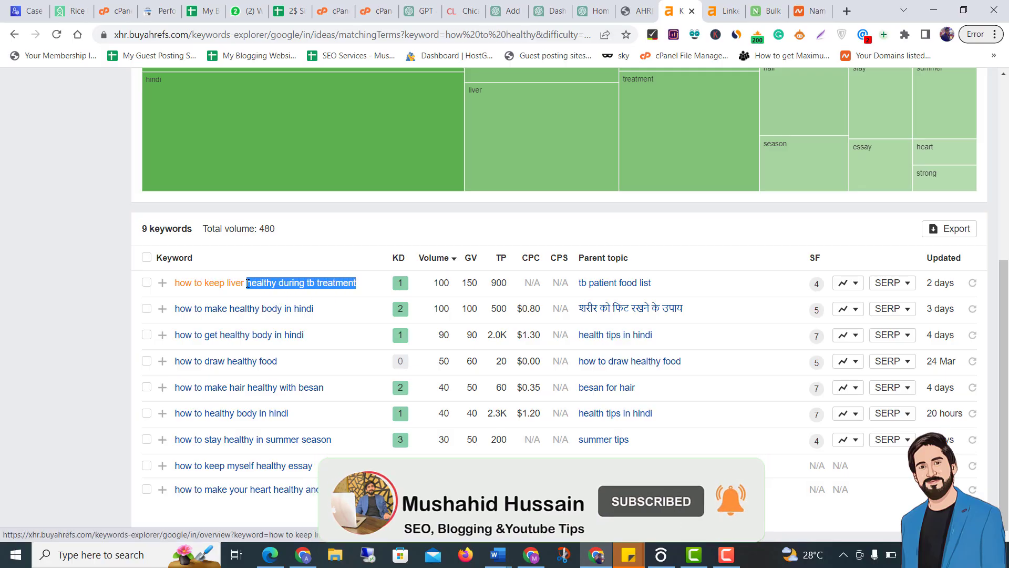
Step: Shorten the search keyword to "healthy" and run the matching terms search for India
{"action": "scroll", "coordinate": [247, 315], "scroll_direction": "up", "scroll_amount": 6}
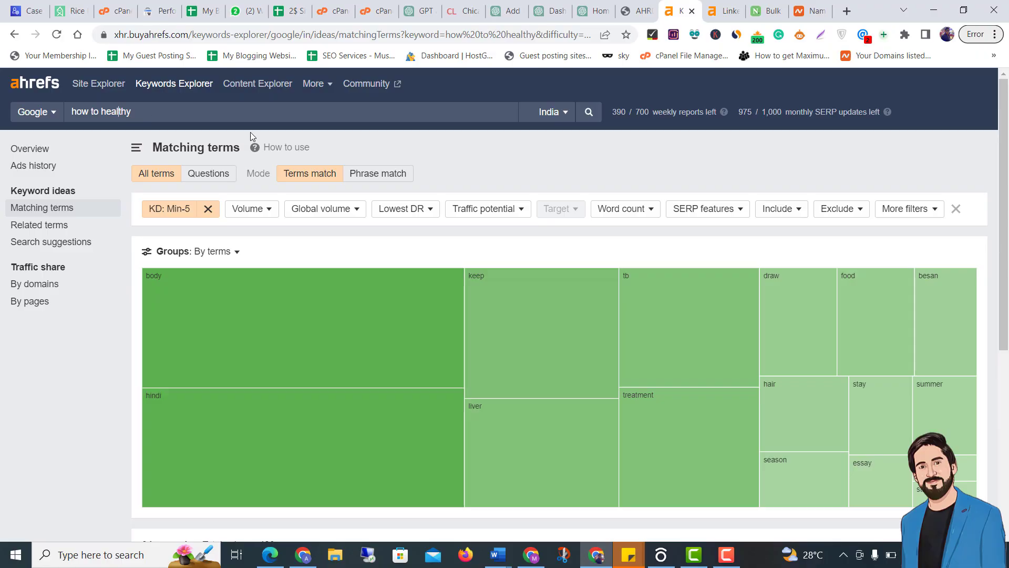
{"action": "key", "text": "BackSpace"}
{"action": "key", "text": "BackSpace"}
{"action": "key", "text": "BackSpace"}
{"action": "key", "text": "BackSpace"}
{"action": "key", "text": "BackSpace"}
{"action": "key", "text": "BackSpace"}
{"action": "key", "text": "BackSpace"}
{"action": "key", "text": "Return"}
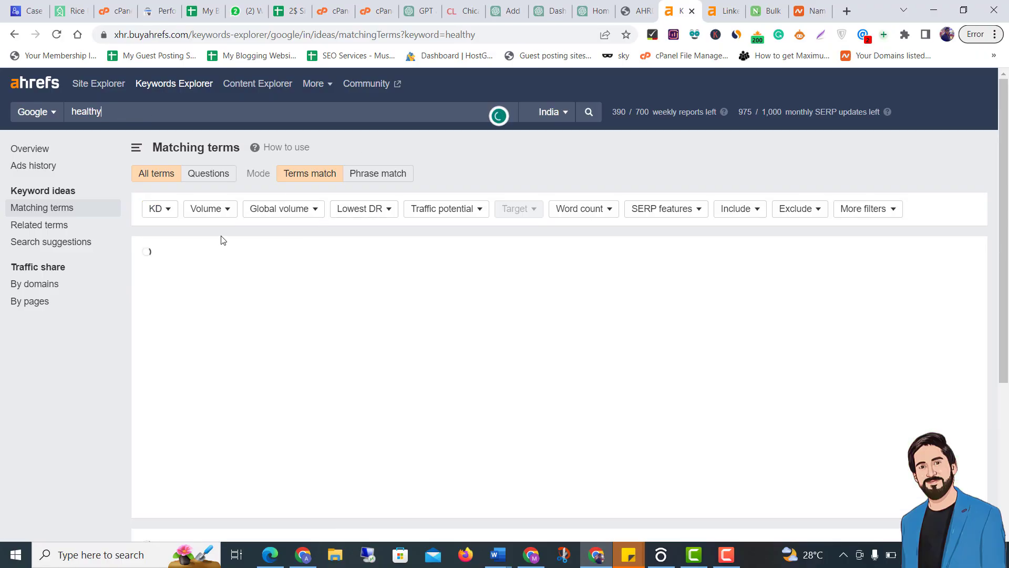
Step: Limit the "healthy" matching terms to a maximum keyword difficulty of 5 and show the results
{"action": "scroll", "coordinate": [191, 235], "scroll_direction": "down", "scroll_amount": 7}
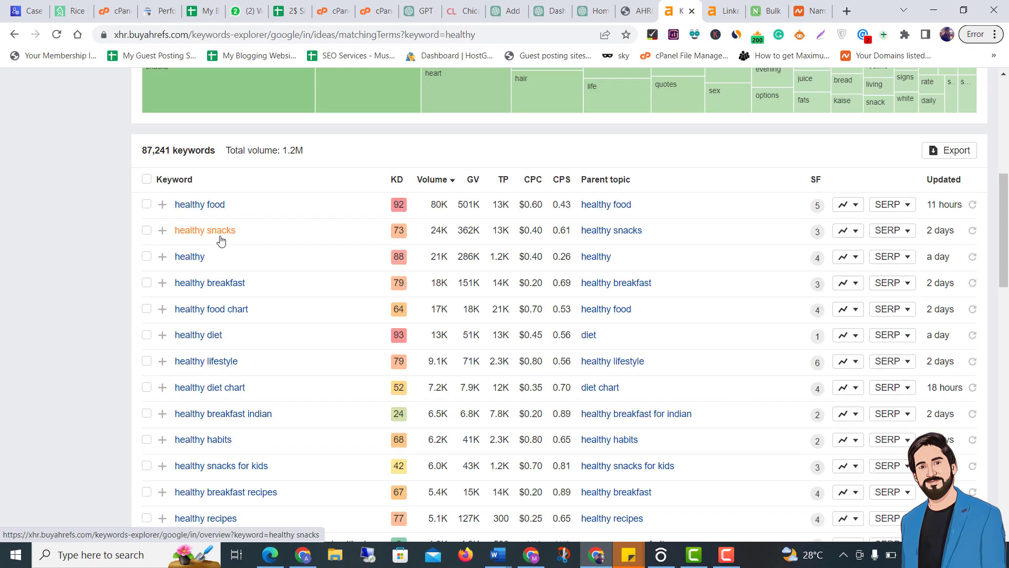
{"action": "scroll", "coordinate": [186, 229], "scroll_direction": "up", "scroll_amount": 8}
{"action": "left_click", "coordinate": [164, 213]}
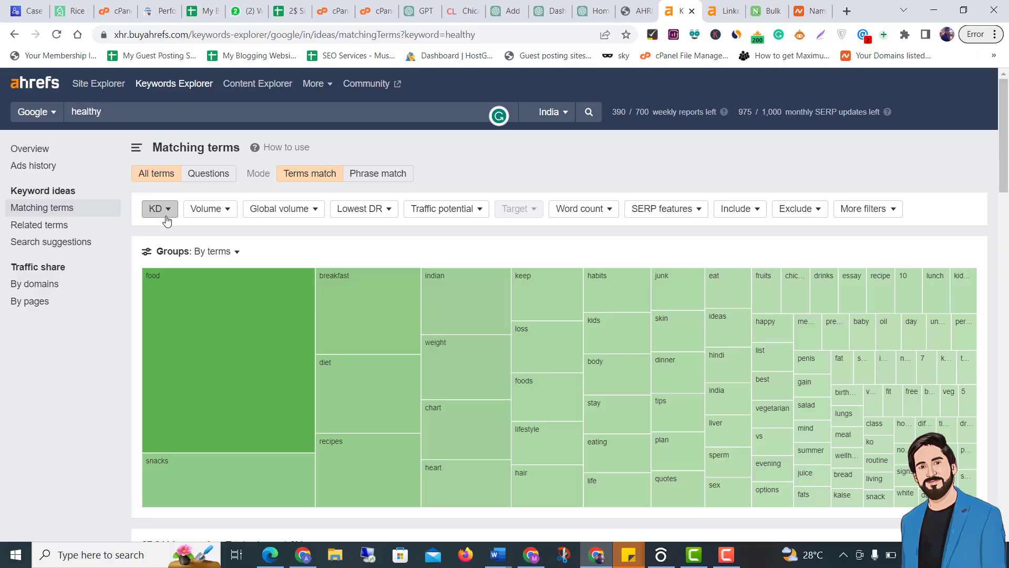
{"action": "left_click", "coordinate": [272, 243]}
{"action": "type", "text": "5"}
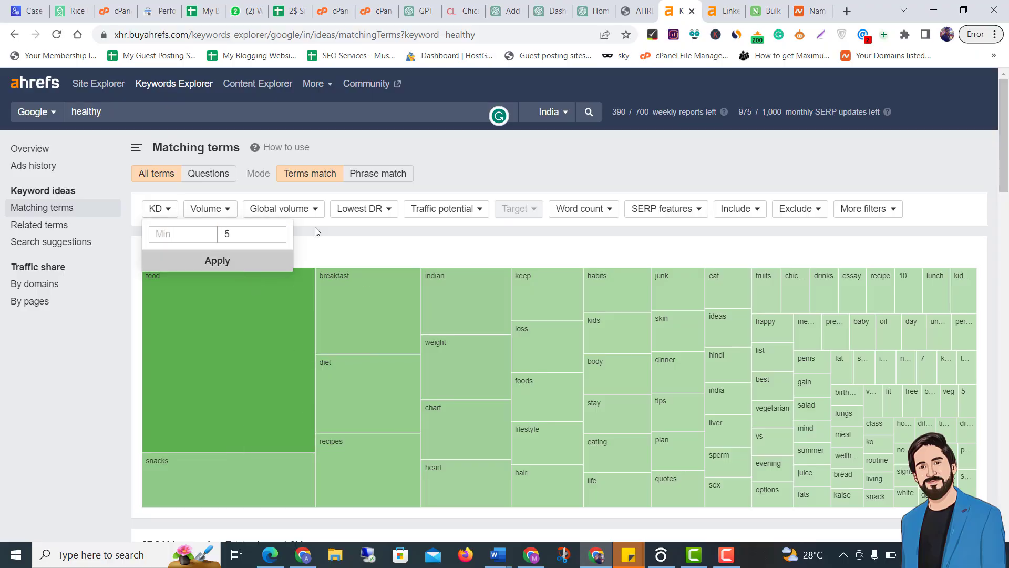
{"action": "left_click", "coordinate": [217, 261]}
{"action": "scroll", "coordinate": [187, 111], "scroll_direction": "down", "scroll_amount": 3}
{"action": "left_click", "coordinate": [186, 112]}
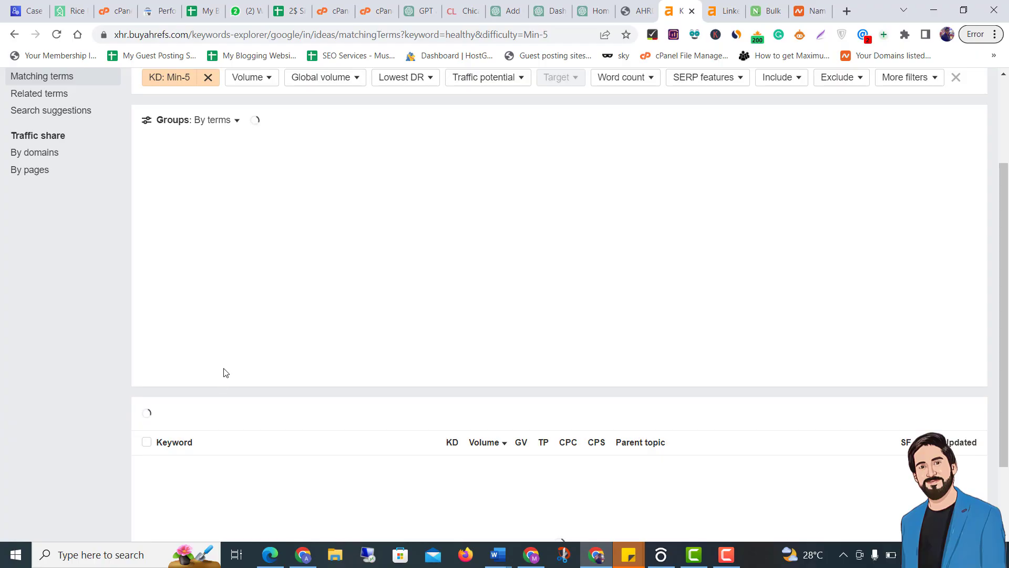
Step: Examine the filtered "healthy" keywords and their volumes, including "difference between healthy and disease free" and "healthy diet chart in hindi"
{"action": "scroll", "coordinate": [246, 365], "scroll_direction": "down", "scroll_amount": 4}
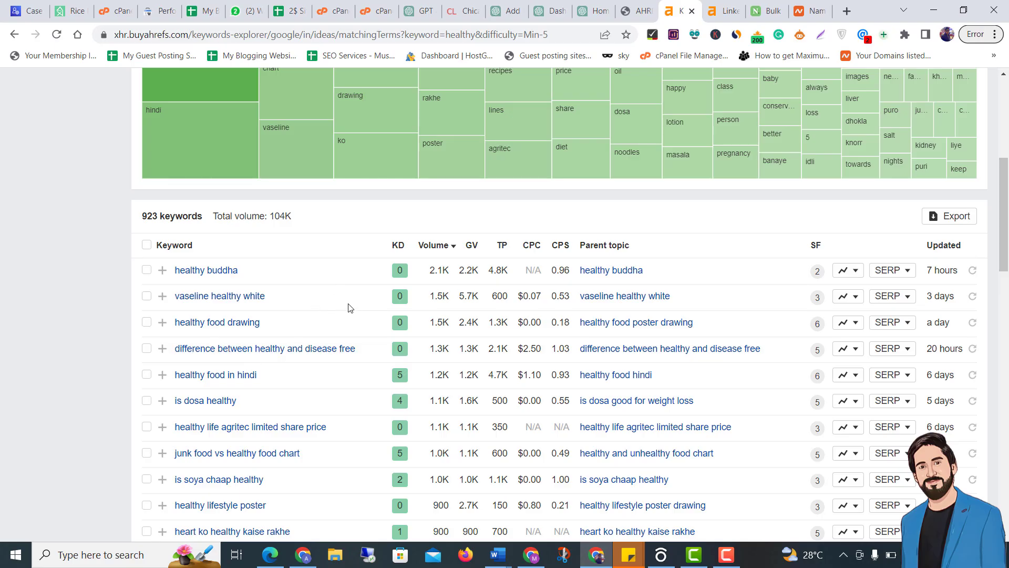
{"action": "left_click_drag", "start_coordinate": [353, 307], "coordinate": [62, 292]}
{"action": "left_click", "coordinate": [62, 292]}
{"action": "left_click_drag", "start_coordinate": [450, 351], "coordinate": [430, 350]}
{"action": "scroll", "coordinate": [318, 398], "scroll_direction": "down", "scroll_amount": 10}
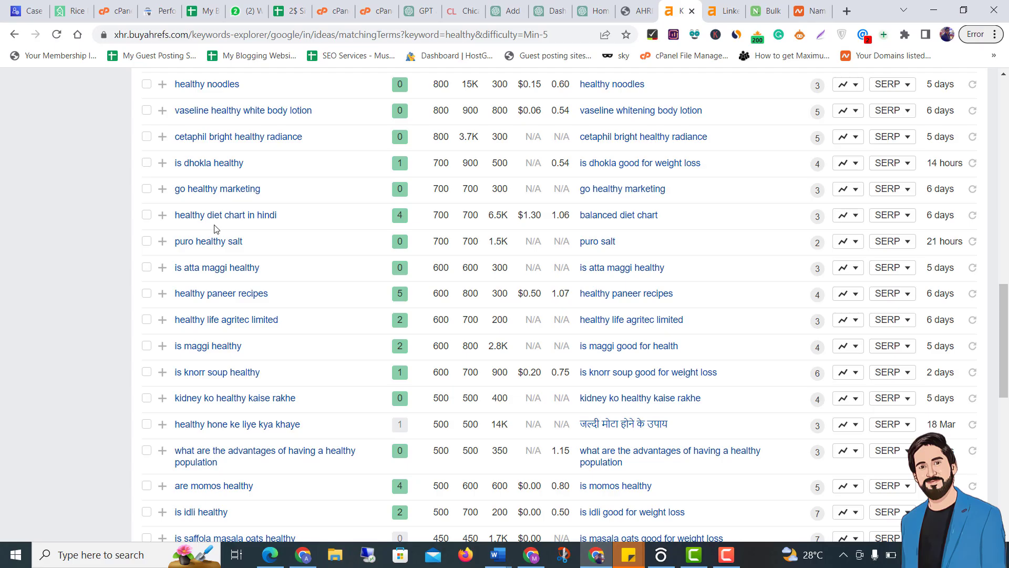
{"action": "left_click_drag", "start_coordinate": [279, 215], "coordinate": [155, 213]}
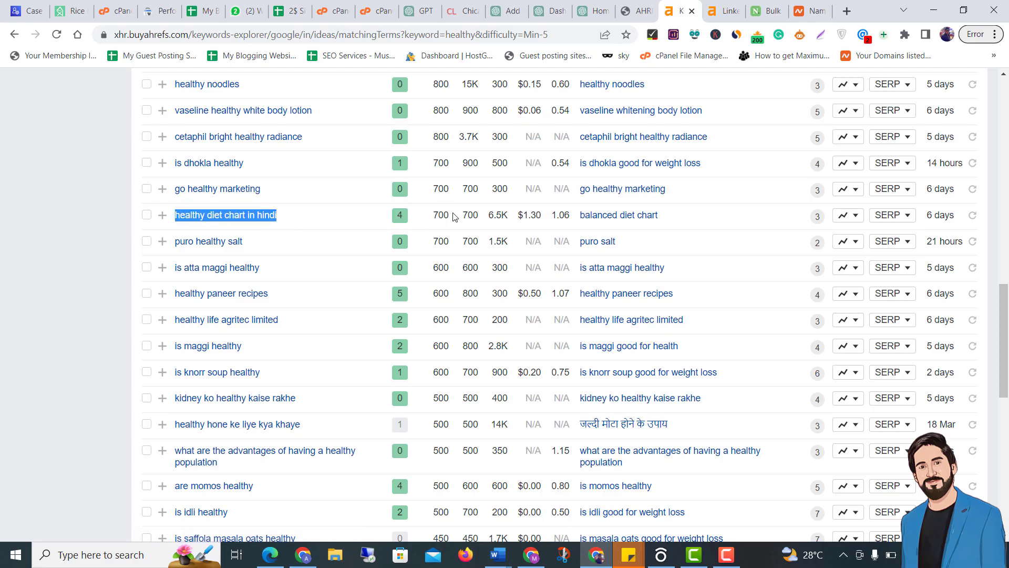
{"action": "left_click_drag", "start_coordinate": [450, 216], "coordinate": [435, 211]}
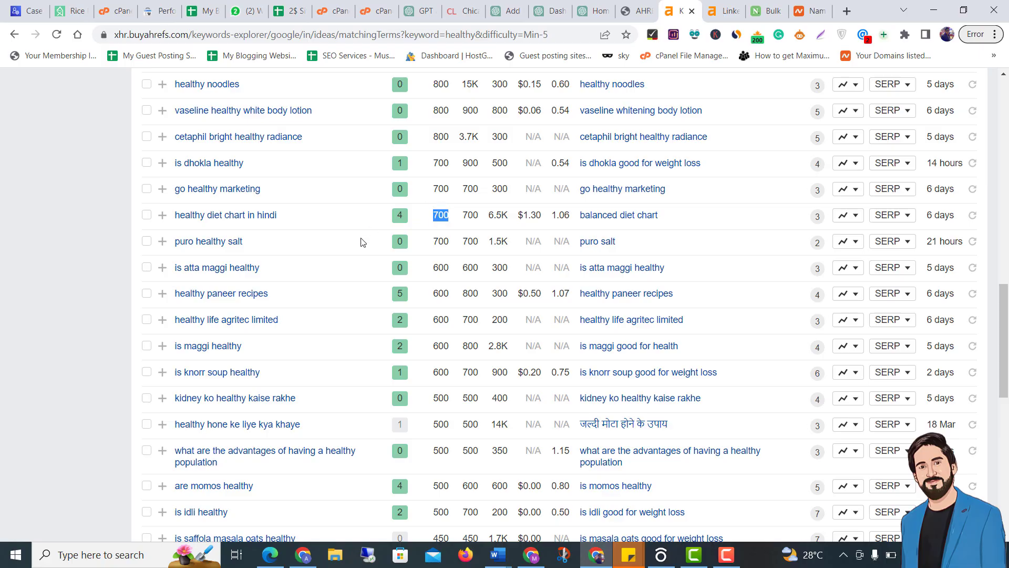
{"action": "scroll", "coordinate": [393, 231], "scroll_direction": "down", "scroll_amount": 3}
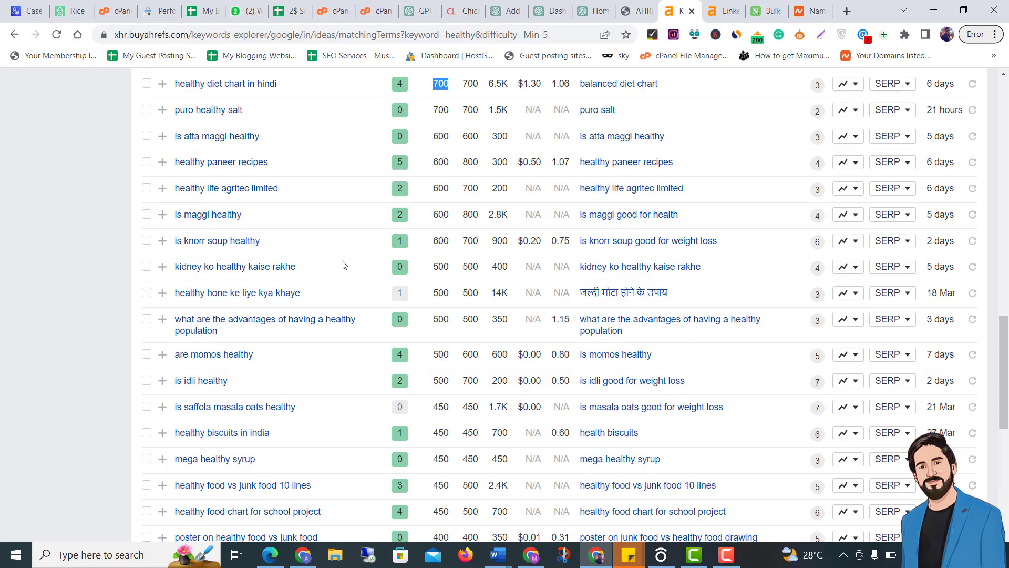
{"action": "scroll", "coordinate": [342, 265], "scroll_direction": "up", "scroll_amount": 10}
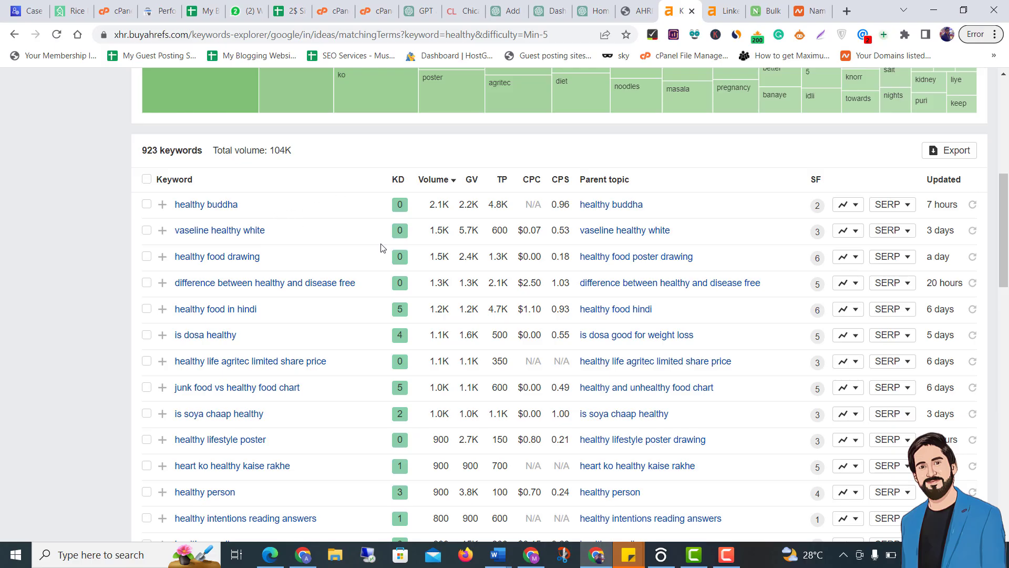
Step: Switch to the chatgpt4ai.info WordPress site and look over its homepage layout
{"action": "left_click", "coordinate": [596, 5]}
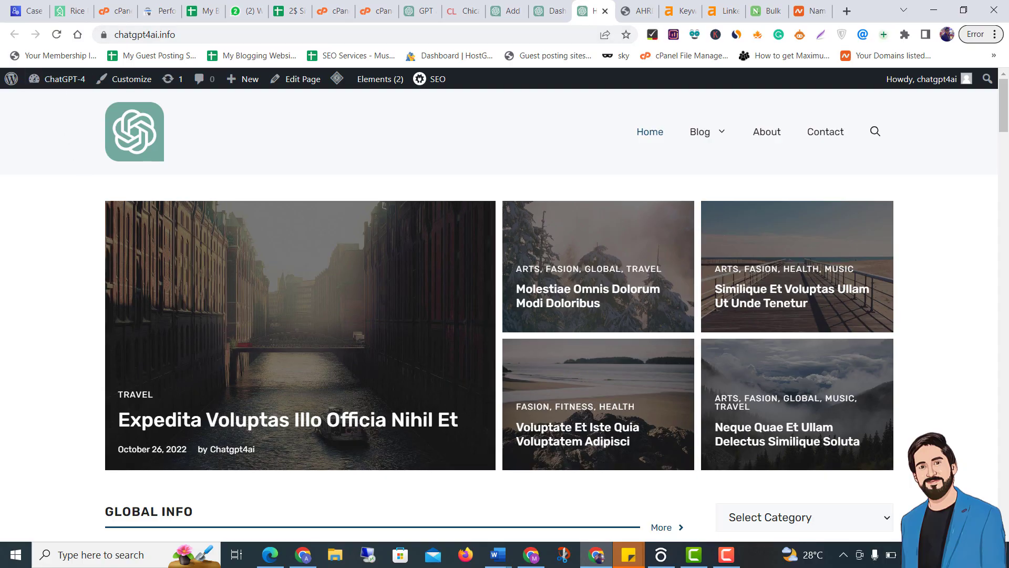
{"action": "left_click_drag", "start_coordinate": [1004, 105], "coordinate": [1005, 84]}
{"action": "left_click", "coordinate": [725, 10]}
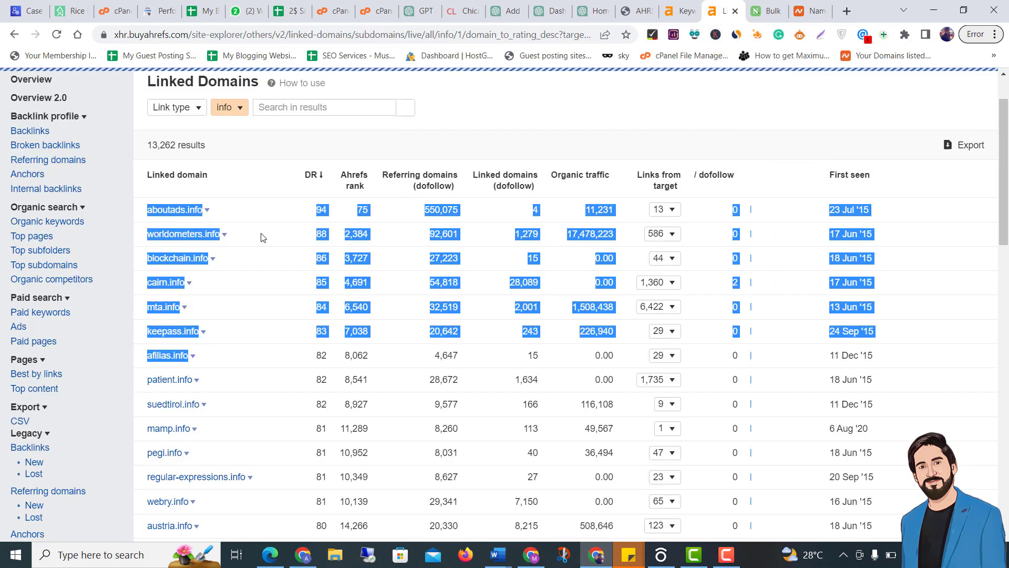
{"action": "key", "text": "ctrl+shift+Tab"}
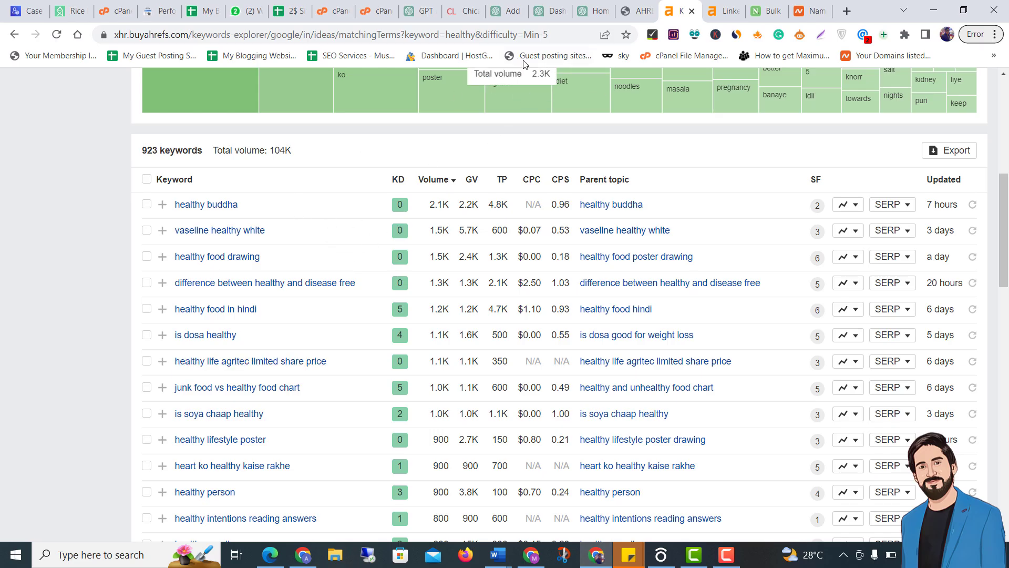
{"action": "left_click", "coordinate": [550, 11]}
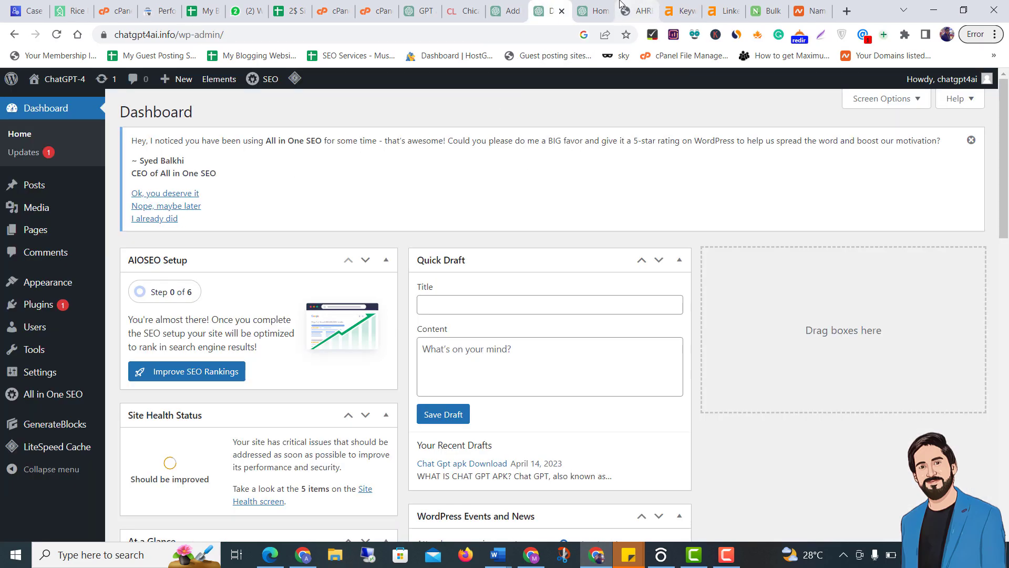
{"action": "key", "text": "ctrl+Tab"}
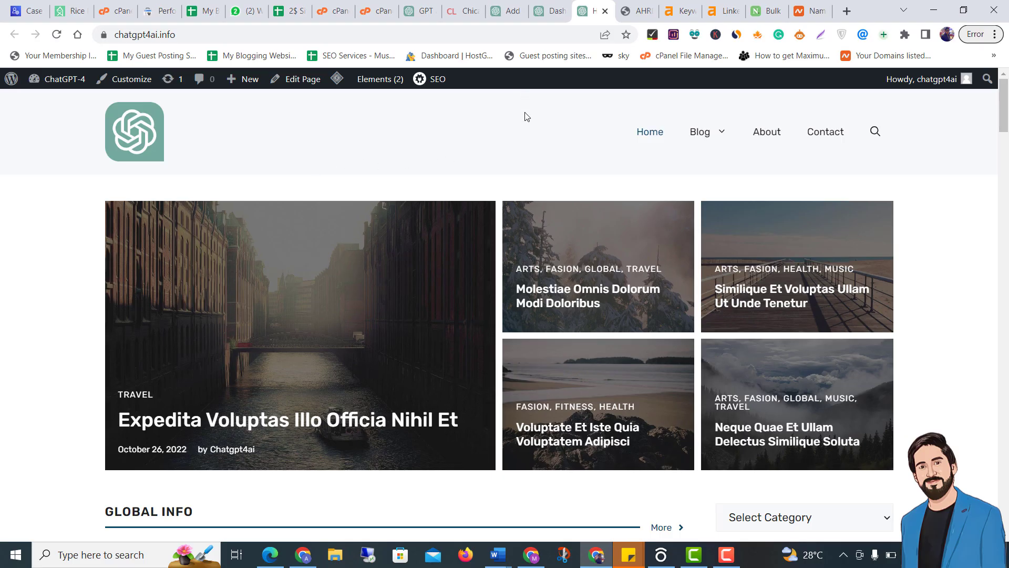
{"action": "scroll", "coordinate": [468, 237], "scroll_direction": "down", "scroll_amount": 3}
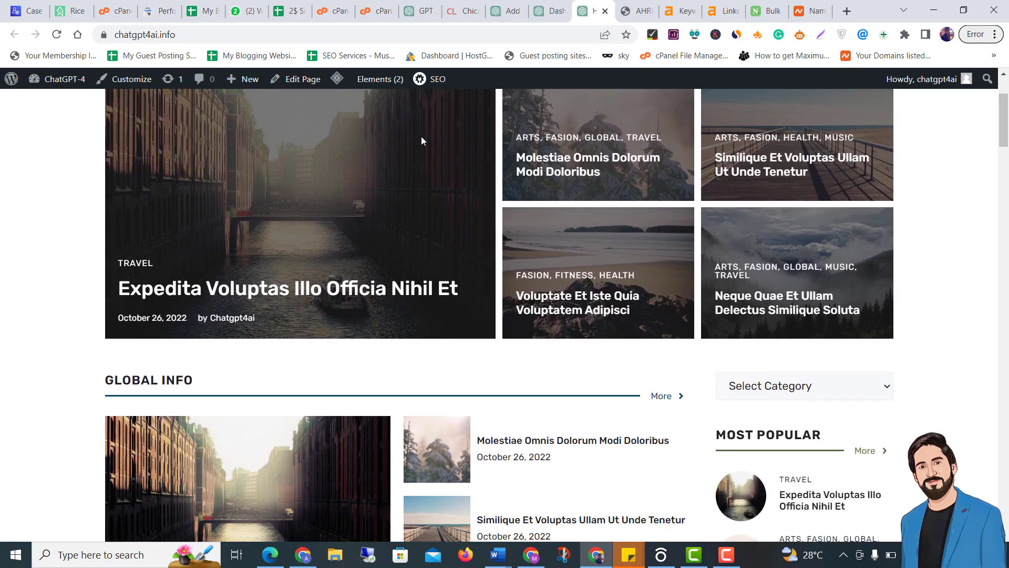
{"action": "scroll", "coordinate": [443, 151], "scroll_direction": "up", "scroll_amount": 3}
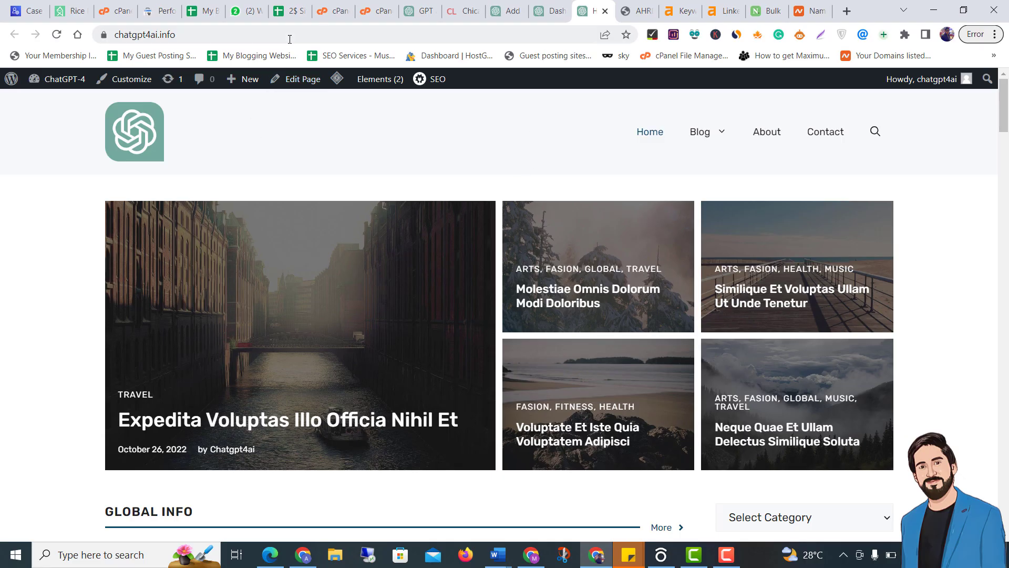
{"action": "mouse_move", "coordinate": [1006, 108]}
{"action": "left_mouse_down"}
{"action": "mouse_move", "coordinate": [1007, 507]}
{"action": "mouse_move", "coordinate": [986, 239]}
{"action": "mouse_move", "coordinate": [998, 134]}
{"action": "left_mouse_up"}
{"action": "scroll", "coordinate": [562, 189], "scroll_direction": "up", "scroll_amount": 5}
Step: Open the Chat GPT APK Download post in the WordPress editor and review its headings and content
{"action": "left_click", "coordinate": [507, 11]}
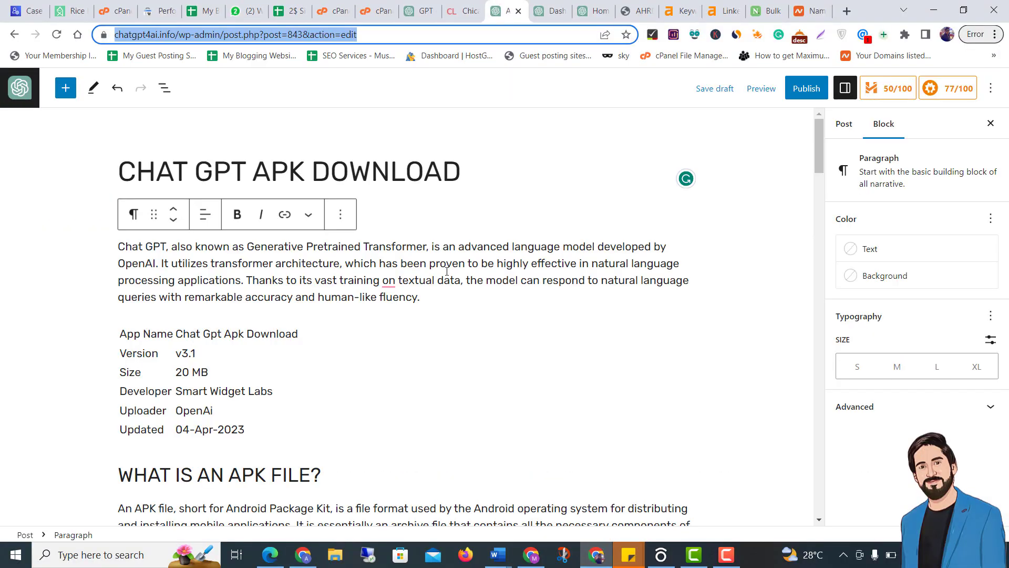
{"action": "left_click", "coordinate": [489, 165]}
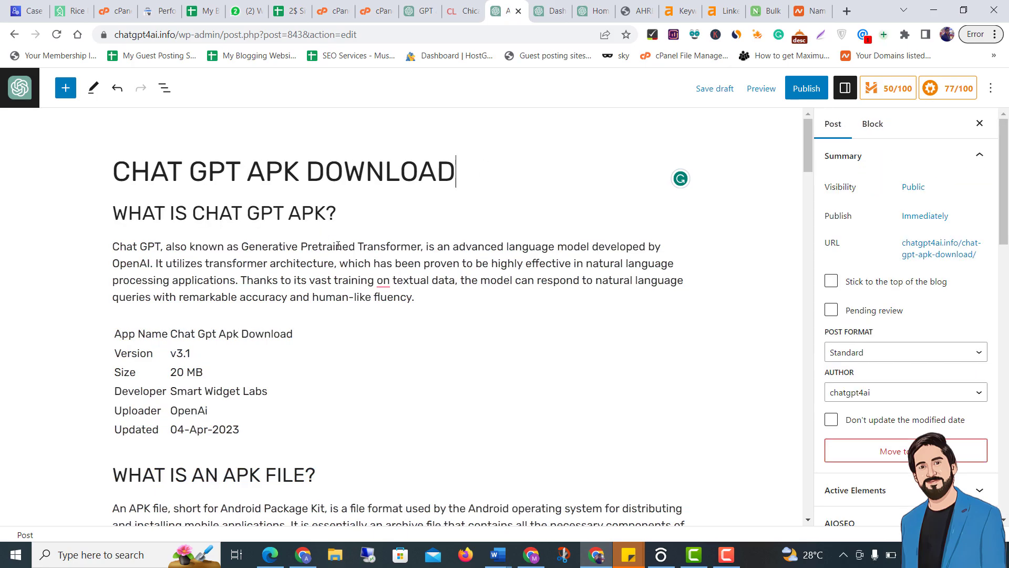
{"action": "scroll", "coordinate": [471, 242], "scroll_direction": "down", "scroll_amount": 20}
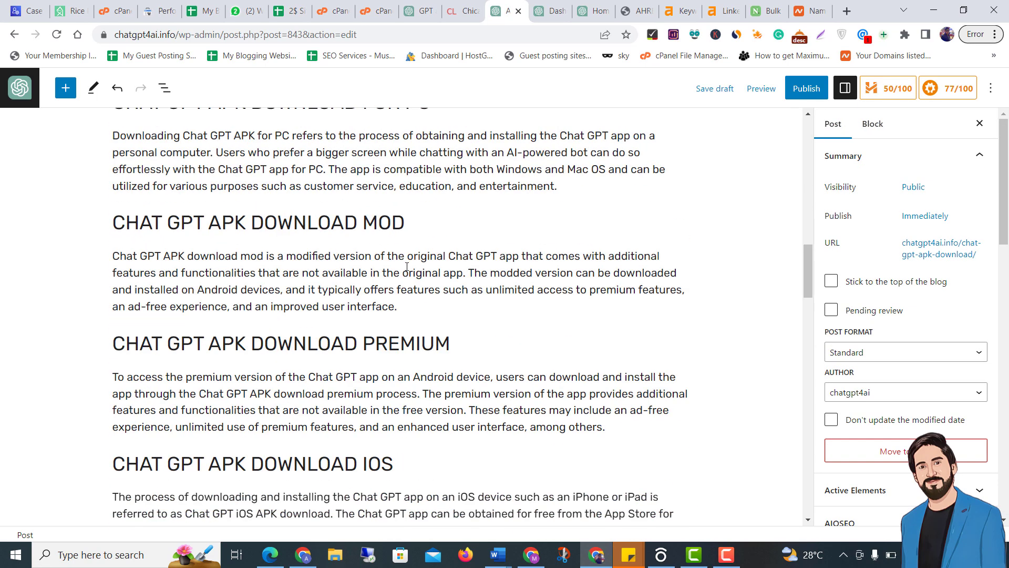
{"action": "scroll", "coordinate": [344, 285], "scroll_direction": "down", "scroll_amount": 4}
{"action": "scroll", "coordinate": [342, 285], "scroll_direction": "up", "scroll_amount": 15}
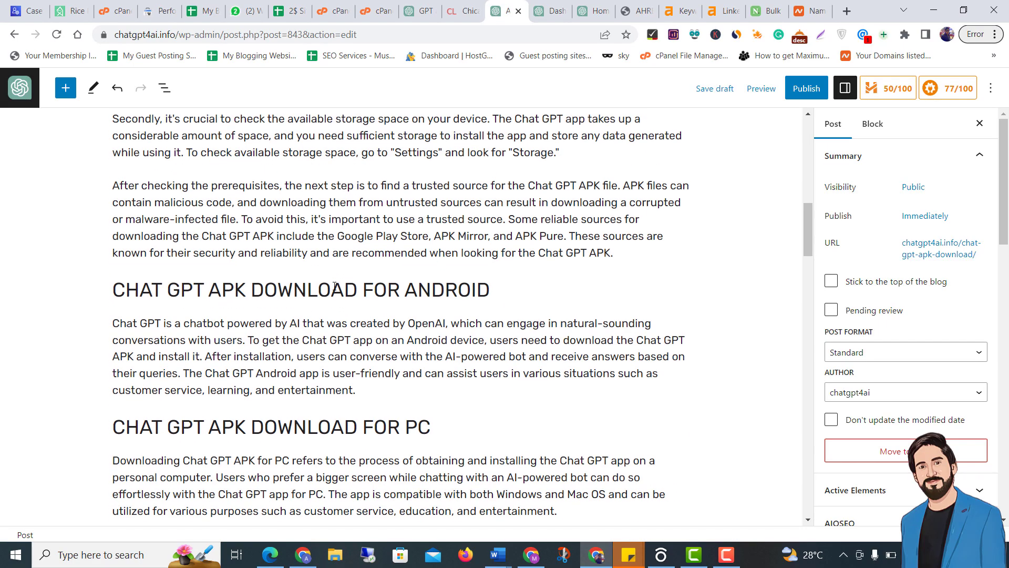
{"action": "scroll", "coordinate": [341, 285], "scroll_direction": "up", "scroll_amount": 5}
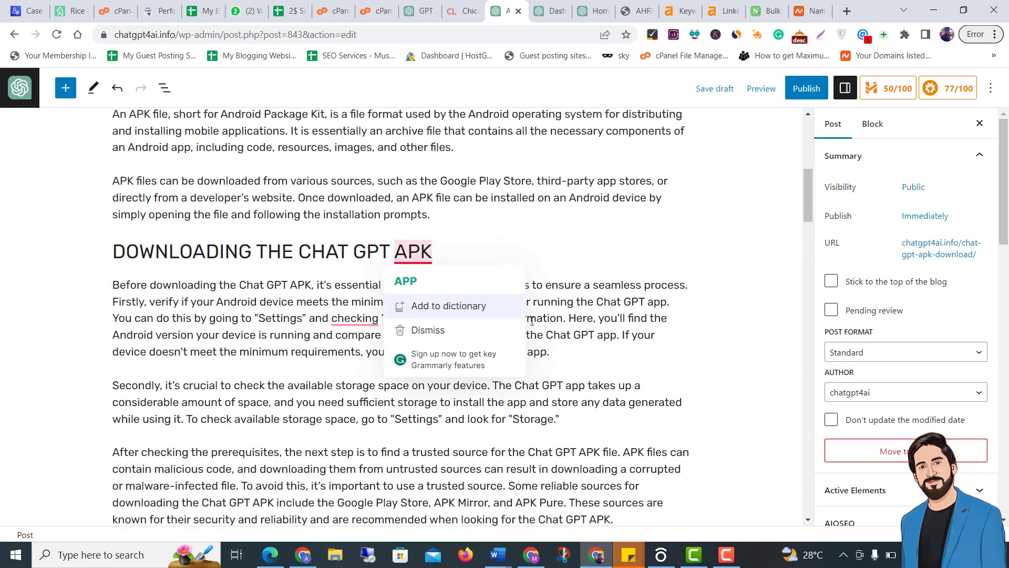
{"action": "scroll", "coordinate": [422, 262], "scroll_direction": "up", "scroll_amount": 4}
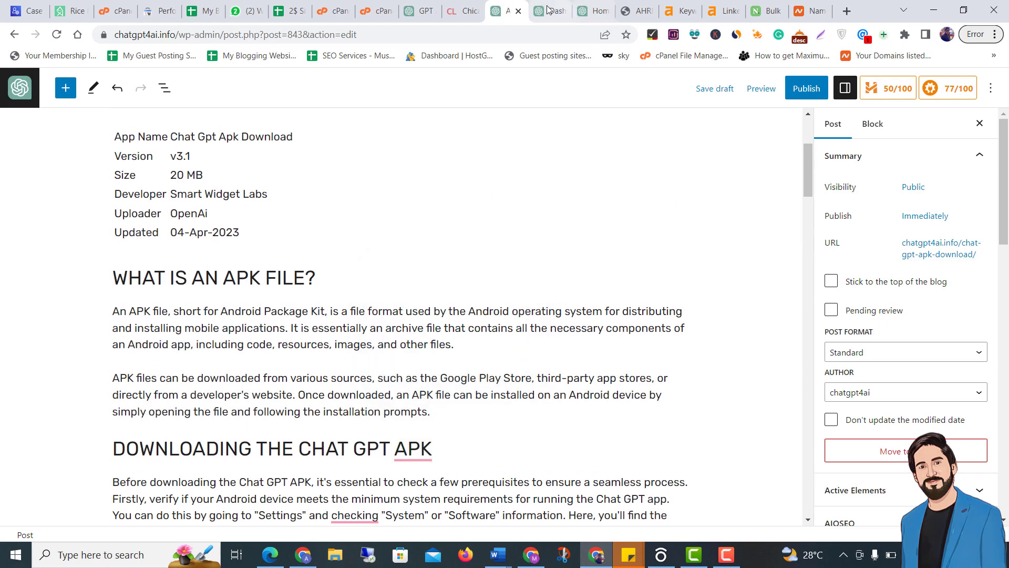
{"action": "scroll", "coordinate": [342, 217], "scroll_direction": "up", "scroll_amount": 4}
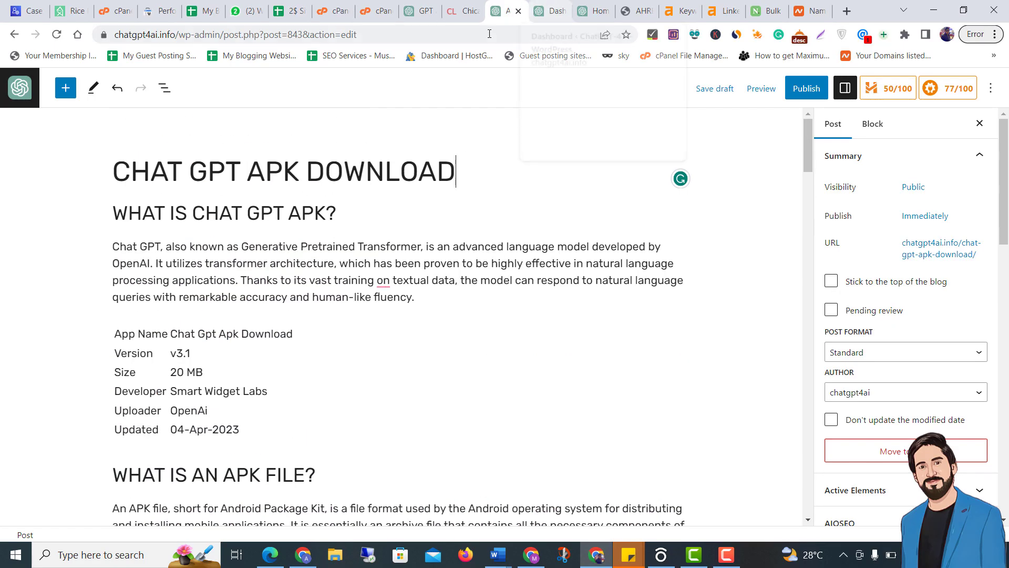
Step: Link "Chat GPT APK" in the first paragraph under "Downloading the Chat GPT APK" to the chatgpt4ai.info homepage
{"action": "left_click", "coordinate": [594, 10]}
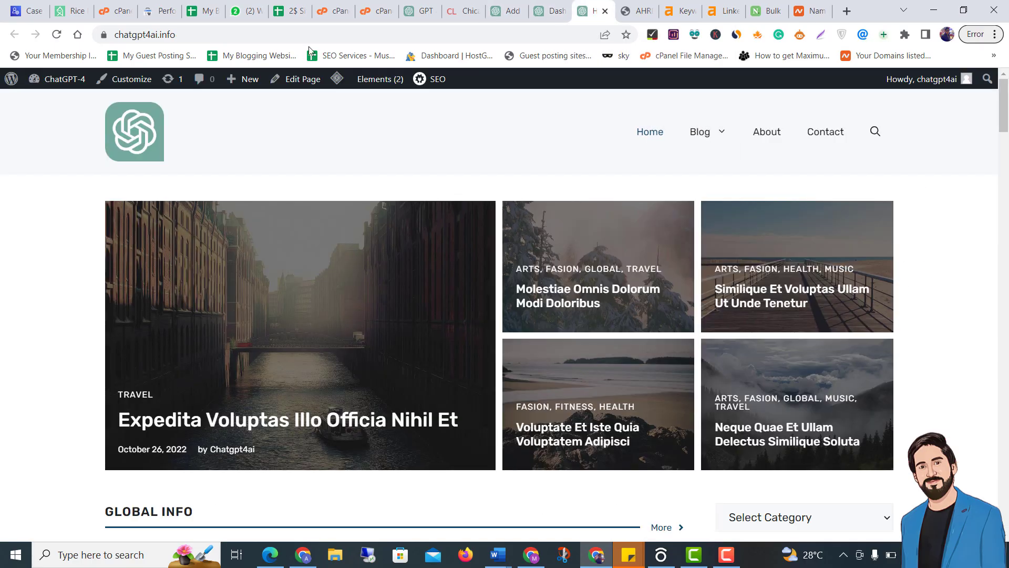
{"action": "left_click", "coordinate": [506, 11]}
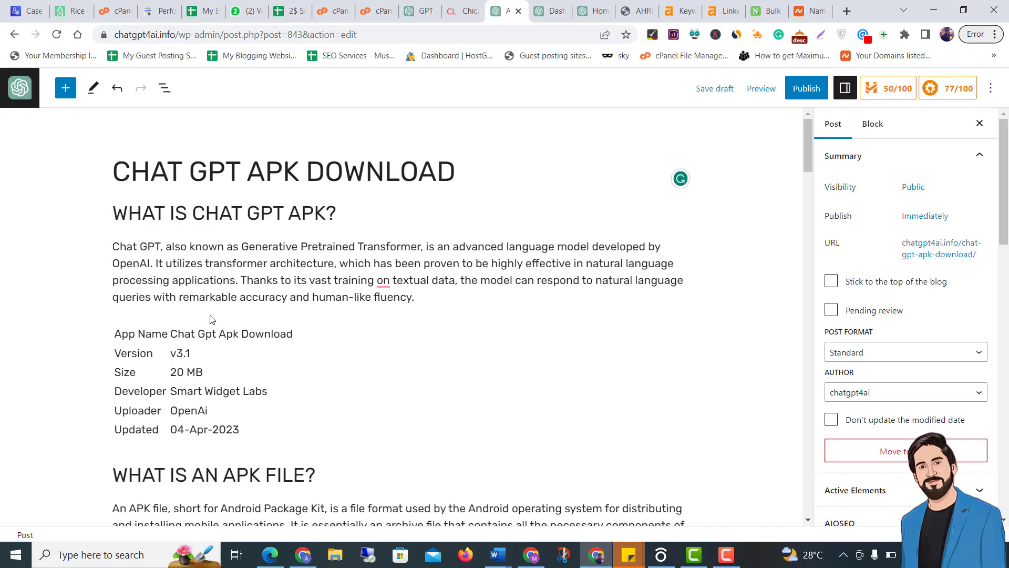
{"action": "scroll", "coordinate": [244, 306], "scroll_direction": "down", "scroll_amount": 2}
{"action": "scroll", "coordinate": [233, 304], "scroll_direction": "down", "scroll_amount": 1}
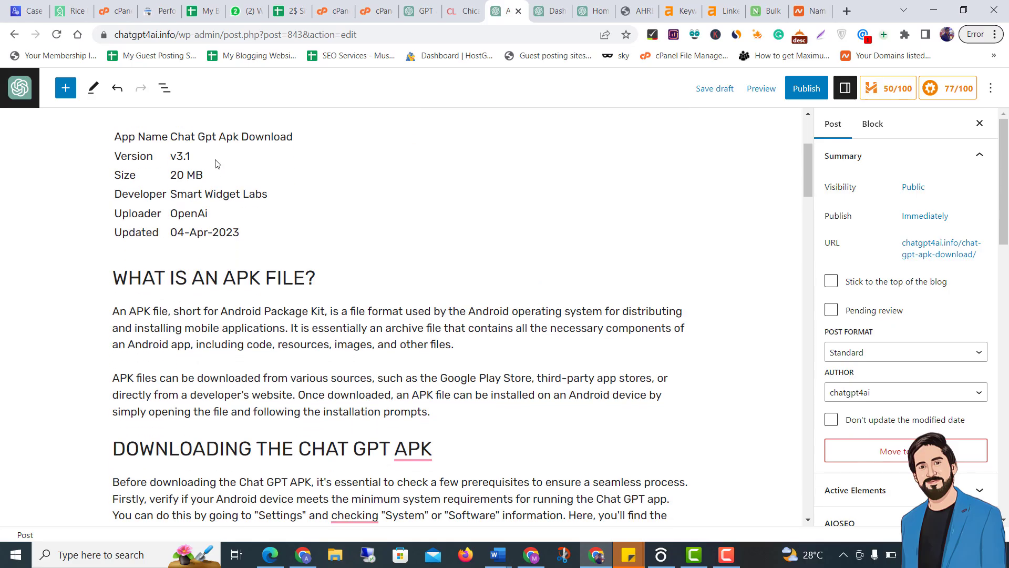
{"action": "left_click", "coordinate": [175, 311]}
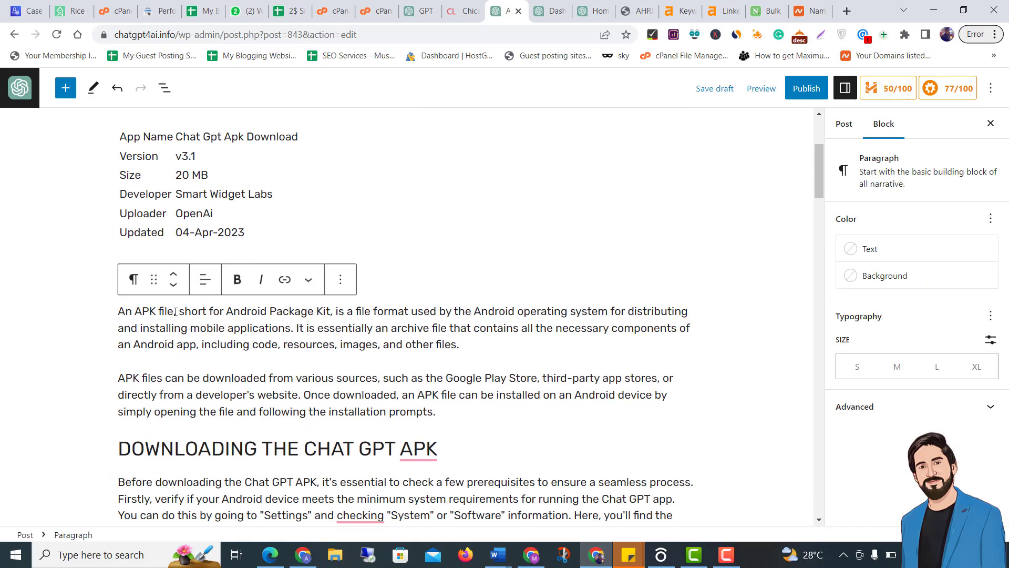
{"action": "scroll", "coordinate": [516, 332], "scroll_direction": "down", "scroll_amount": 1}
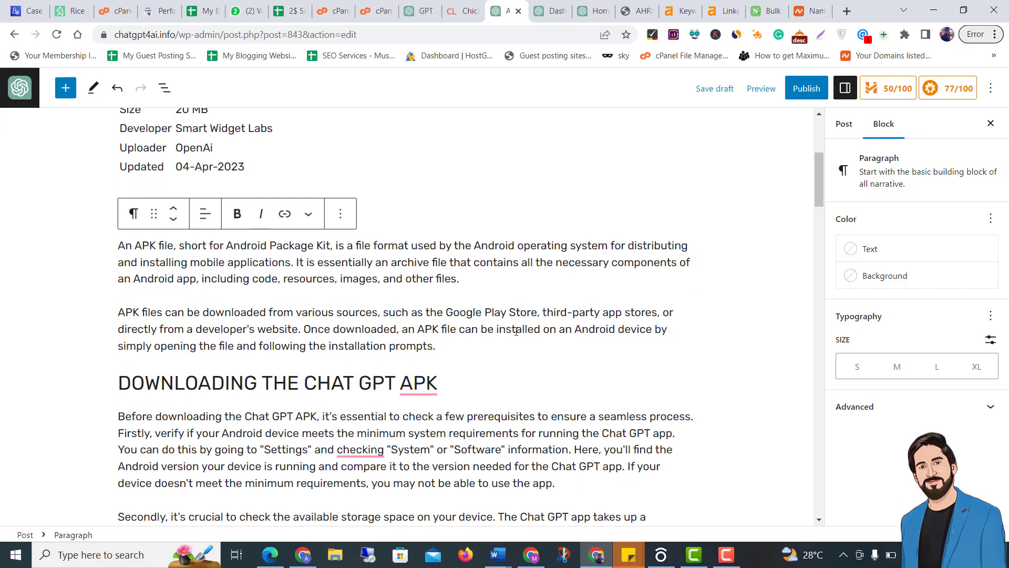
{"action": "scroll", "coordinate": [324, 379], "scroll_direction": "down", "scroll_amount": 1}
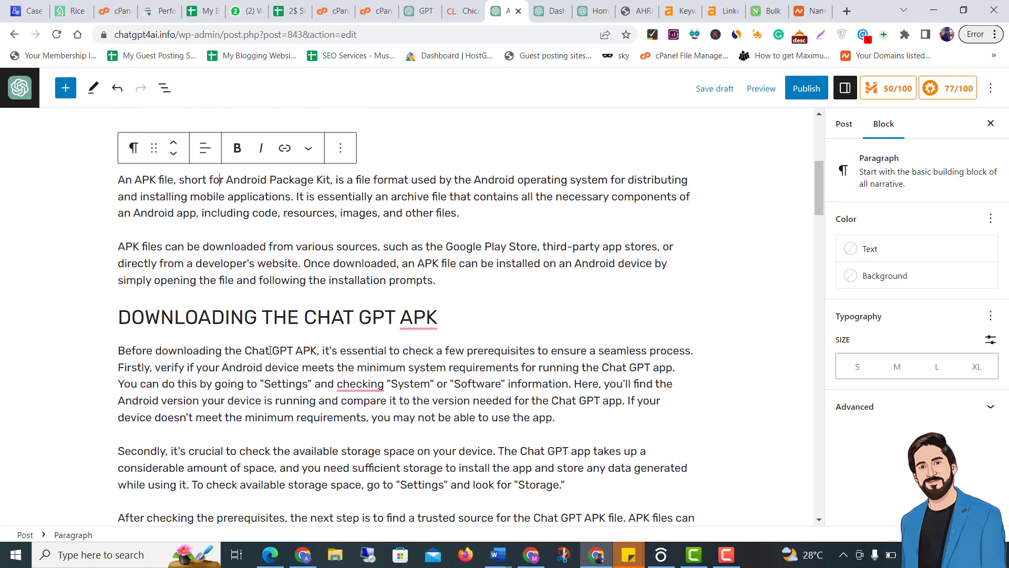
{"action": "left_click_drag", "start_coordinate": [317, 350], "coordinate": [246, 350]}
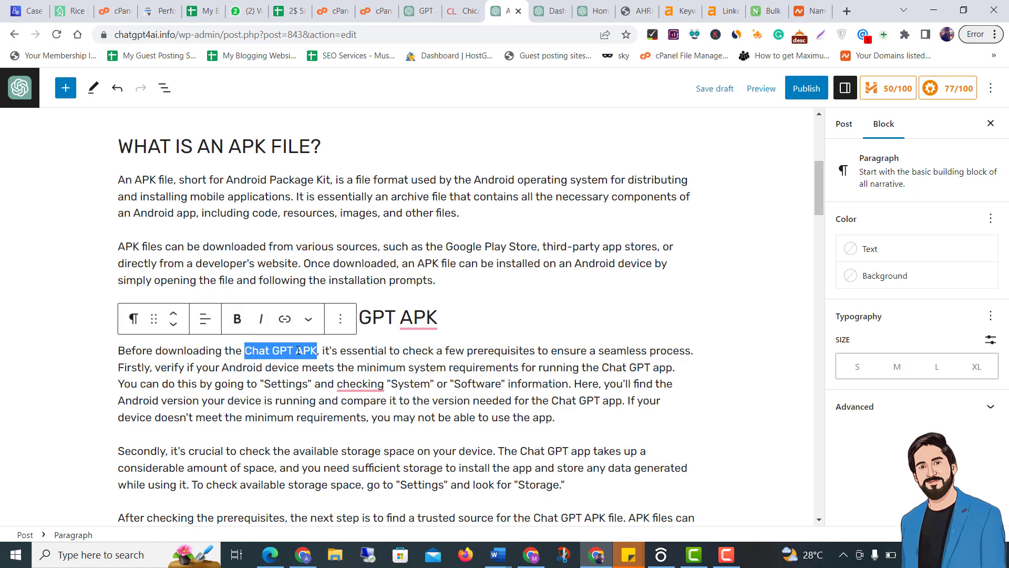
{"action": "key", "text": "ctrl+v"}
{"action": "left_click", "coordinate": [258, 384]}
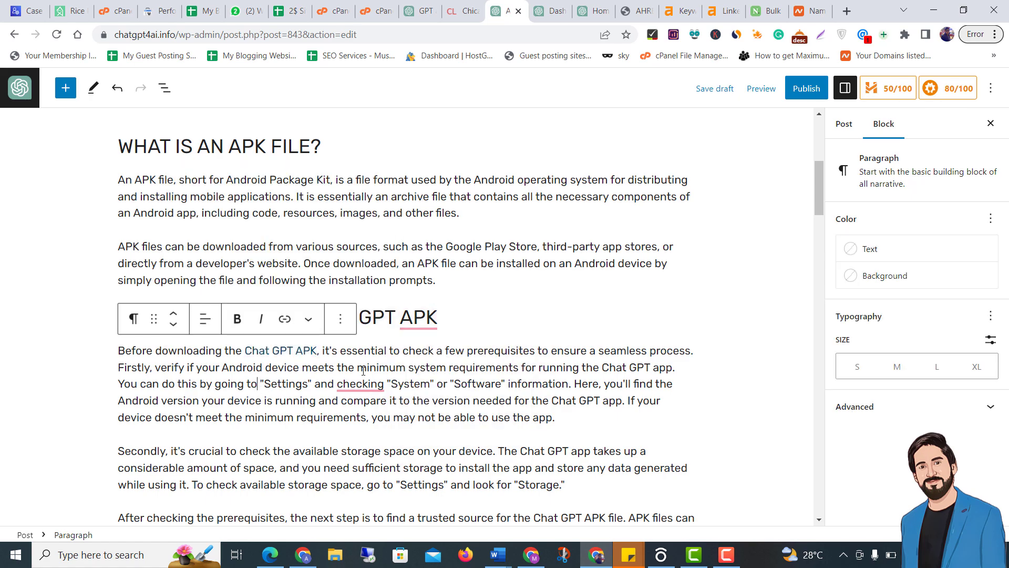
Step: Link "Chat GPT app" in the same paragraph's sentence about comparing Android versions to chatgpt4ai.info
{"action": "scroll", "coordinate": [363, 371], "scroll_direction": "down", "scroll_amount": 2}
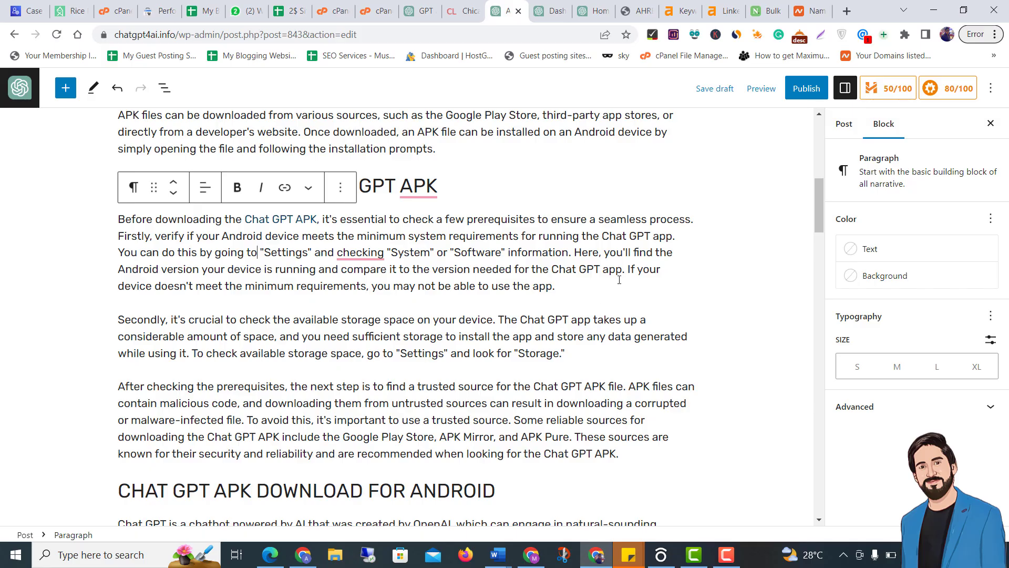
{"action": "left_click_drag", "start_coordinate": [622, 269], "coordinate": [554, 267]}
{"action": "key", "text": "ctrl+k"}
{"action": "type", "text": "chatgpt4ai.info"}
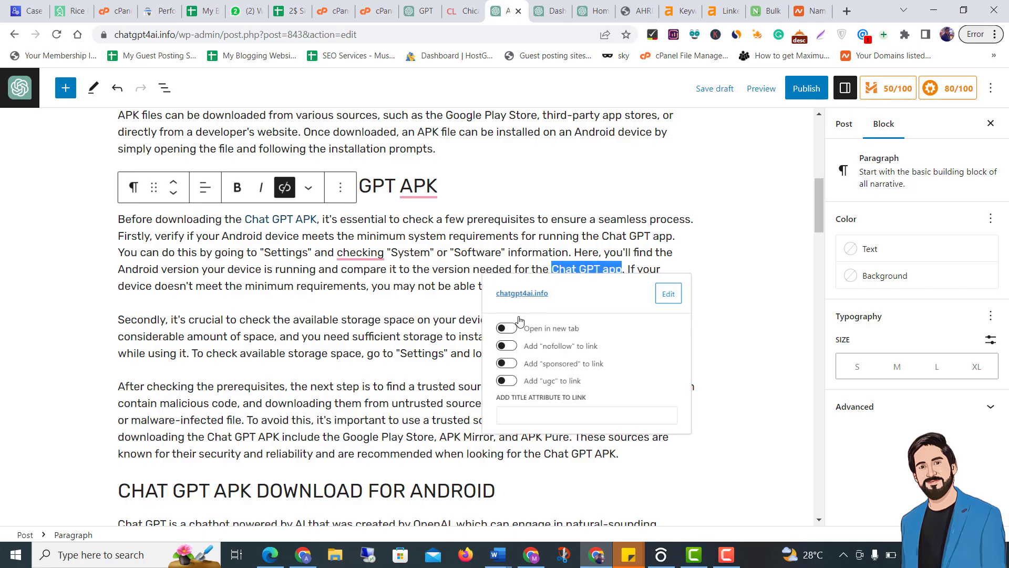
{"action": "key", "text": "Return"}
{"action": "left_click", "coordinate": [301, 372]}
Step: Publish the Chat GPT APK Download post and open its live page
{"action": "scroll", "coordinate": [316, 382], "scroll_direction": "down", "scroll_amount": 2}
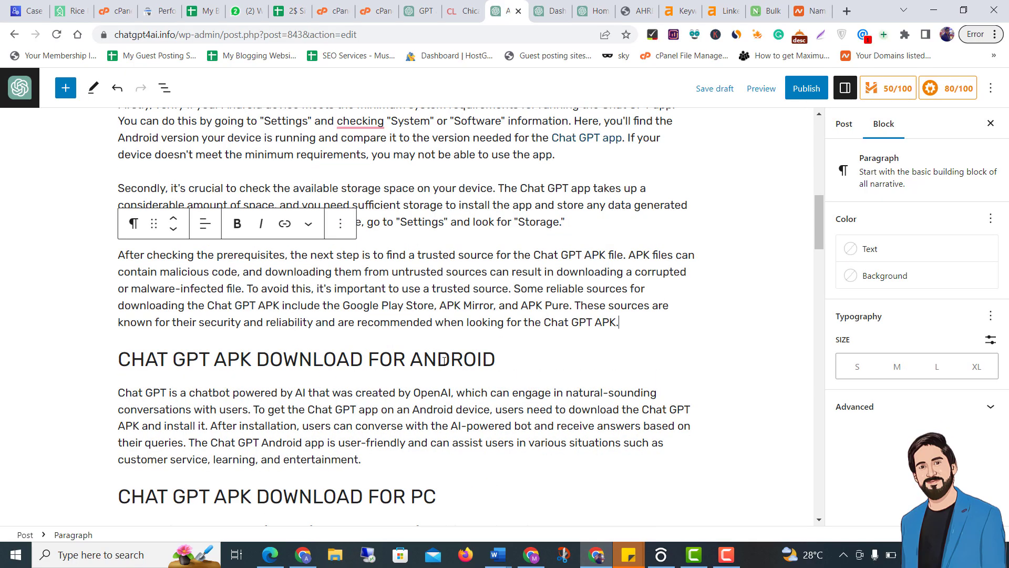
{"action": "scroll", "coordinate": [420, 385], "scroll_direction": "down", "scroll_amount": 1}
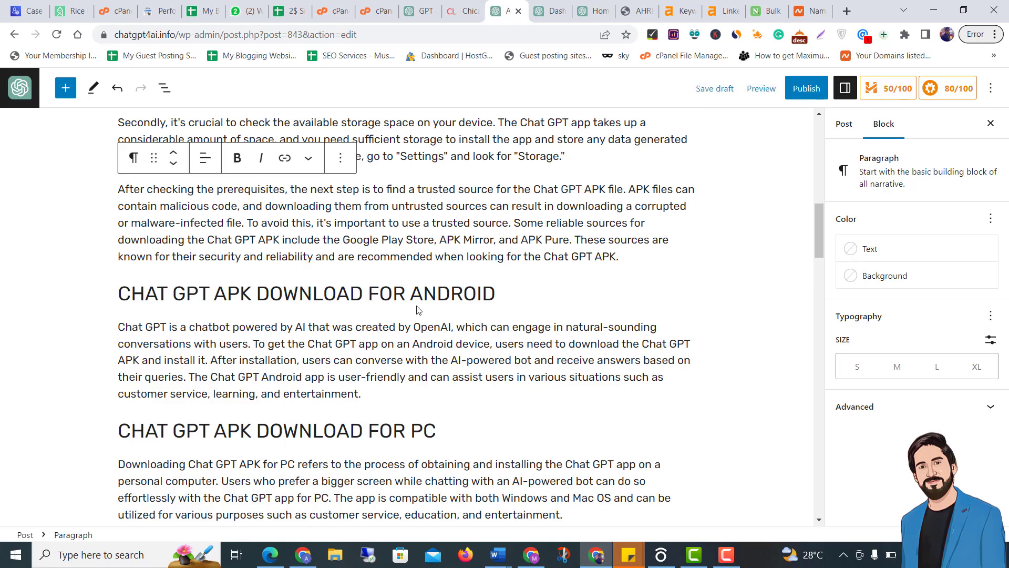
{"action": "scroll", "coordinate": [415, 307], "scroll_direction": "down", "scroll_amount": 6}
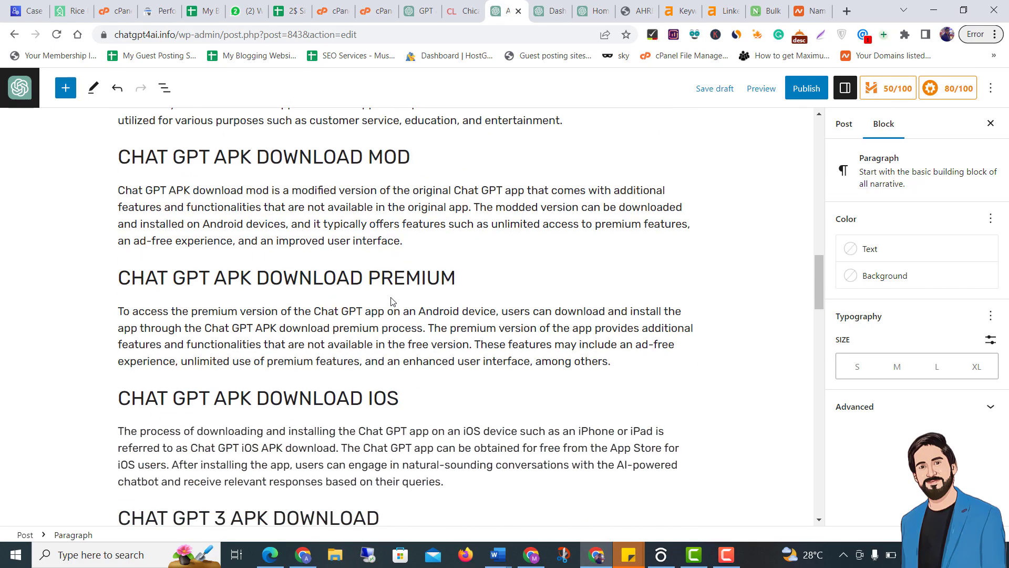
{"action": "left_click", "coordinate": [804, 95]}
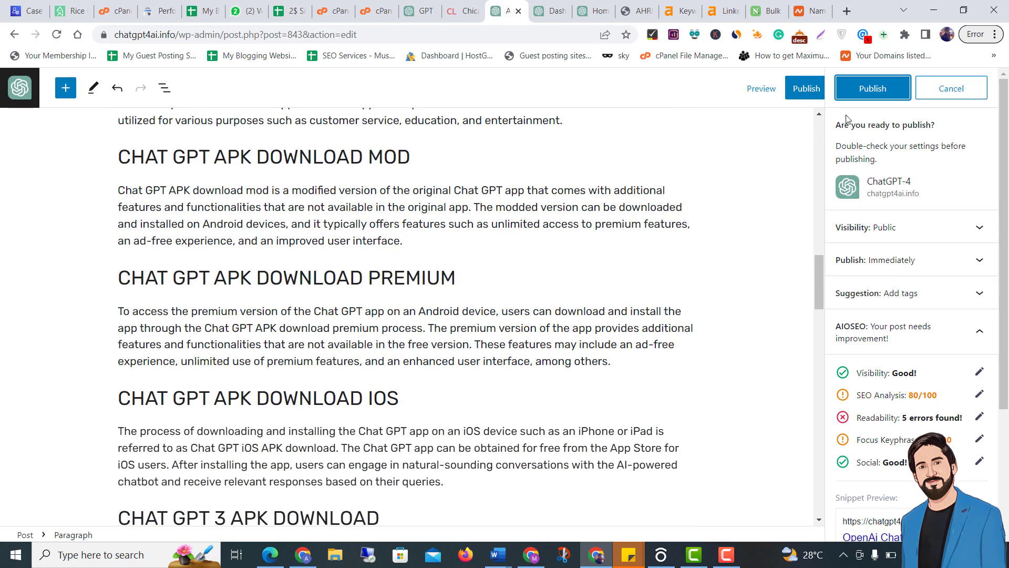
{"action": "left_click", "coordinate": [896, 90]}
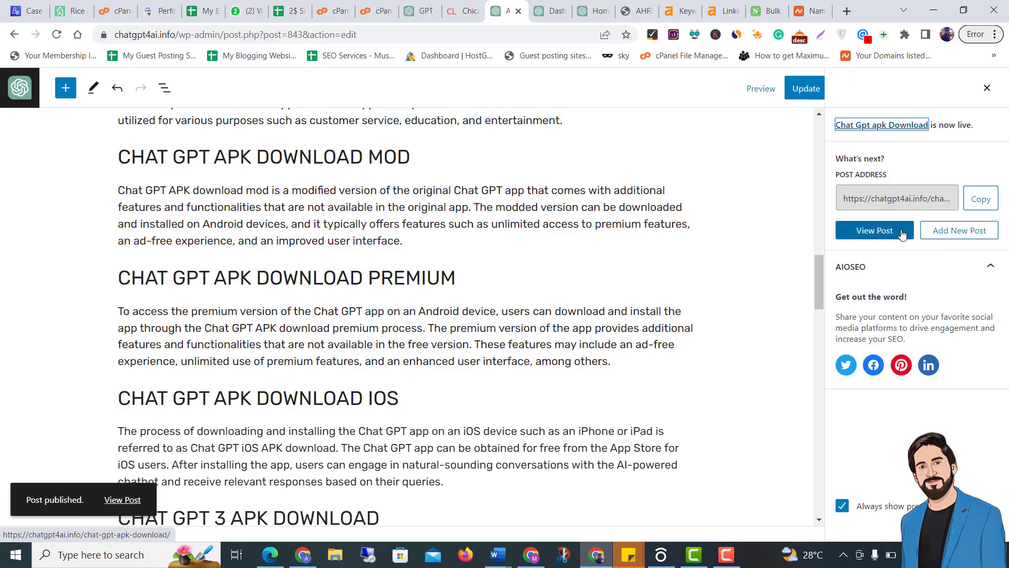
{"action": "left_click", "coordinate": [895, 233]}
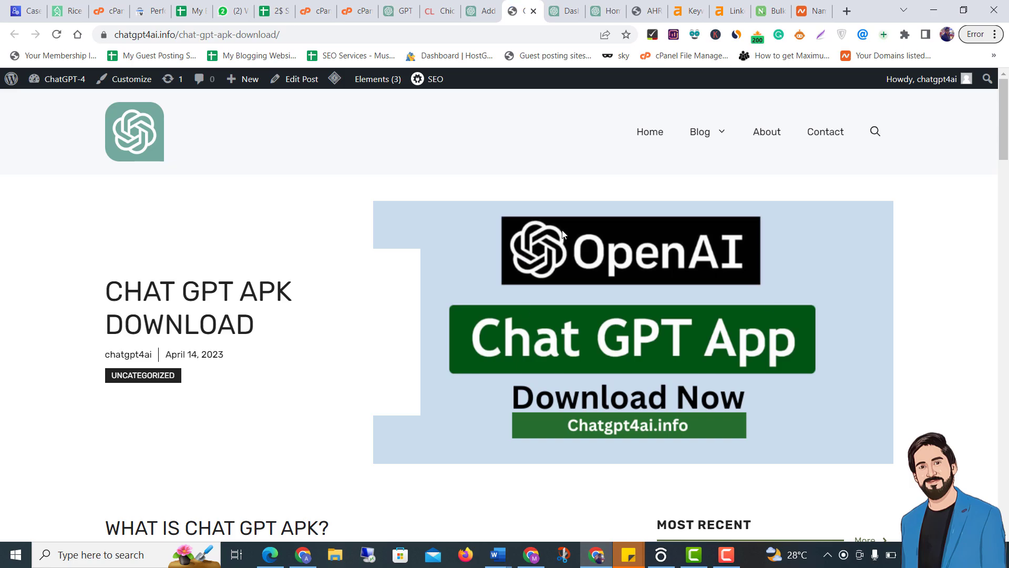
Step: Look through the live Chat GPT APK Download post, checking its featured image, app details table, linked text and sections
{"action": "scroll", "coordinate": [562, 233], "scroll_direction": "down", "scroll_amount": 8}
{"action": "scroll", "coordinate": [319, 263], "scroll_direction": "down", "scroll_amount": 4}
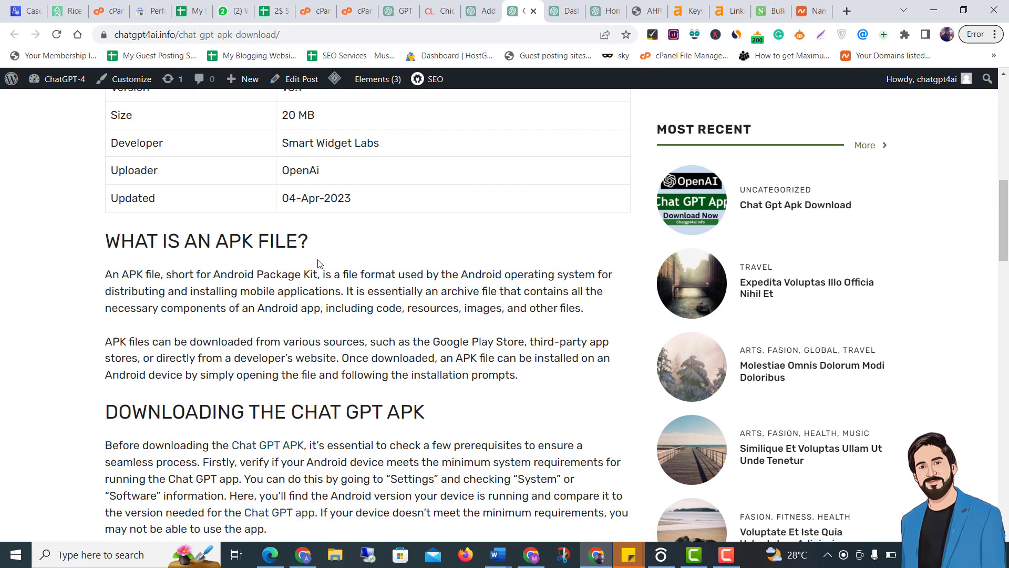
{"action": "scroll", "coordinate": [319, 263], "scroll_direction": "down", "scroll_amount": 20}
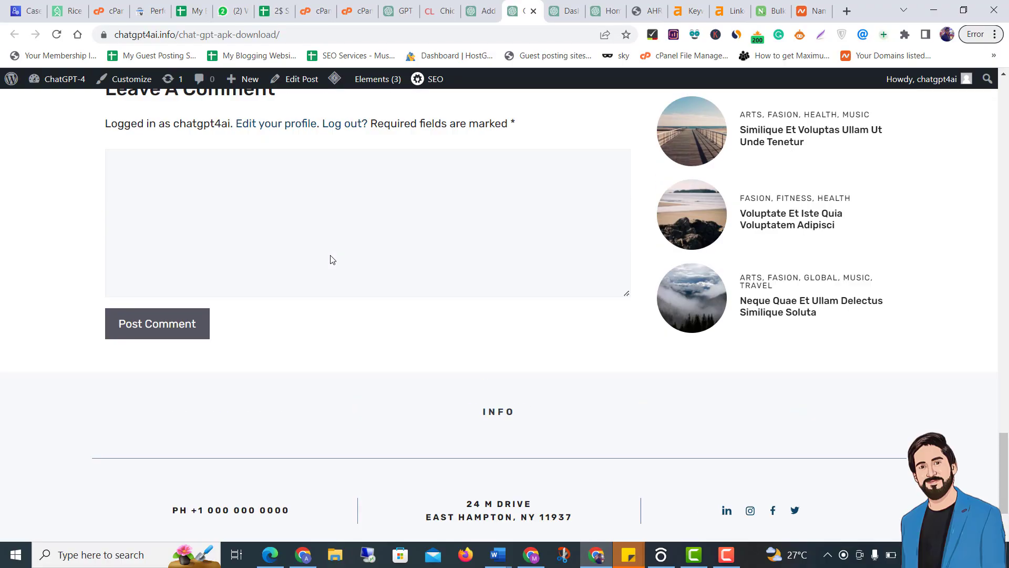
{"action": "scroll", "coordinate": [331, 260], "scroll_direction": "up", "scroll_amount": 20}
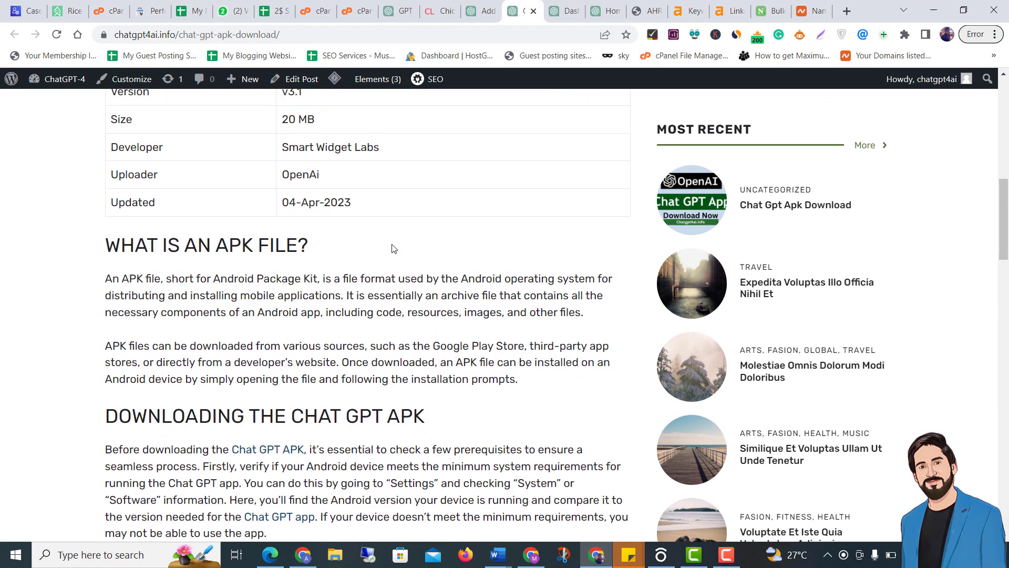
{"action": "scroll", "coordinate": [394, 248], "scroll_direction": "up", "scroll_amount": 15}
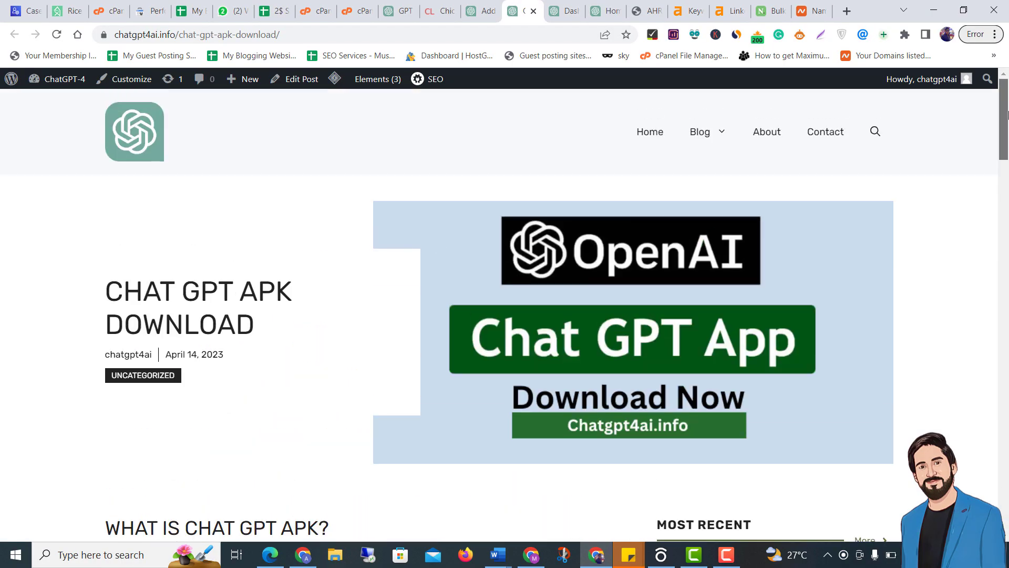
{"action": "left_click_drag", "start_coordinate": [1008, 112], "coordinate": [1008, 192]}
{"action": "scroll", "coordinate": [534, 242], "scroll_direction": "down", "scroll_amount": 20}
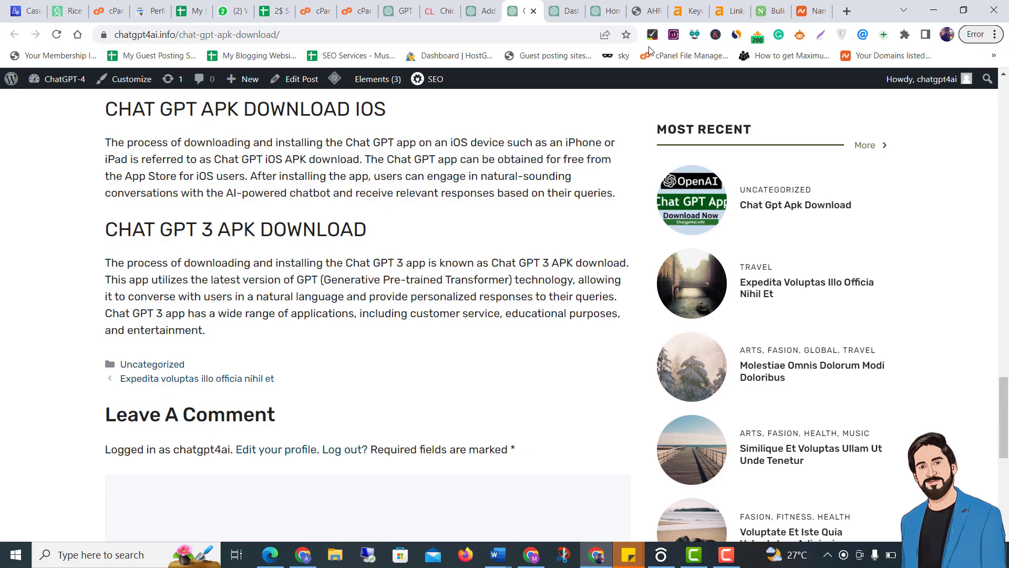
Step: Revisit the low-difficulty "healthy" keyword list in Ahrefs, then look over the Global Info and Most Popular sections of the chatgpt4ai.info homepage
{"action": "left_click", "coordinate": [686, 9]}
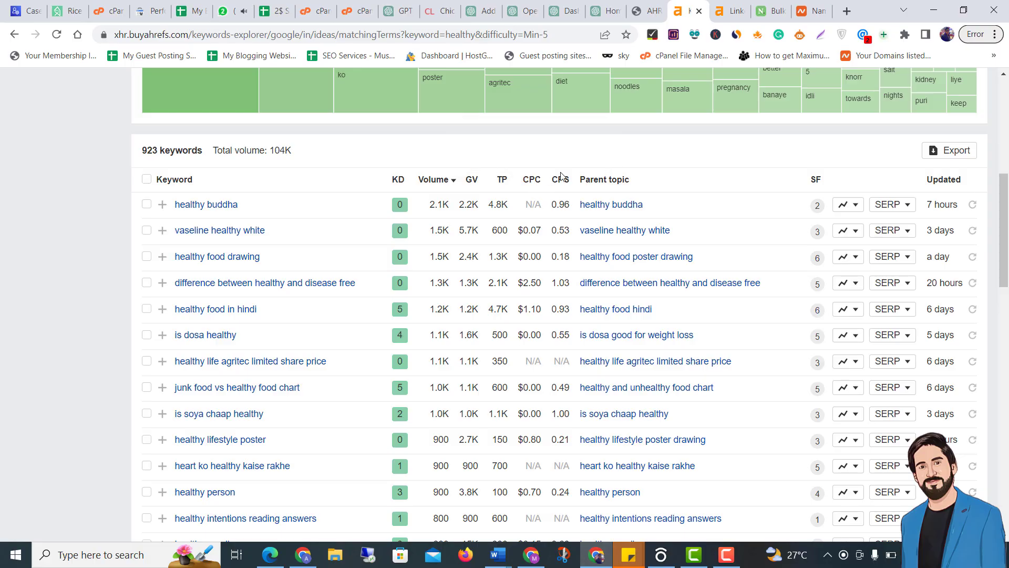
{"action": "left_click", "coordinate": [606, 5]}
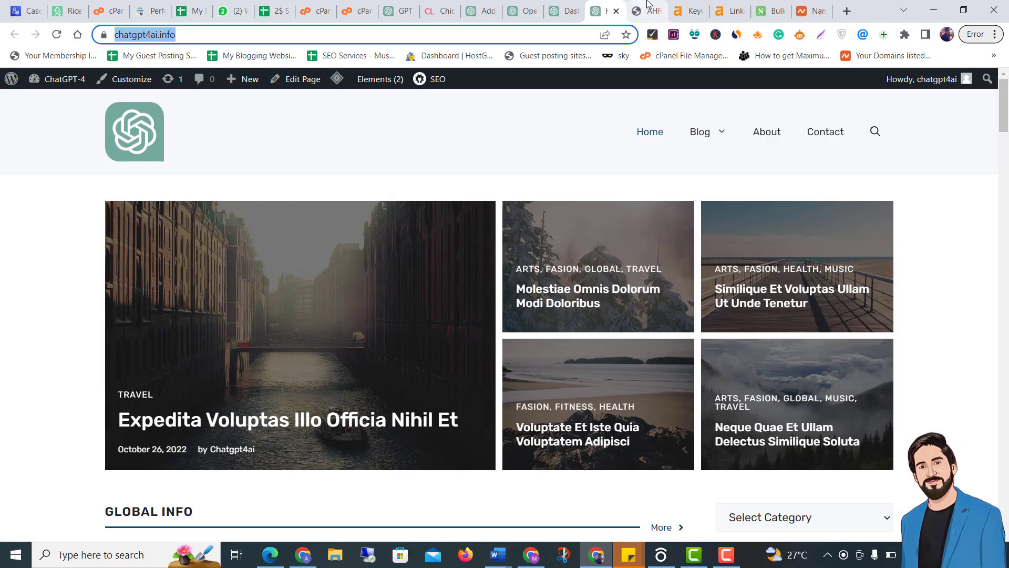
{"action": "left_click_drag", "start_coordinate": [1007, 105], "coordinate": [1006, 158]}
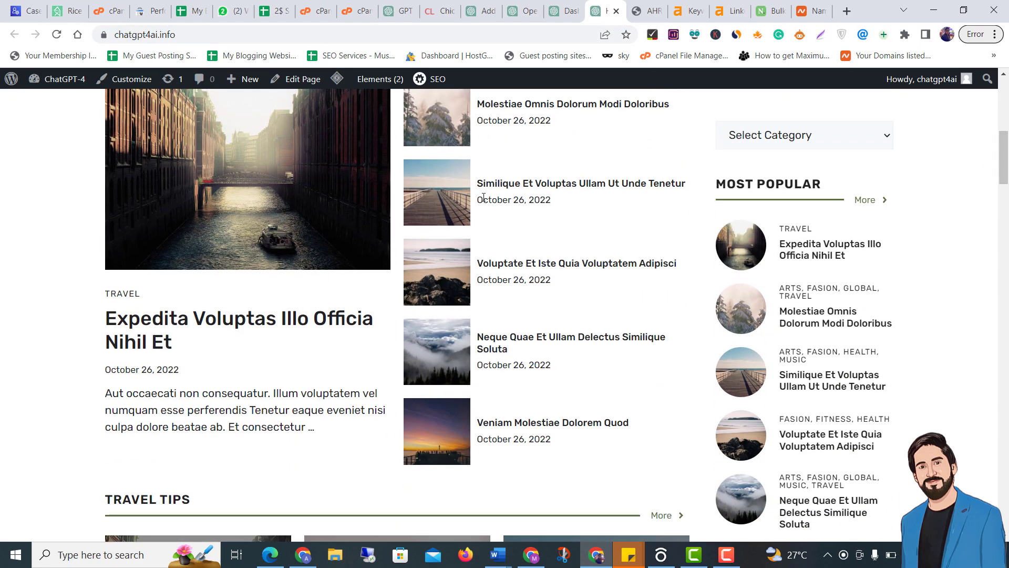
{"action": "left_click_drag", "start_coordinate": [1005, 141], "coordinate": [1005, 90]}
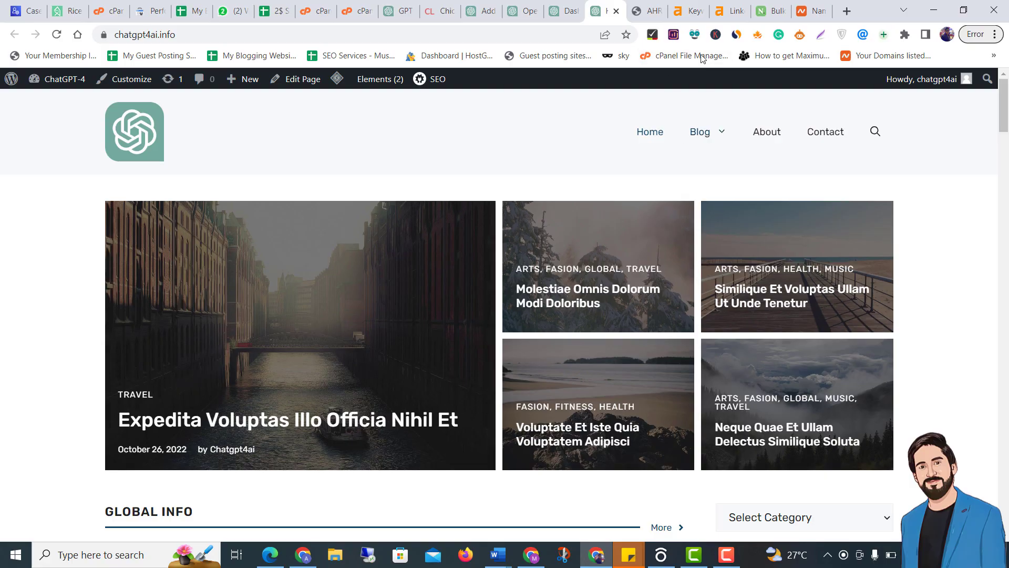
Step: Revisit Wikipedia's linked .info domains and the keyword list in Ahrefs, then look through the chatgpt4ai.info homepage down to its Music section
{"action": "left_click", "coordinate": [686, 11]}
{"action": "left_click", "coordinate": [734, 7]}
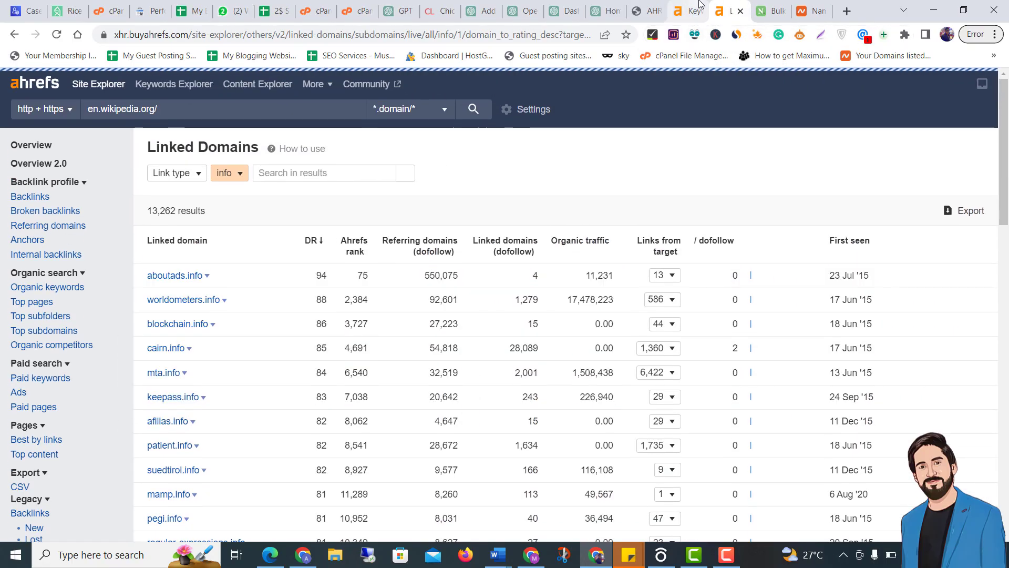
{"action": "left_click", "coordinate": [666, 6]}
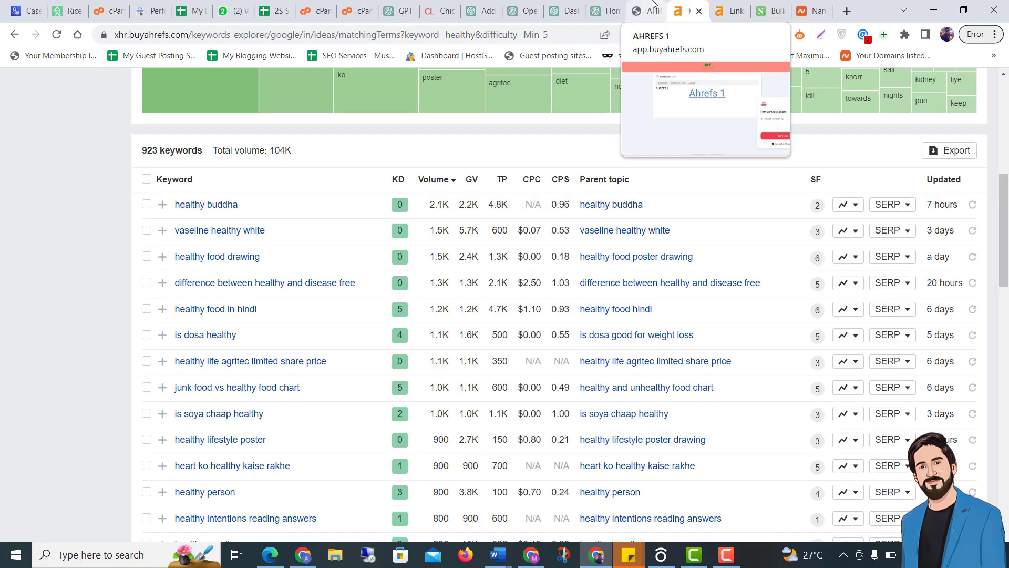
{"action": "left_click", "coordinate": [607, 10]}
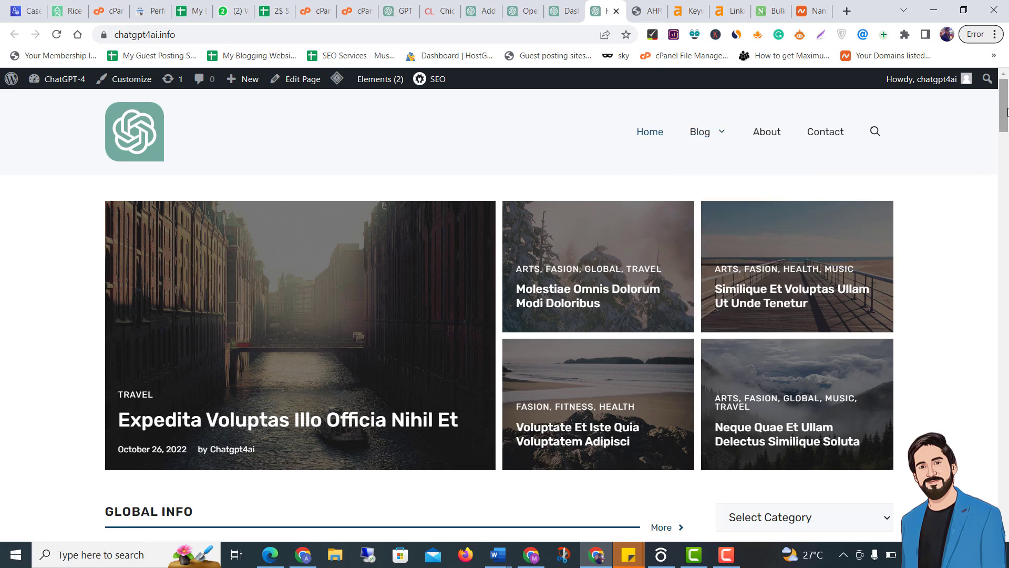
{"action": "scroll", "coordinate": [577, 246], "scroll_direction": "down", "scroll_amount": 5}
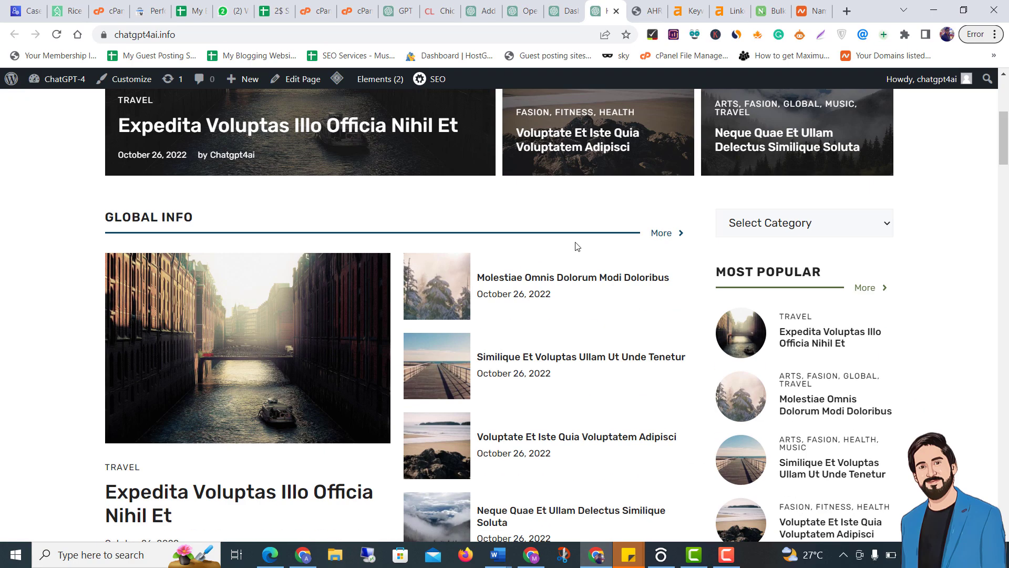
{"action": "scroll", "coordinate": [586, 254], "scroll_direction": "down", "scroll_amount": 20}
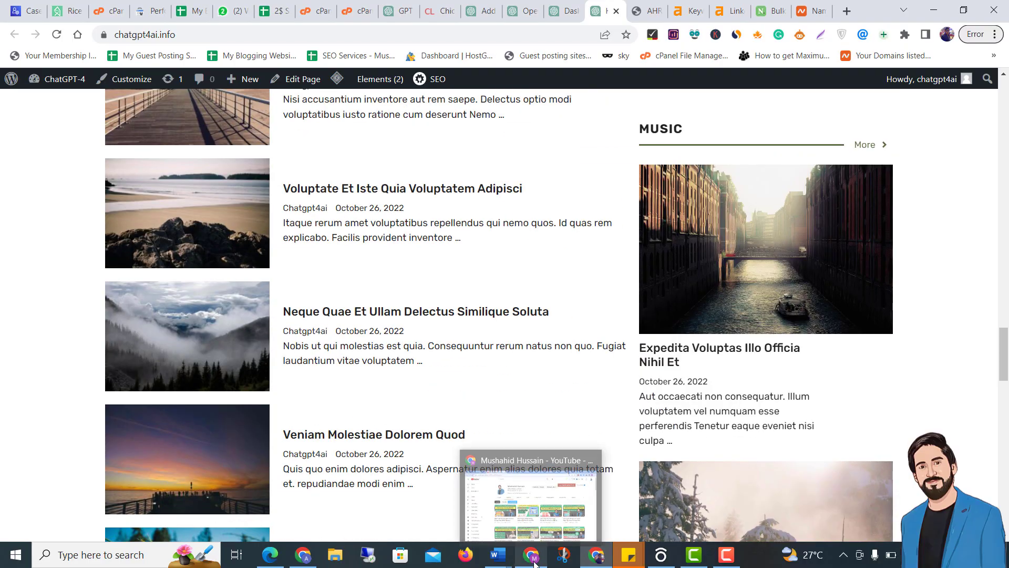
Step: Switch to the YouTube channel's videos page and look over its latest guest posting videos
{"action": "left_click", "coordinate": [544, 499]}
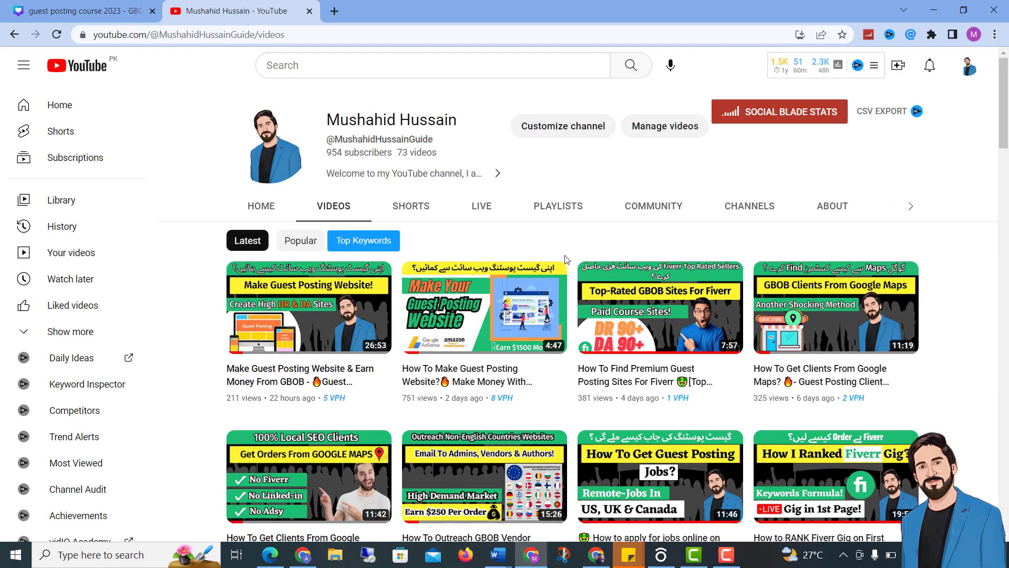
{"action": "mouse_move", "coordinate": [322, 330]}
Step: Switch to the Word outline and remove the extra blank line below "Keyword Research For GBOB website (Get Traffic)", then return to YouTube
{"action": "mouse_move", "coordinate": [498, 555]}
{"action": "left_click", "coordinate": [448, 495]}
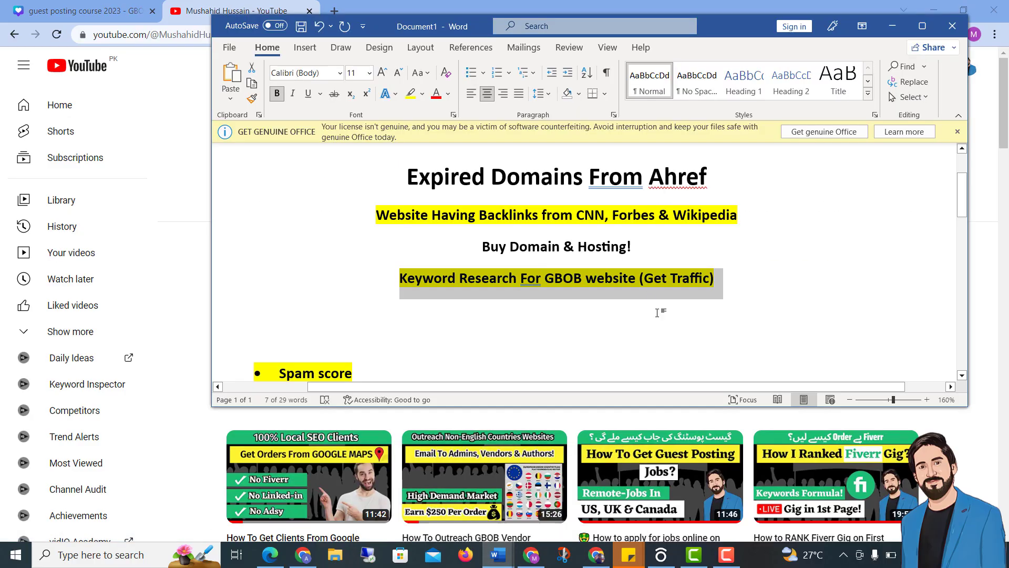
{"action": "left_click", "coordinate": [563, 308]}
{"action": "scroll", "coordinate": [538, 304], "scroll_direction": "down", "scroll_amount": 2}
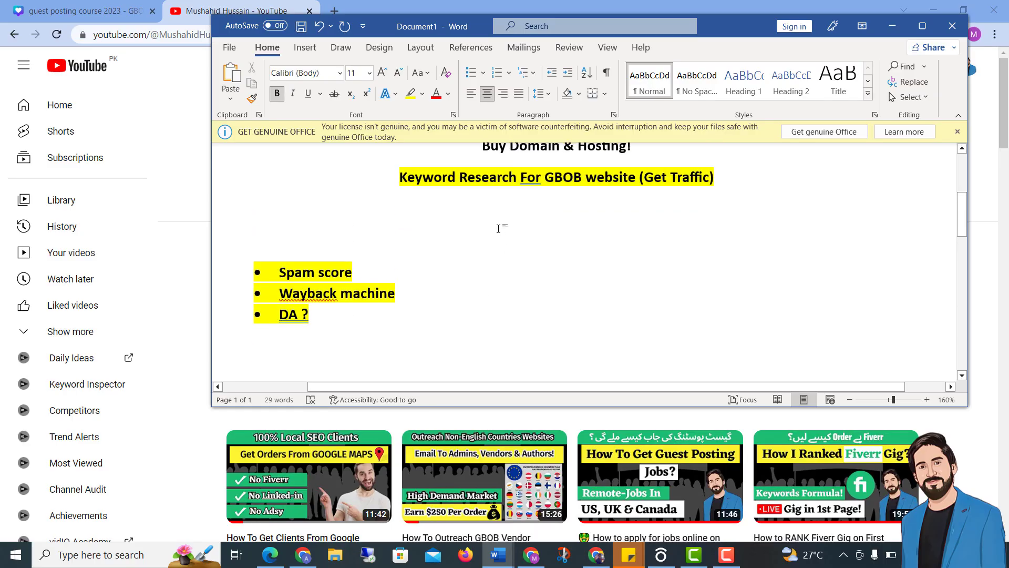
{"action": "key", "text": "BackSpace"}
{"action": "key", "text": "BackSpace"}
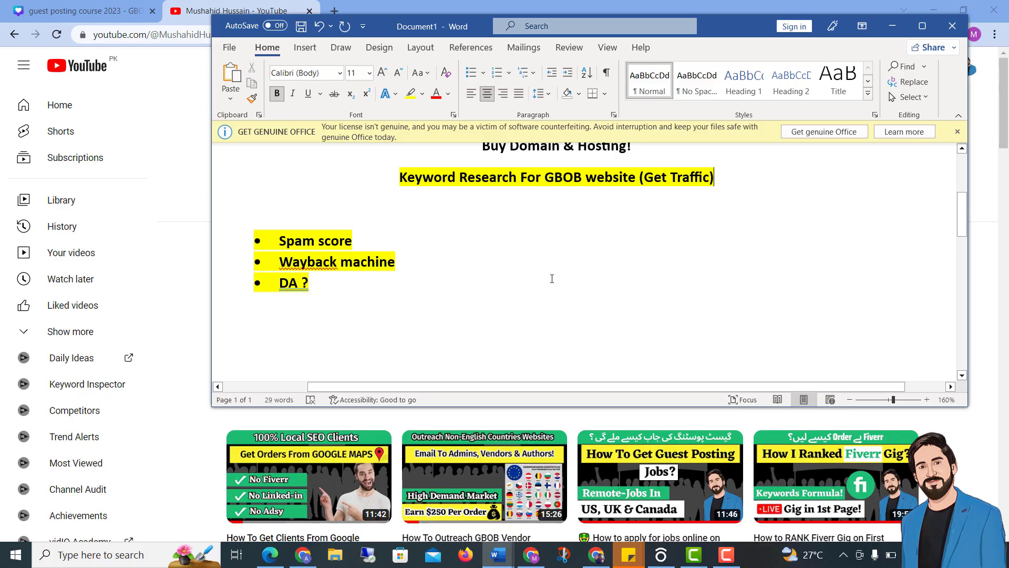
{"action": "scroll", "coordinate": [552, 278], "scroll_direction": "up", "scroll_amount": 3}
{"action": "scroll", "coordinate": [294, 279], "scroll_direction": "down", "scroll_amount": 3}
{"action": "left_click", "coordinate": [369, 293]}
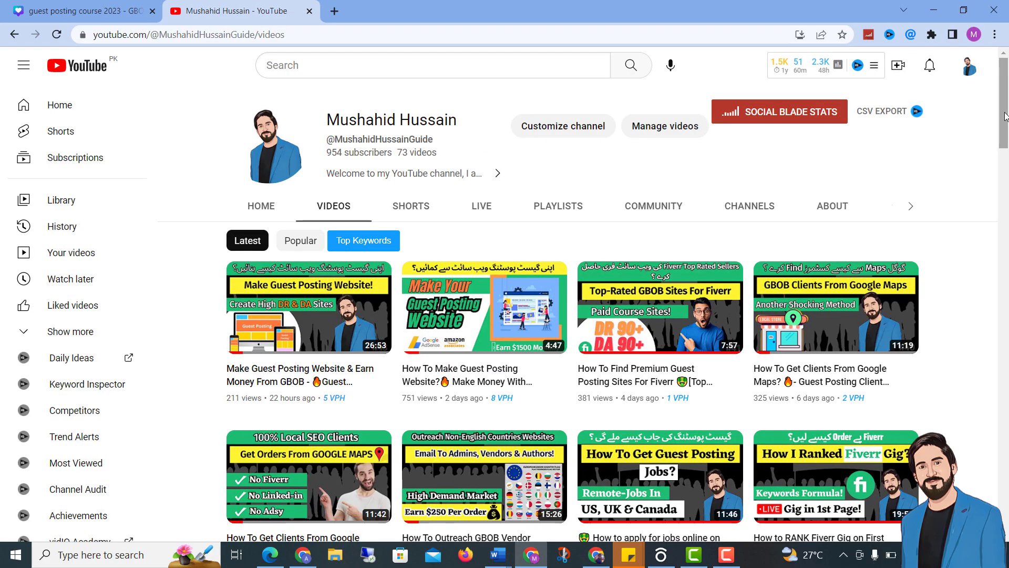
Step: Switch from YouTube to the chatgpt4ai.info homepage and look back over its Travel Tips and Most Popular sections
{"action": "left_click", "coordinate": [1003, 105]}
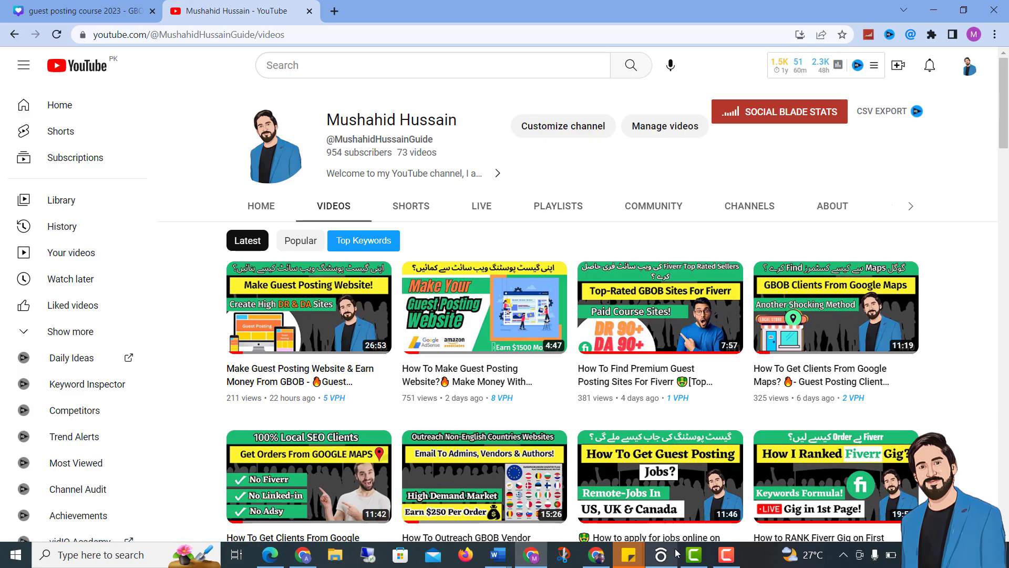
{"action": "left_click", "coordinate": [532, 556]}
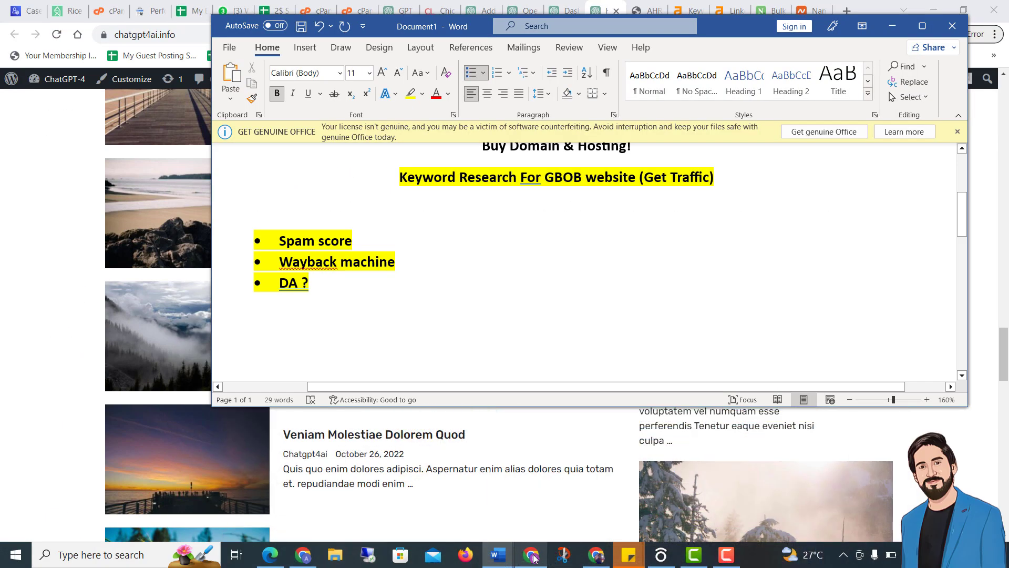
{"action": "left_click", "coordinate": [598, 455]}
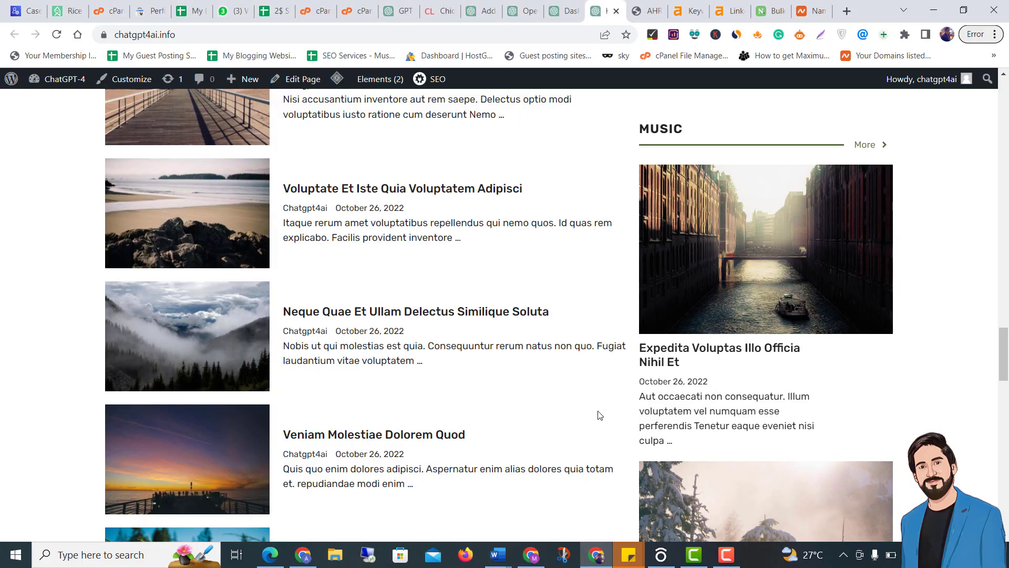
{"action": "scroll", "coordinate": [588, 330], "scroll_direction": "up", "scroll_amount": 1}
{"action": "scroll", "coordinate": [589, 330], "scroll_direction": "up", "scroll_amount": 20}
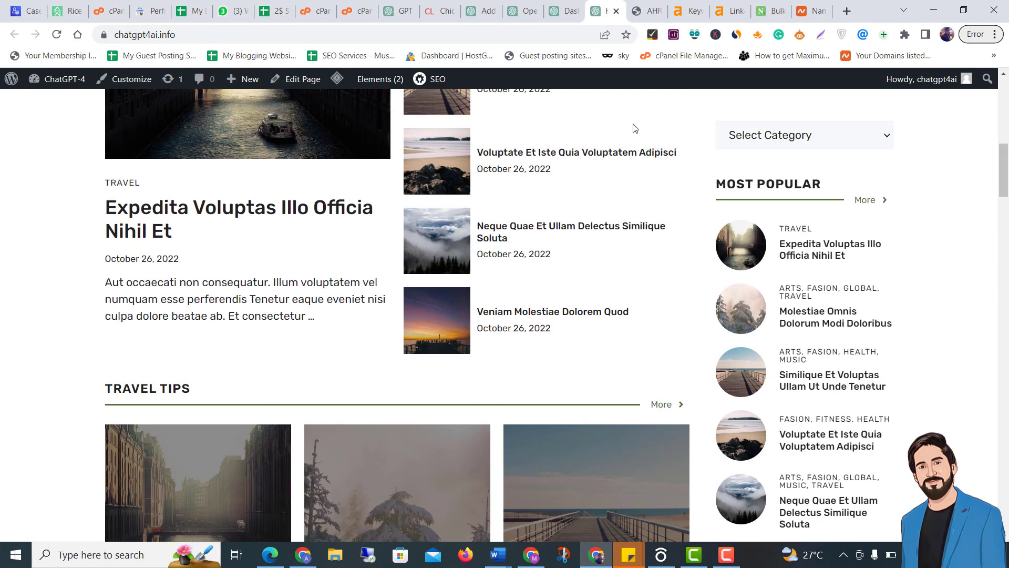
Step: Revisit the "healthy" keyword list and Wikipedia's linked .info domains in Ahrefs, then view the guestposting2023.com results on Namecheap
{"action": "left_click", "coordinate": [686, 7]}
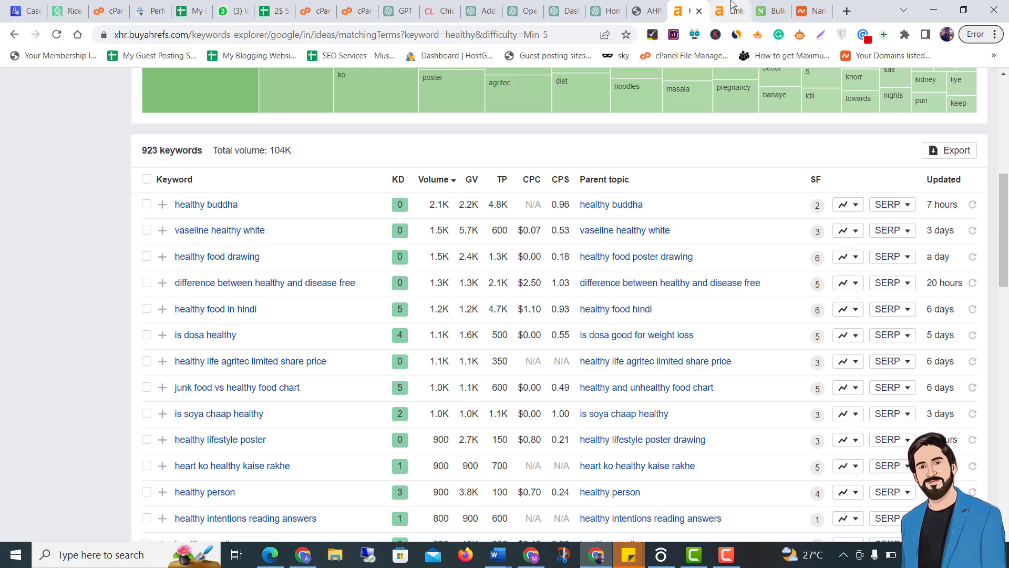
{"action": "left_click", "coordinate": [730, 6]}
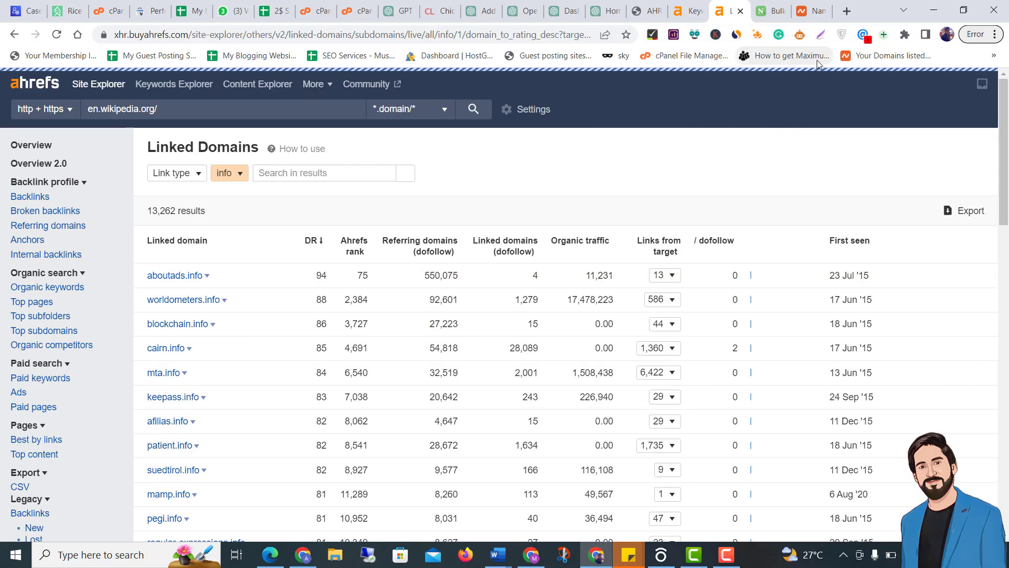
{"action": "left_click", "coordinate": [817, 6]}
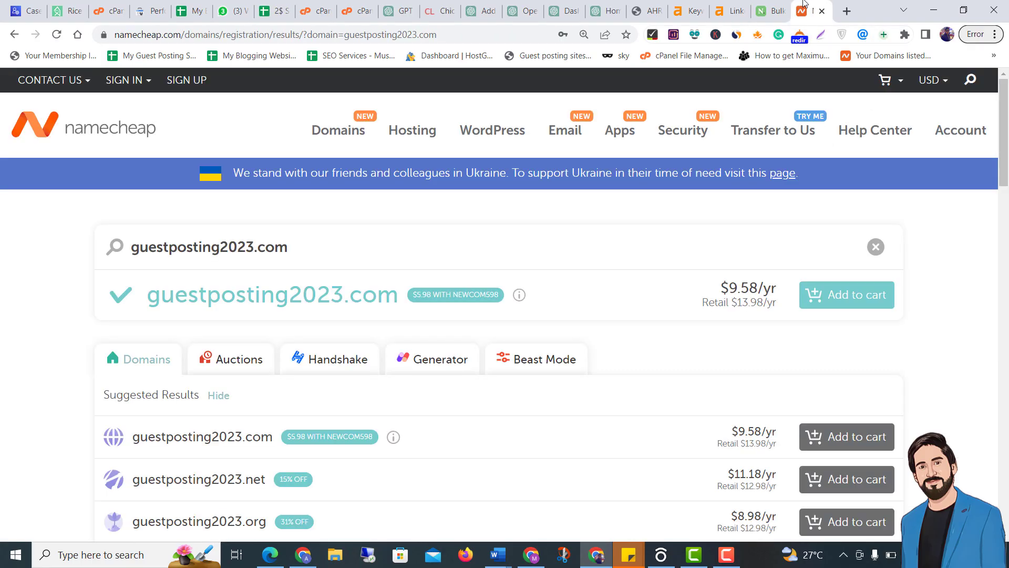
Step: Return to Wikipedia's linked .info domains in Ahrefs, then look over the Bulk domain search form on Name.com
{"action": "left_click", "coordinate": [733, 11]}
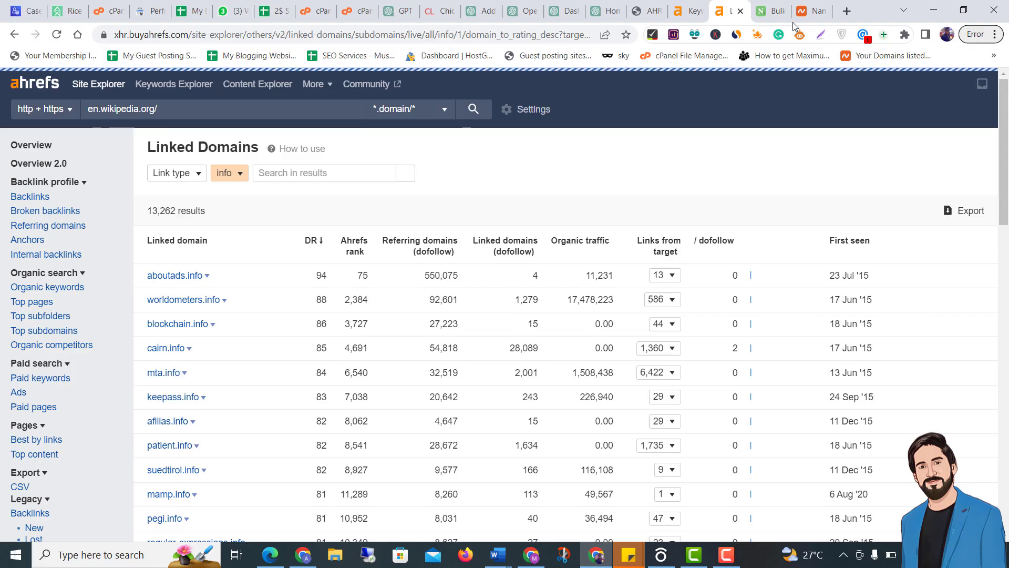
{"action": "left_click", "coordinate": [773, 11]}
{"action": "scroll", "coordinate": [576, 254], "scroll_direction": "up", "scroll_amount": 4}
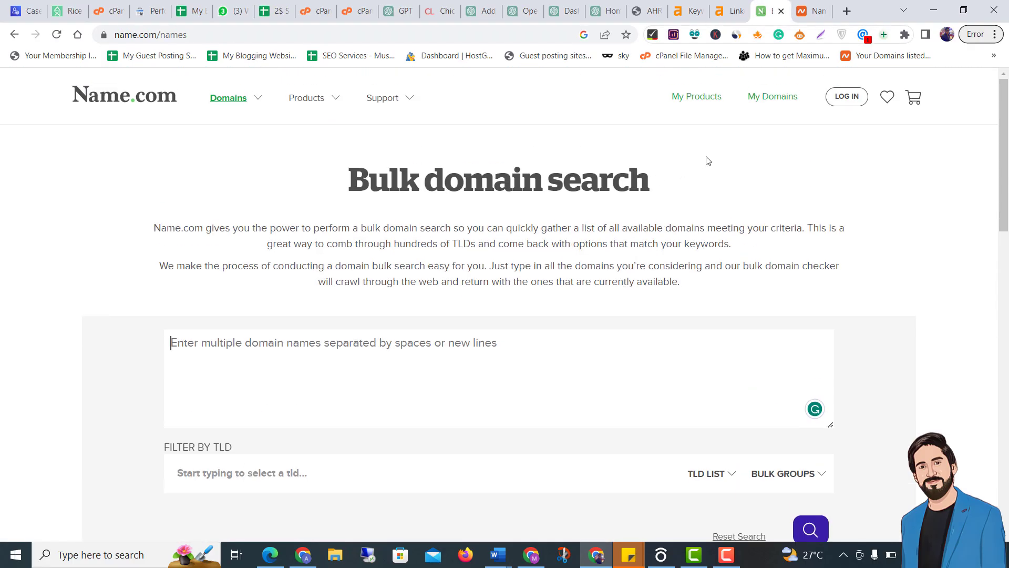
{"action": "left_click_drag", "start_coordinate": [707, 161], "coordinate": [313, 175]}
{"action": "left_click", "coordinate": [512, 358]}
{"action": "scroll", "coordinate": [537, 332], "scroll_direction": "down", "scroll_amount": 4}
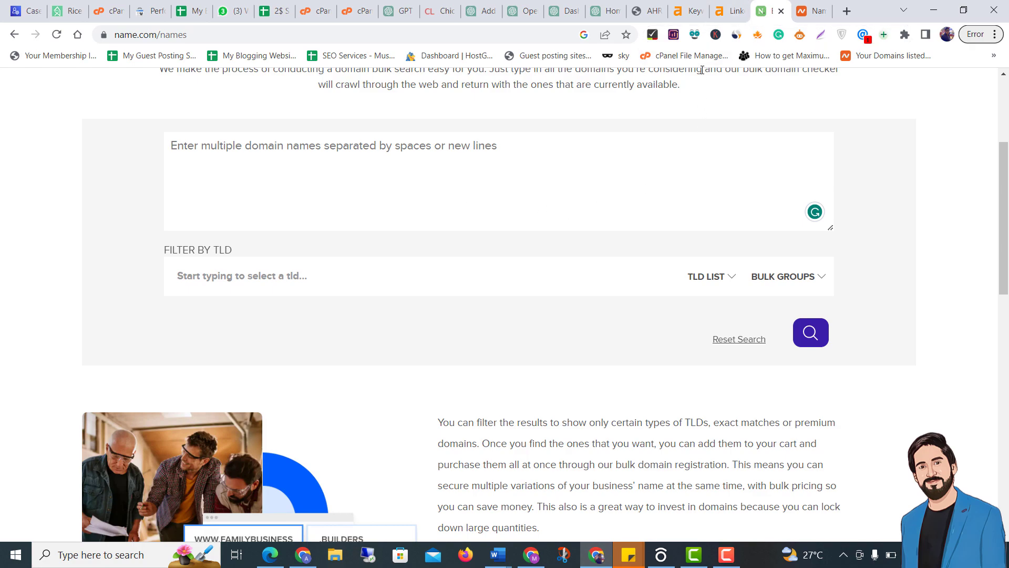
Step: Examine the volume, keyword difficulty and term groups of the low-difficulty "healthy" matching terms in Ahrefs
{"action": "left_click", "coordinate": [686, 11]}
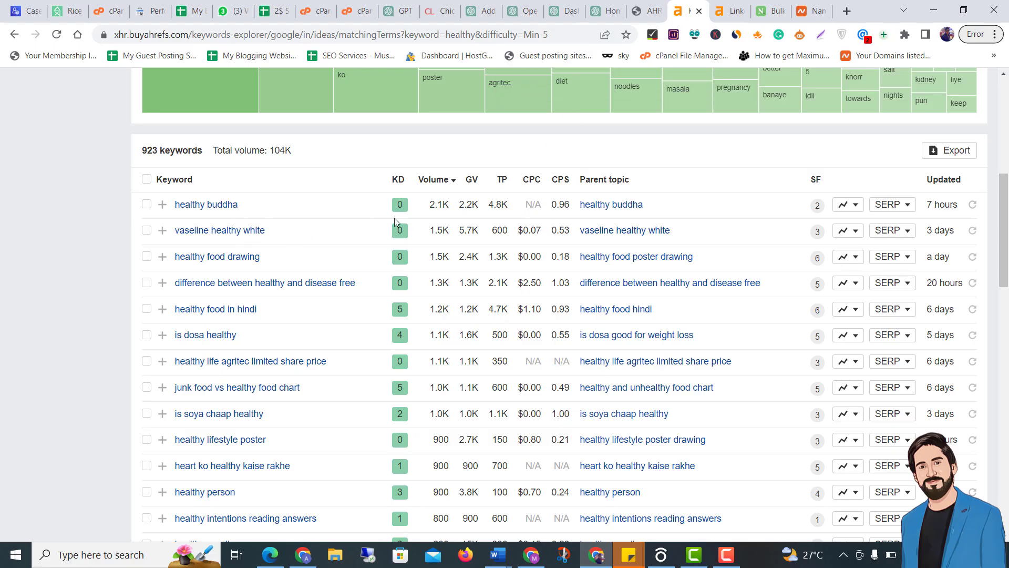
{"action": "left_click_drag", "start_coordinate": [455, 209], "coordinate": [426, 206]}
{"action": "scroll", "coordinate": [384, 276], "scroll_direction": "up", "scroll_amount": 6}
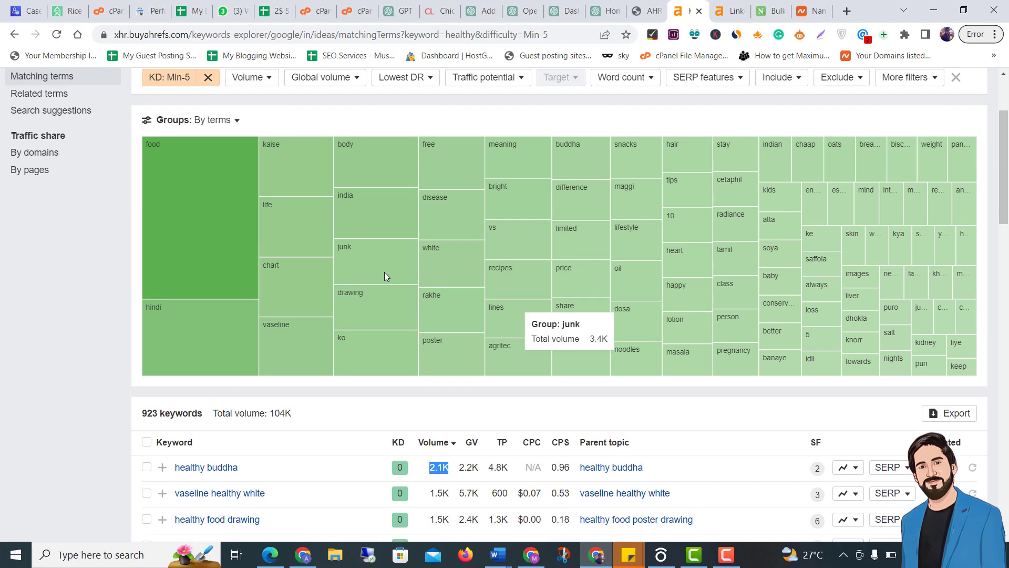
{"action": "scroll", "coordinate": [426, 250], "scroll_direction": "up", "scroll_amount": 2}
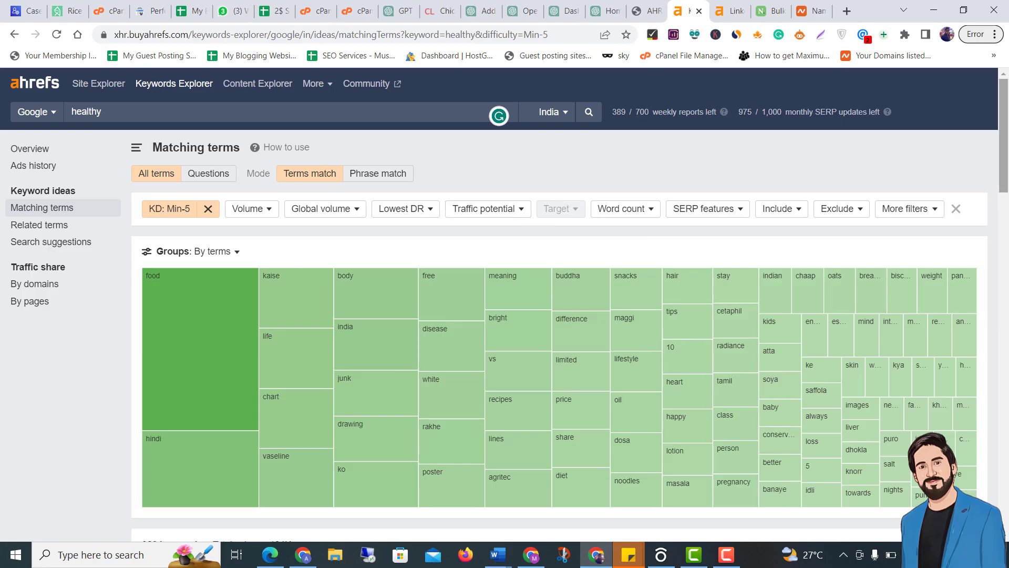
{"action": "scroll", "coordinate": [289, 293], "scroll_direction": "down", "scroll_amount": 6}
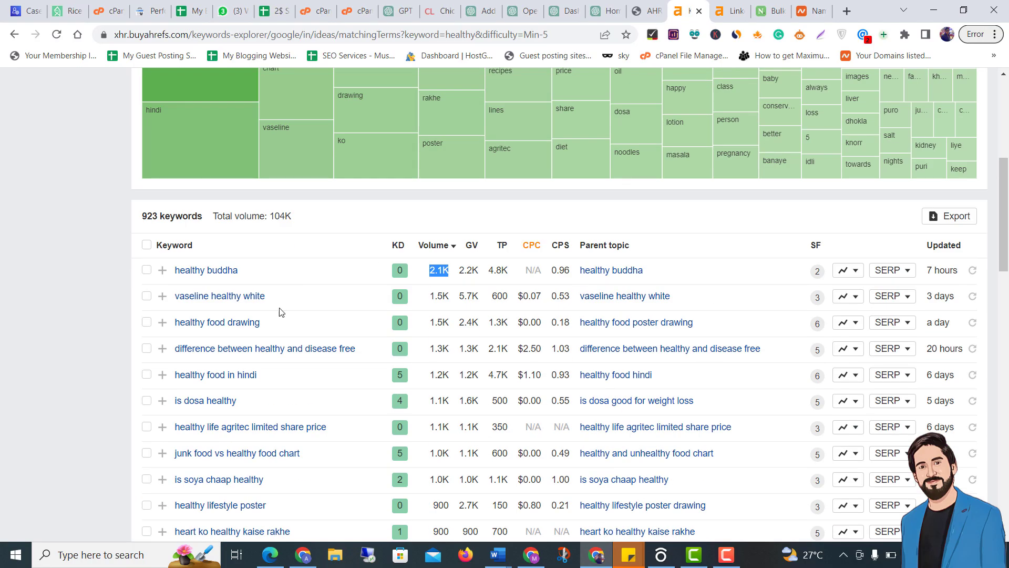
{"action": "scroll", "coordinate": [109, 319], "scroll_direction": "down", "scroll_amount": 1}
{"action": "left_click", "coordinate": [113, 316]}
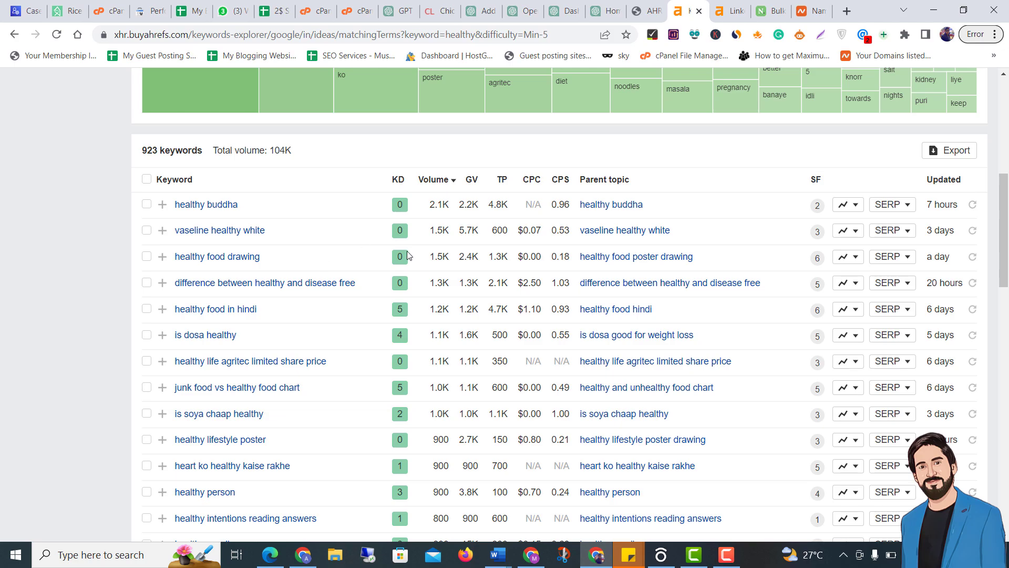
Step: Look over the chatgpt4ai.info homepage from its navigation menu to the Travel Tips section, then return to the YouTube channel's videos page
{"action": "left_click", "coordinate": [652, 11]}
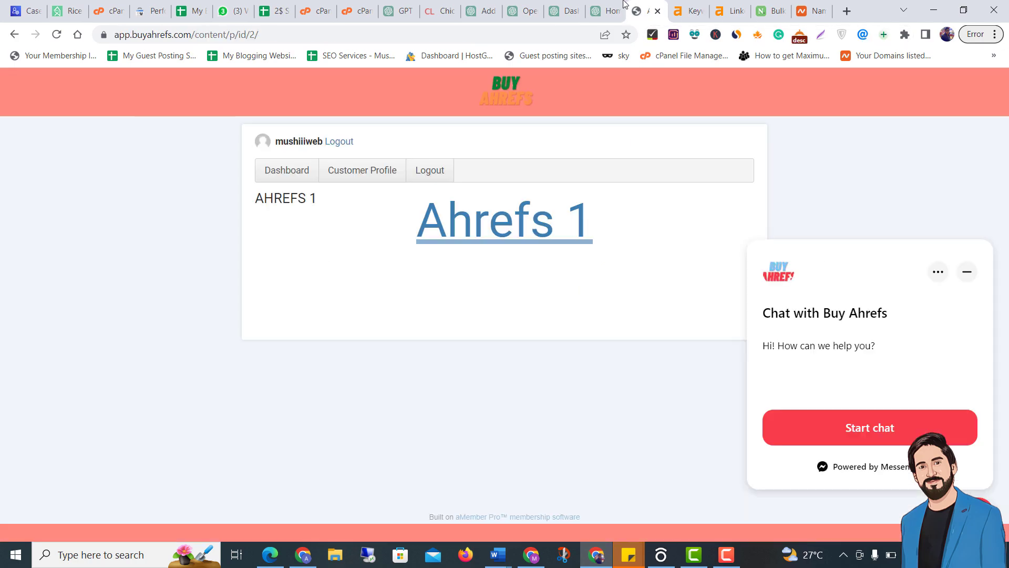
{"action": "left_click", "coordinate": [610, 10]}
{"action": "scroll", "coordinate": [596, 189], "scroll_direction": "up", "scroll_amount": 3}
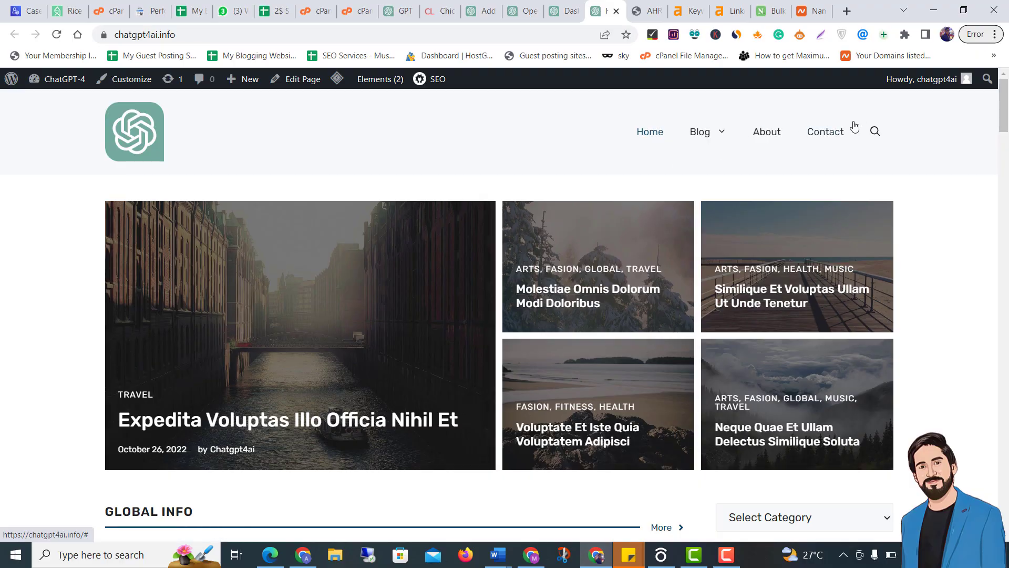
{"action": "mouse_move", "coordinate": [725, 138]}
{"action": "left_click_drag", "start_coordinate": [916, 135], "coordinate": [775, 134]}
{"action": "left_click", "coordinate": [851, 135]}
{"action": "scroll", "coordinate": [629, 201], "scroll_direction": "down", "scroll_amount": 15}
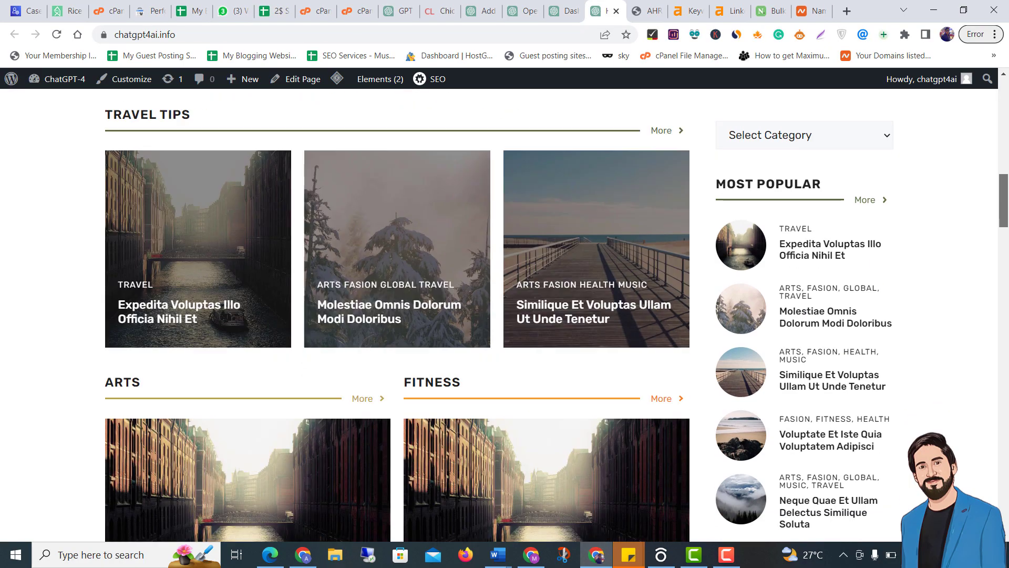
{"action": "scroll", "coordinate": [629, 201], "scroll_direction": "up", "scroll_amount": 7}
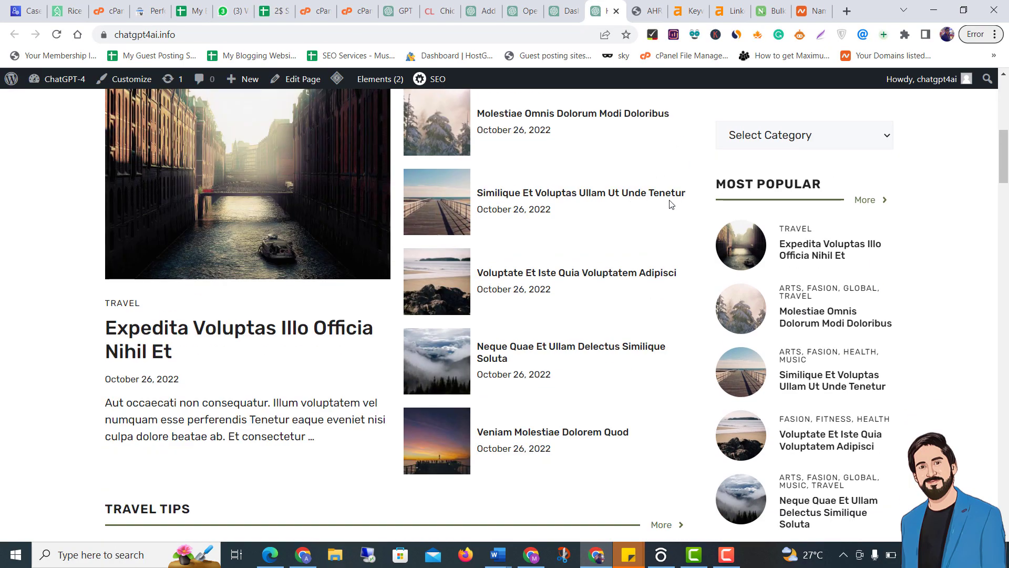
{"action": "left_click", "coordinate": [524, 555]}
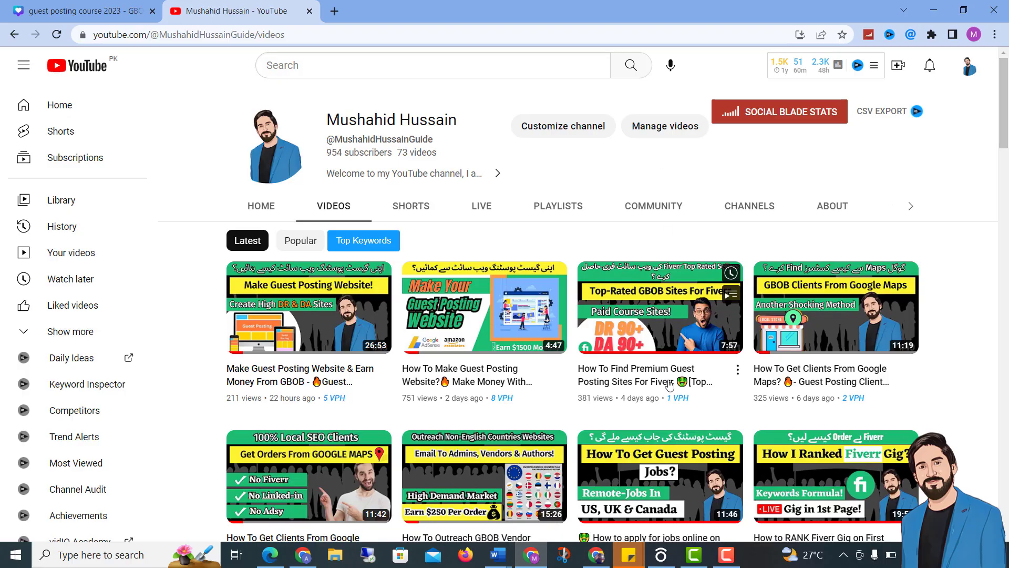
{"action": "mouse_move", "coordinate": [734, 562]}
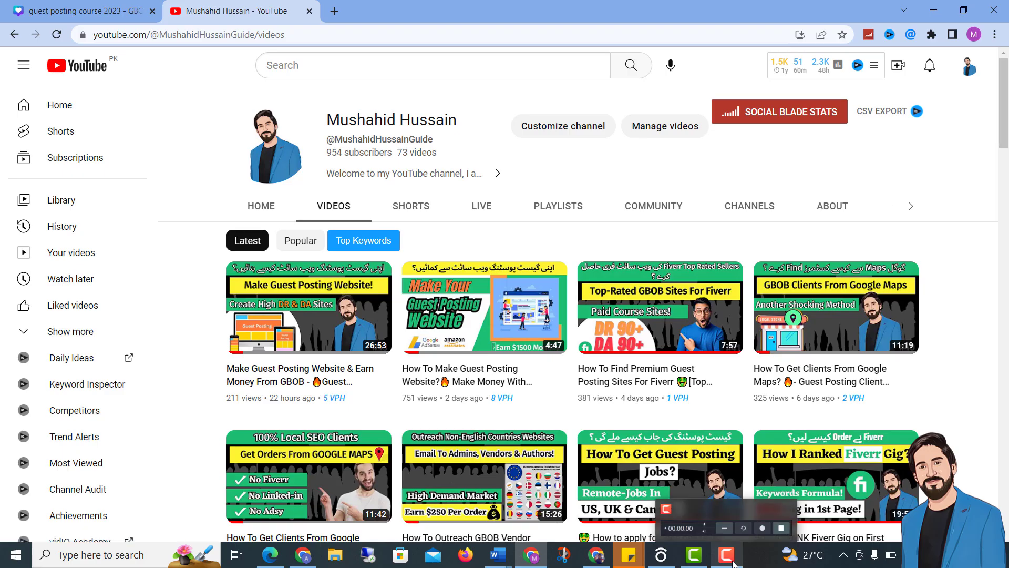